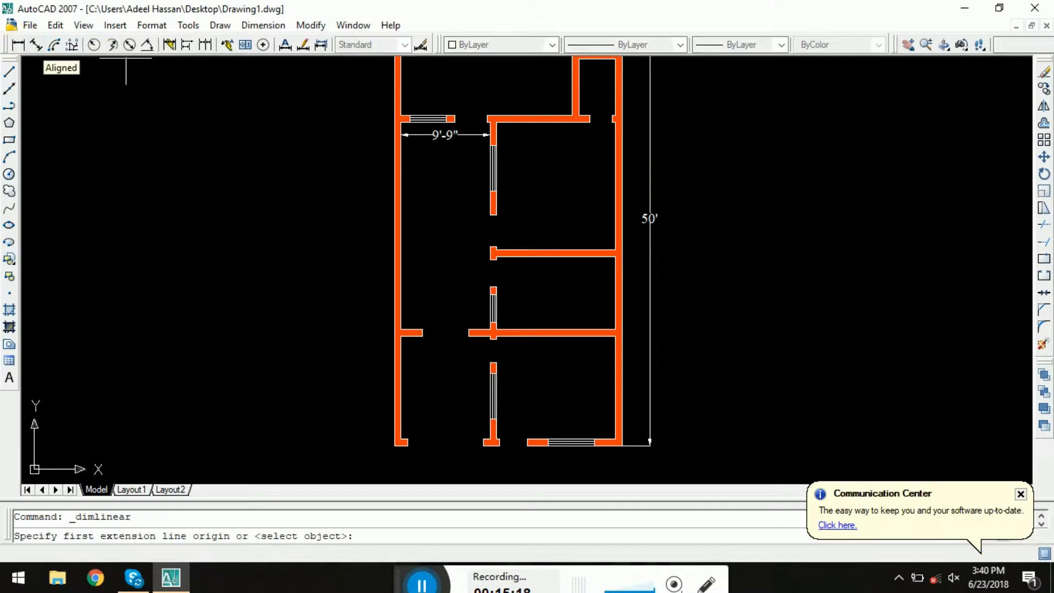
- Add linear dimensions for the inner width and inner depth of the room beside the 9'-9" passage, placed along its lower and left walls
scroll(575, 144, "up", 3)
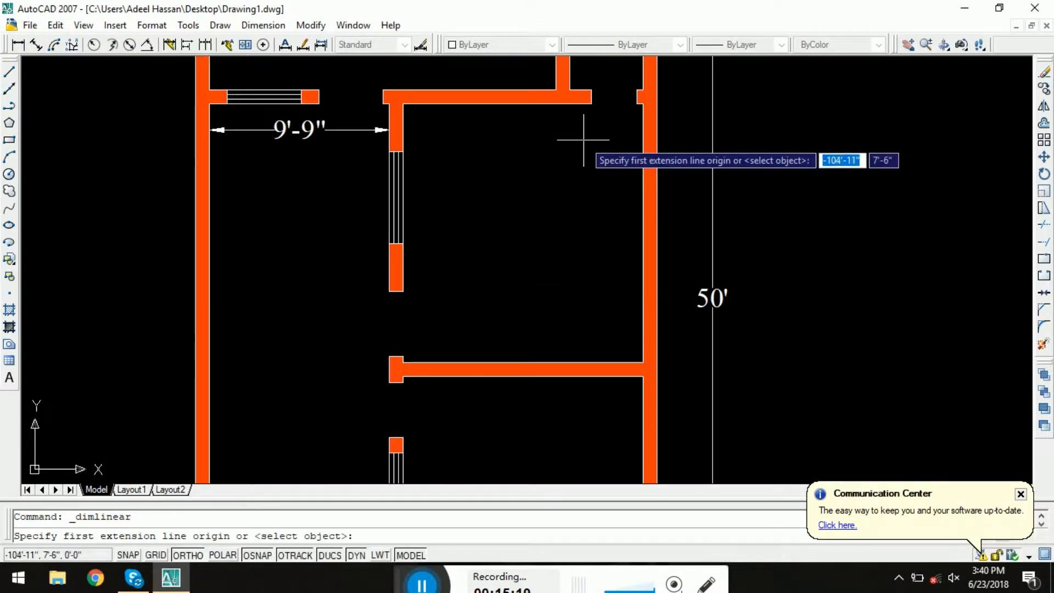
left_click(403, 362)
left_click(643, 363)
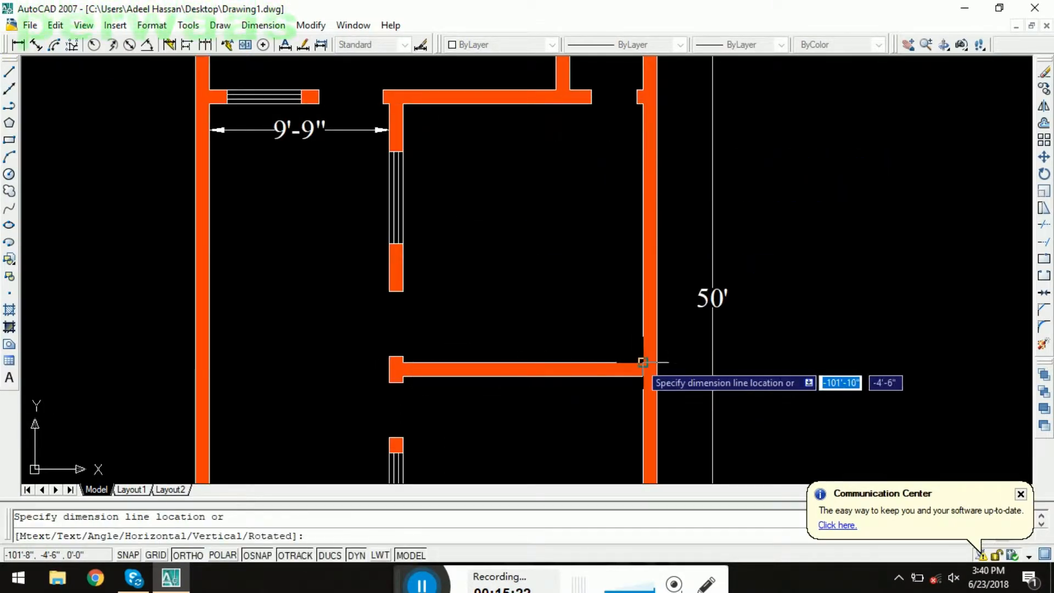
left_click(639, 345)
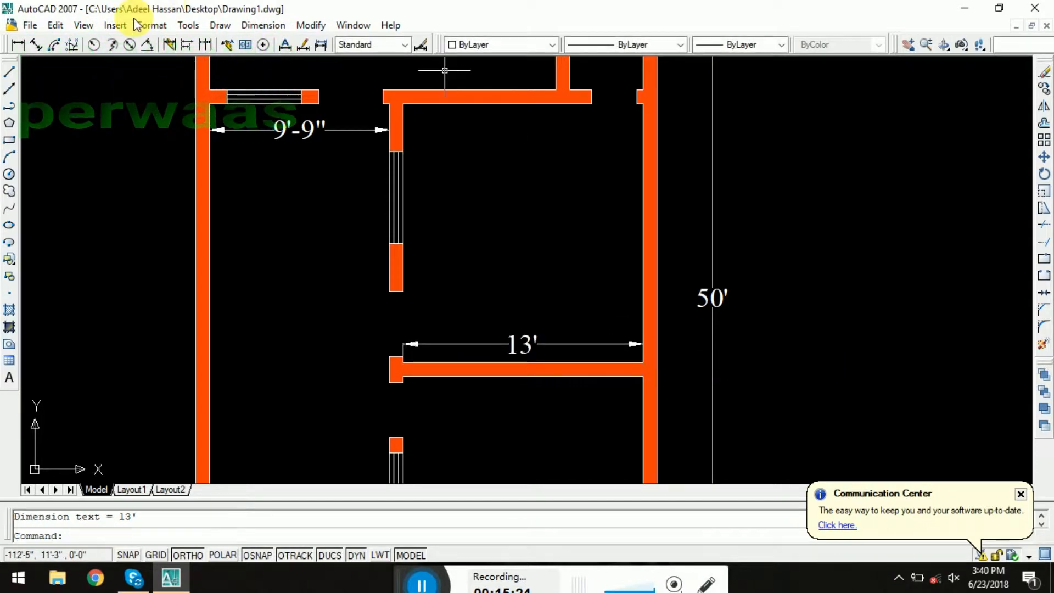
left_click(19, 44)
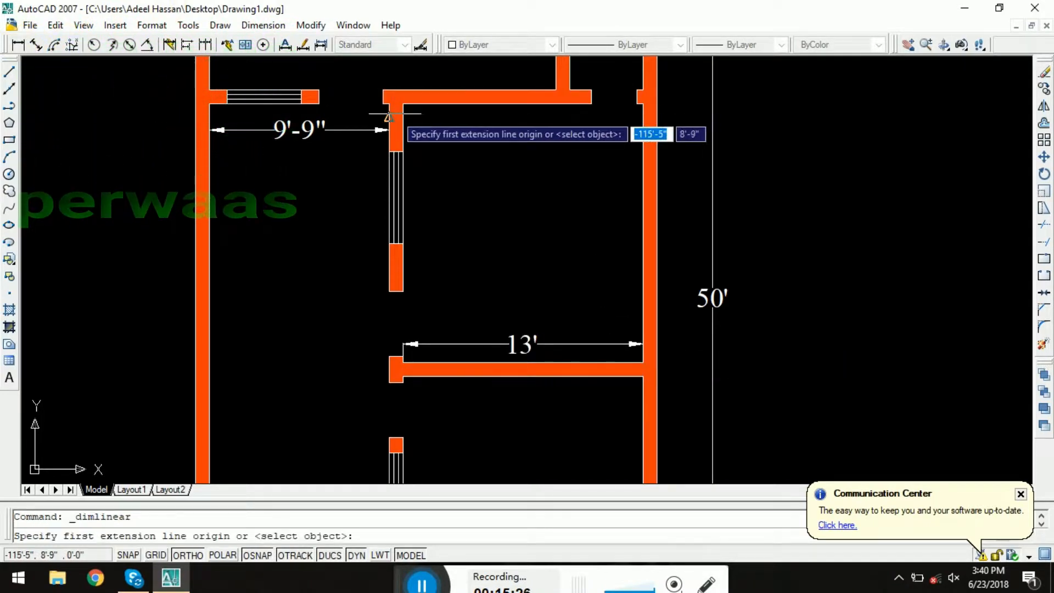
left_click(403, 102)
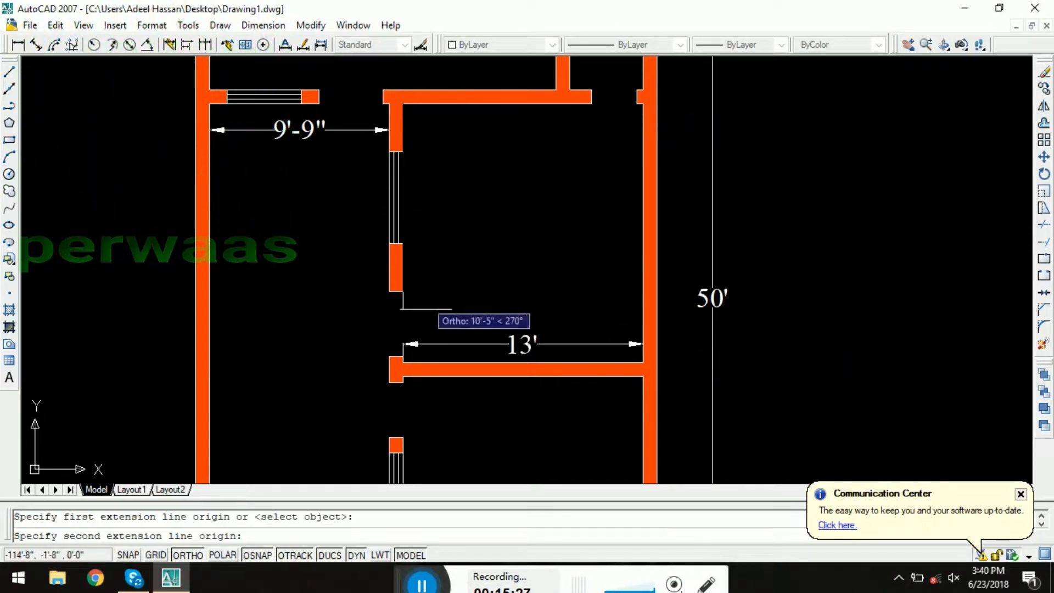
left_click(403, 361)
left_click(437, 361)
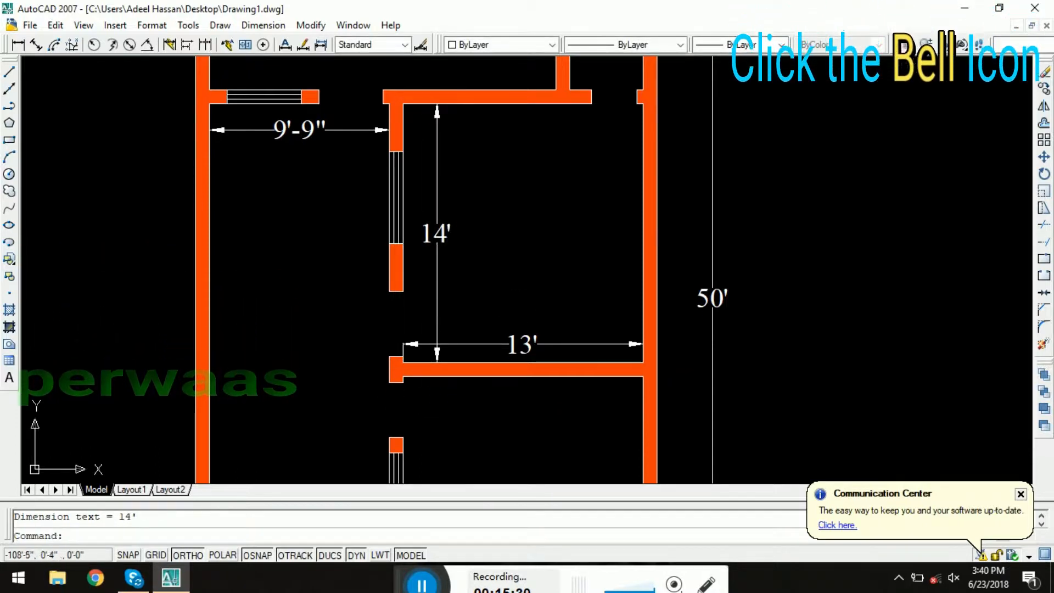
- Add linear dimensions for the large top room's inner width just below its upper wall and its inner depth beside its left wall
scroll(514, 231, "down", 4)
scroll(439, 181, "up", 3)
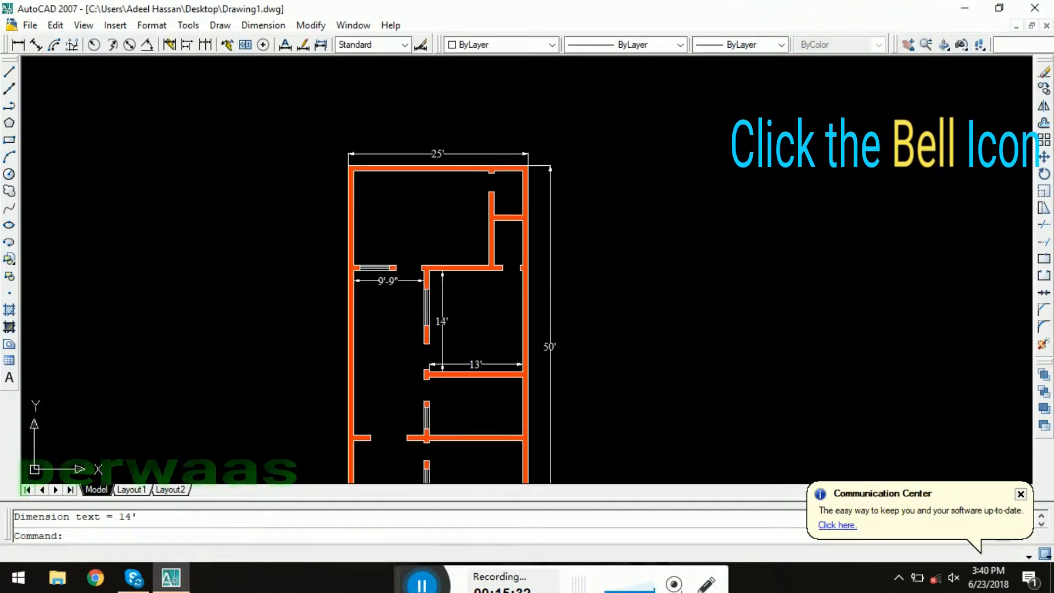
left_click(18, 44)
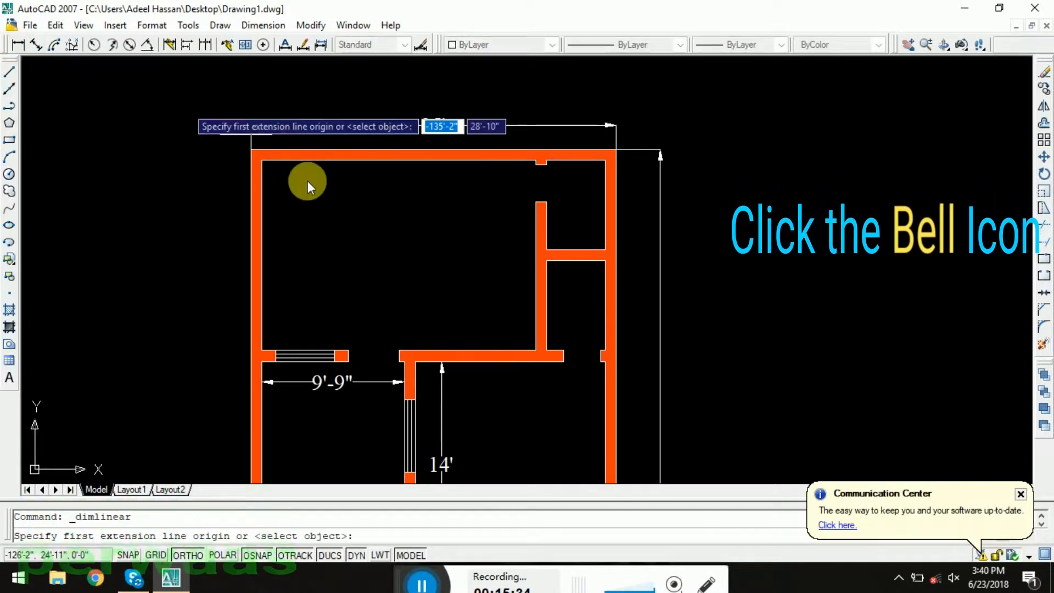
left_click(263, 160)
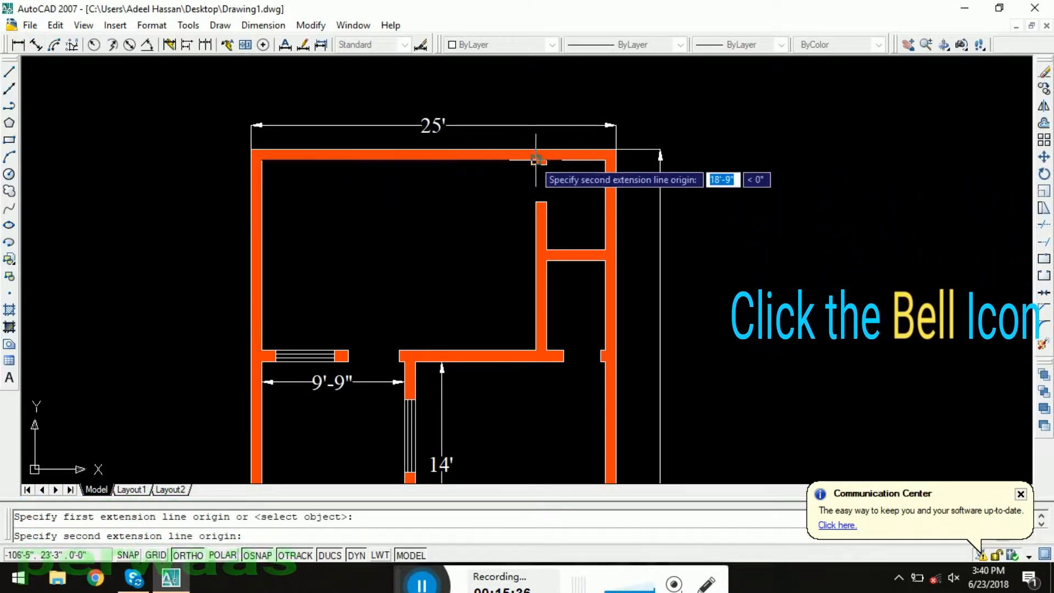
left_click(534, 160)
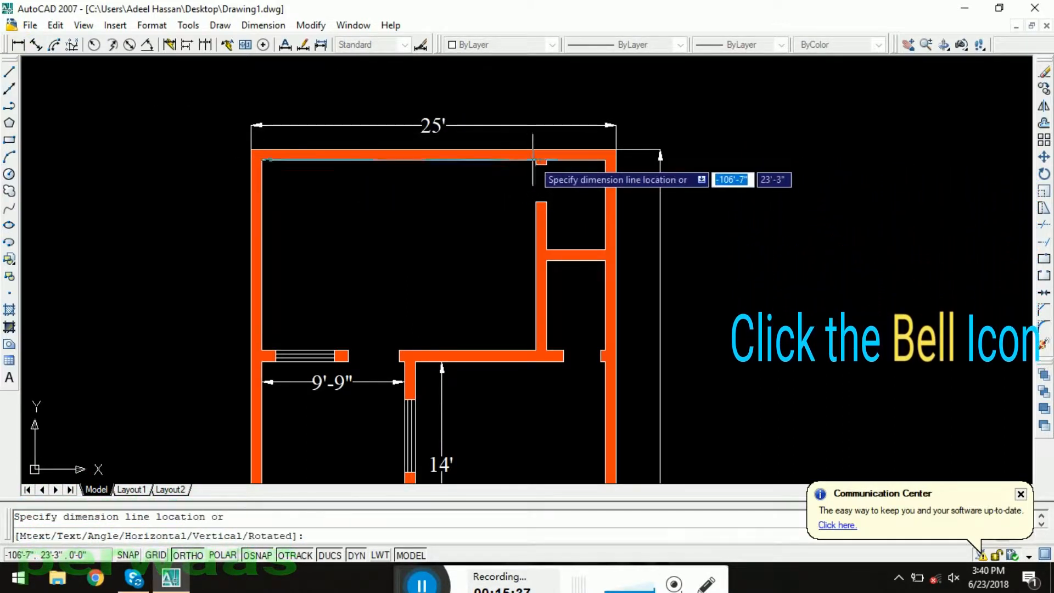
left_click(508, 176)
left_click(23, 45)
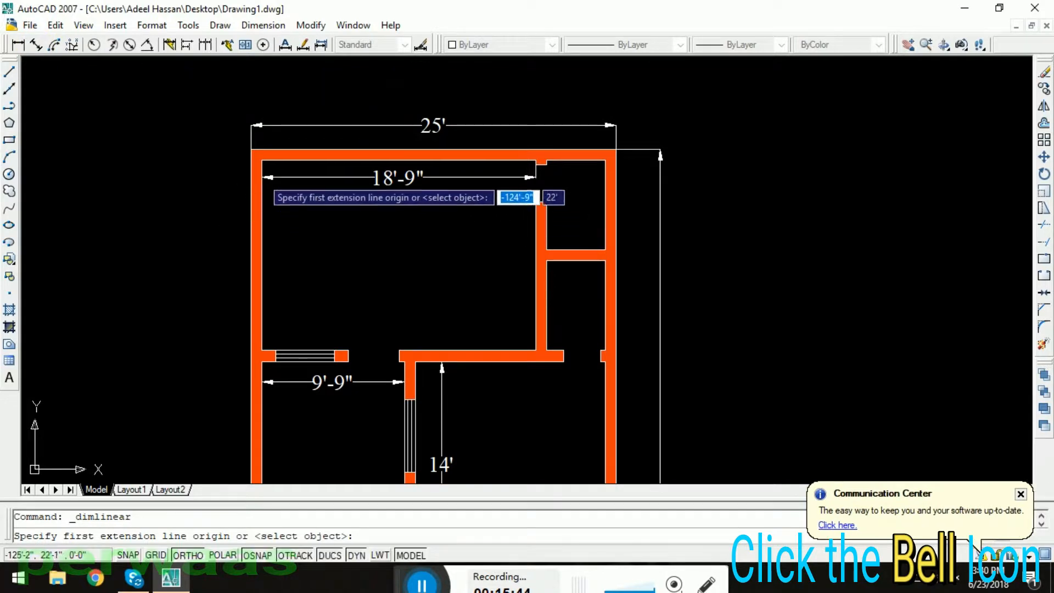
left_click(262, 160)
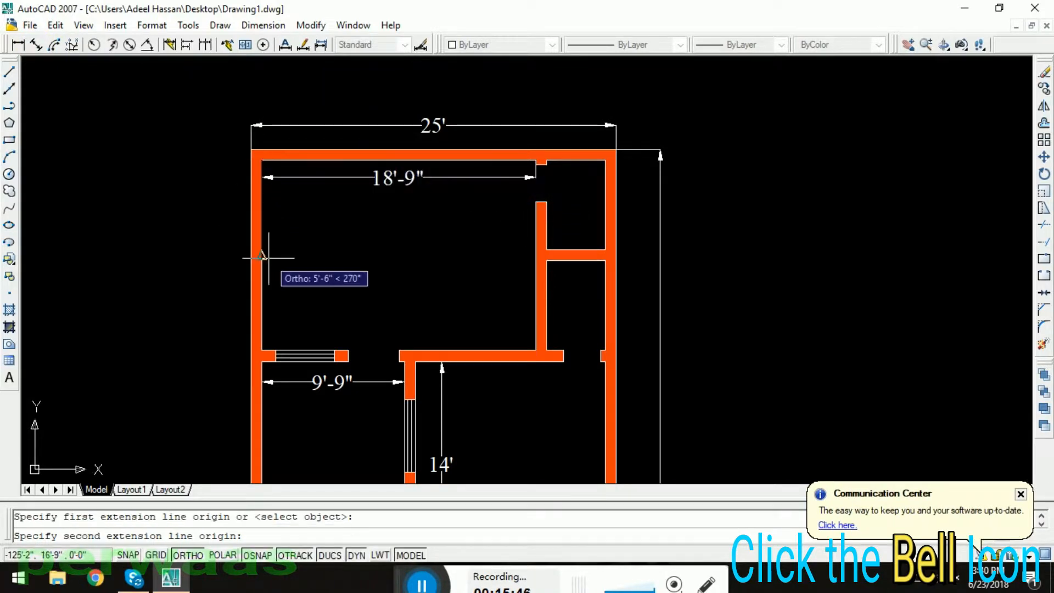
left_click(259, 352)
left_click(281, 342)
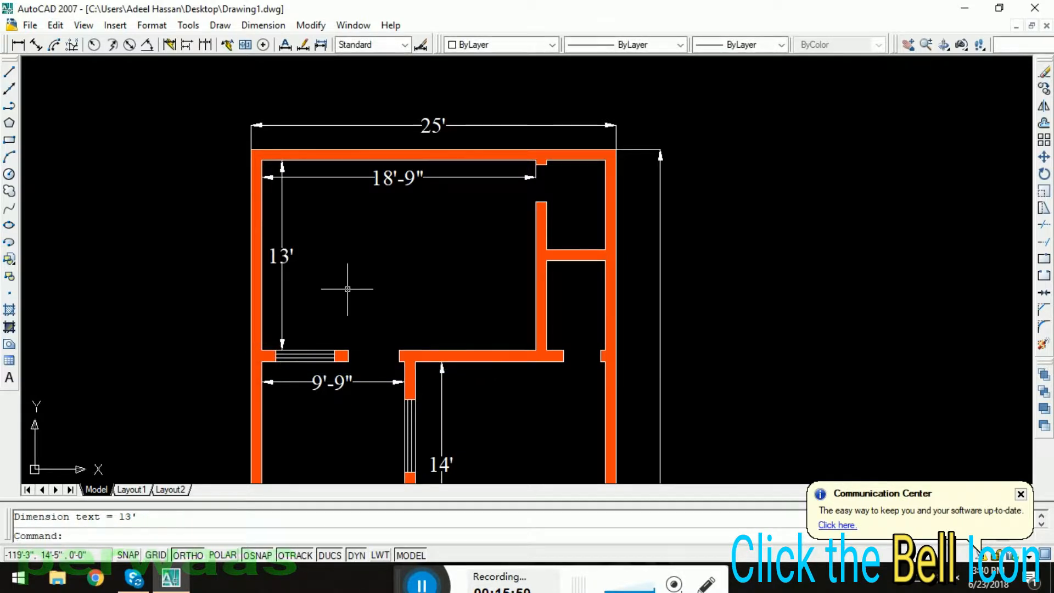
- Dimension the inner width of the small top-right corner room, placing the dimension line between the outer wall and the 25' dimension
scroll(391, 281, "down", 2)
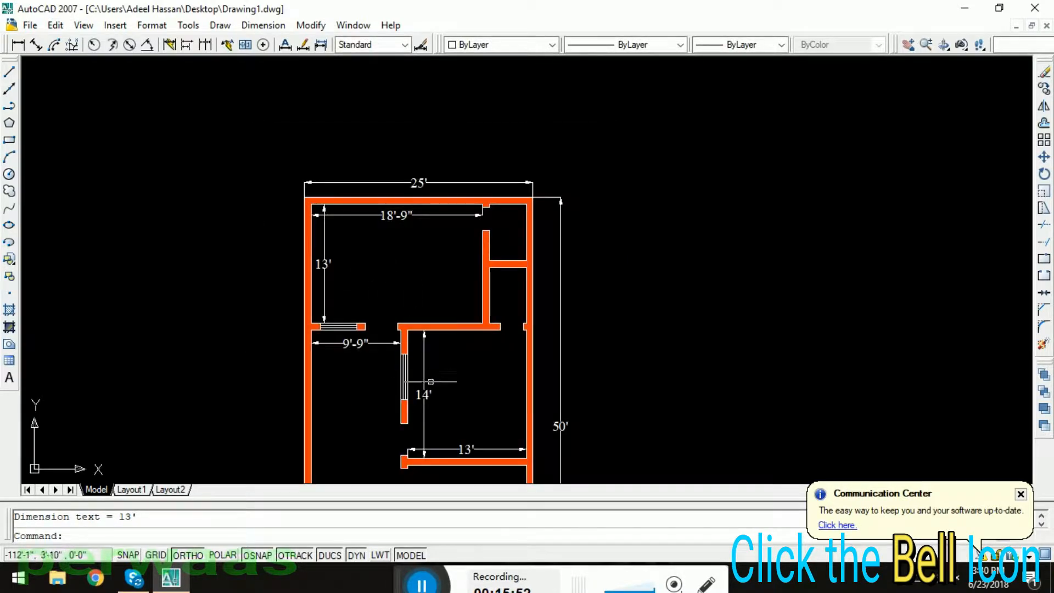
middle_click_drag(456, 386, 451, 335)
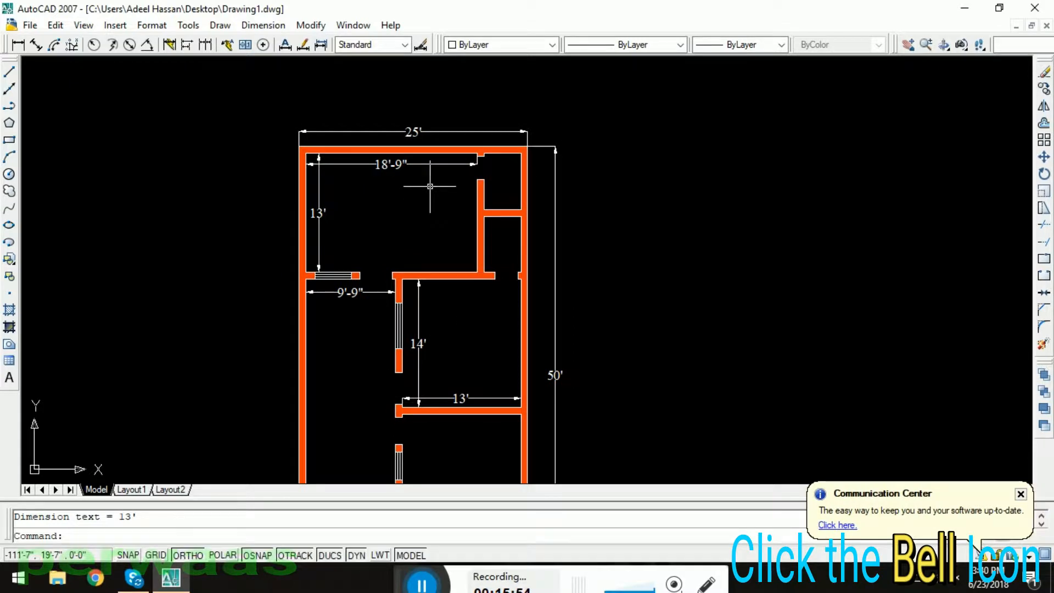
scroll(429, 186, "up", 2)
scroll(509, 120, "up", 4)
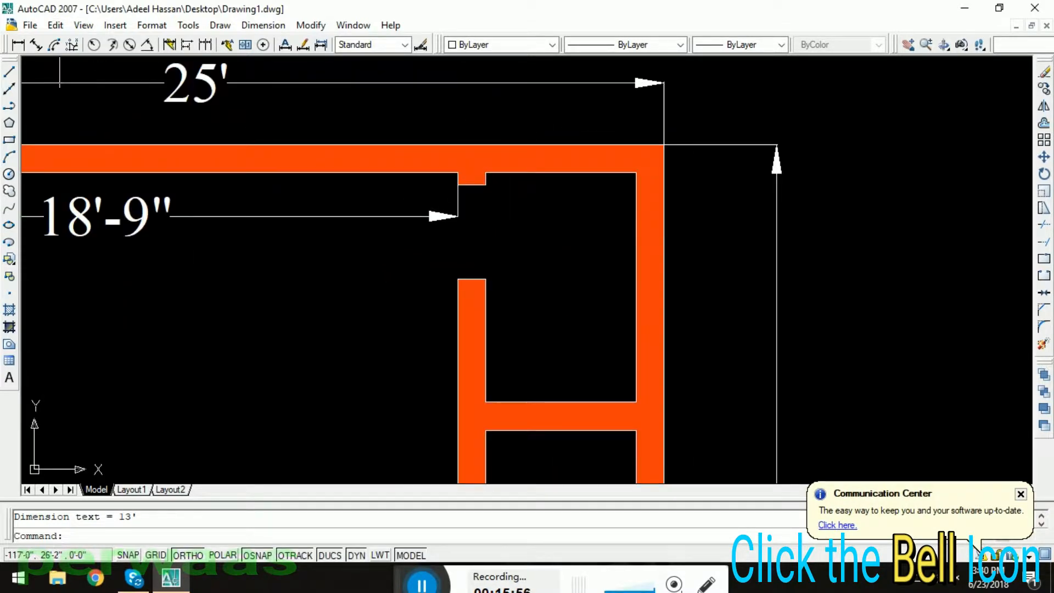
left_click(24, 44)
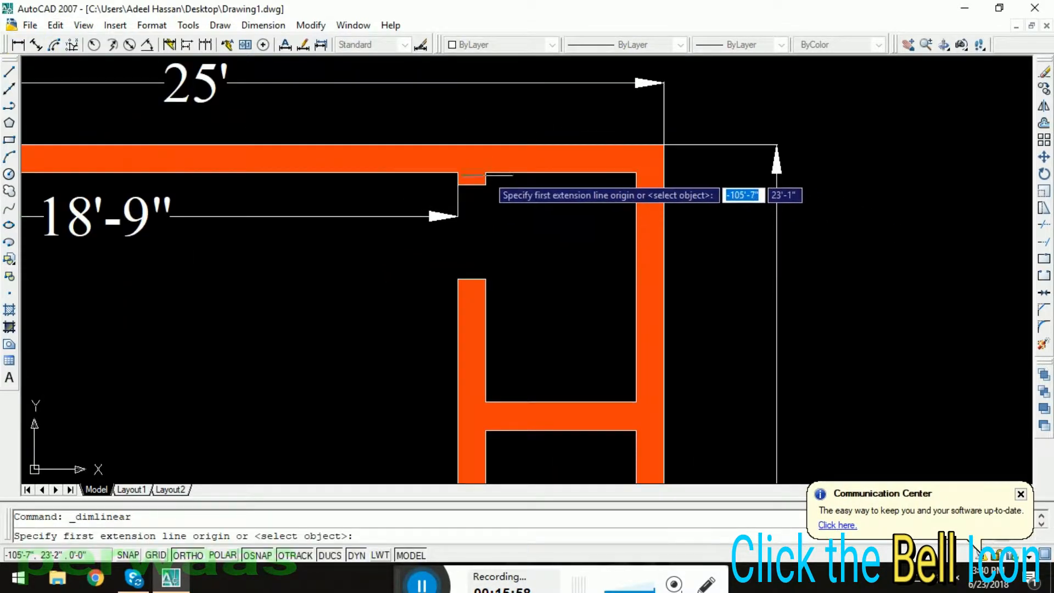
left_click(485, 174)
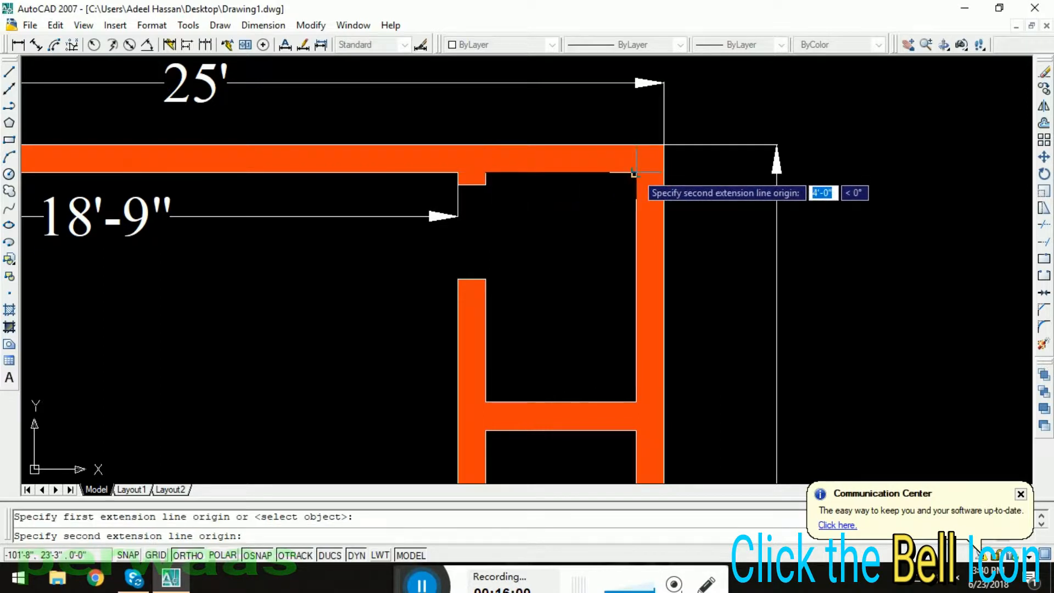
left_click(637, 175)
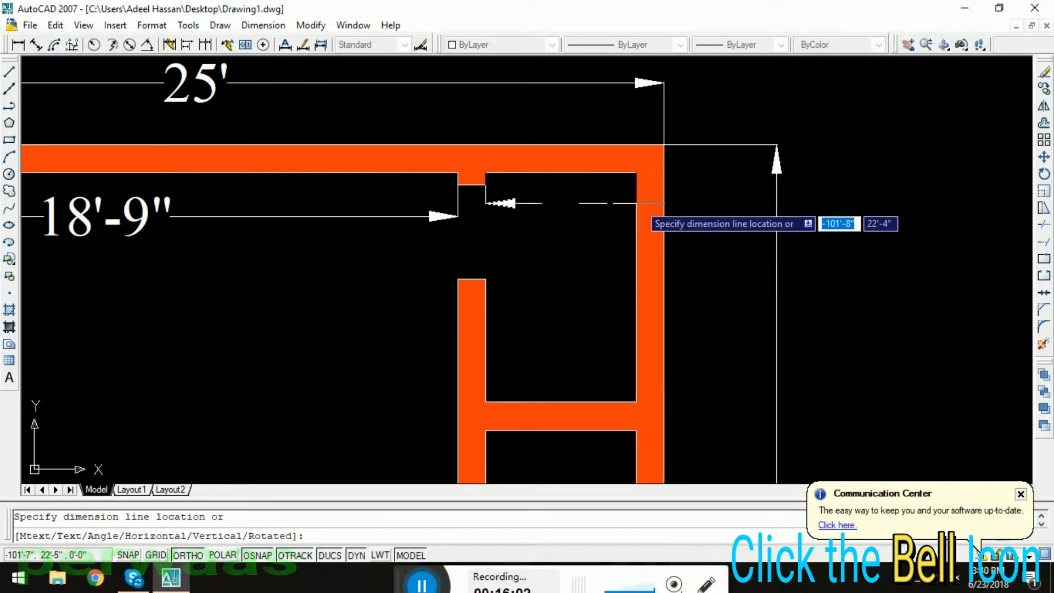
left_click(634, 116)
- Dimension the inner depth of the small top-right corner room, placing the dimension line between the right outer wall and the 50' dimension
scroll(579, 159, "down", 6)
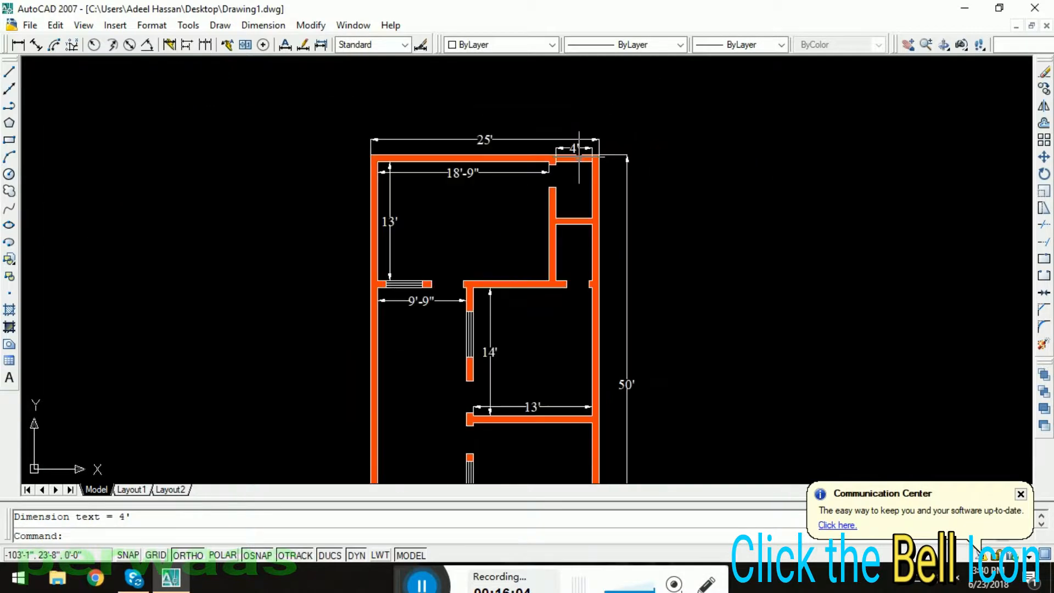
middle_click_drag(572, 201, 549, 171)
scroll(559, 170, "up", 3)
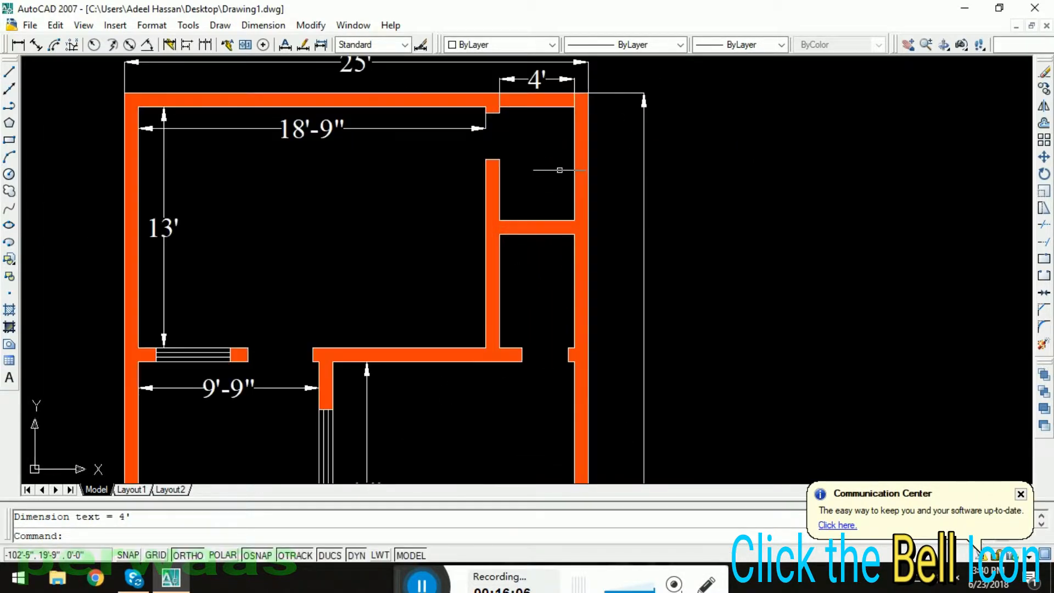
left_click(20, 46)
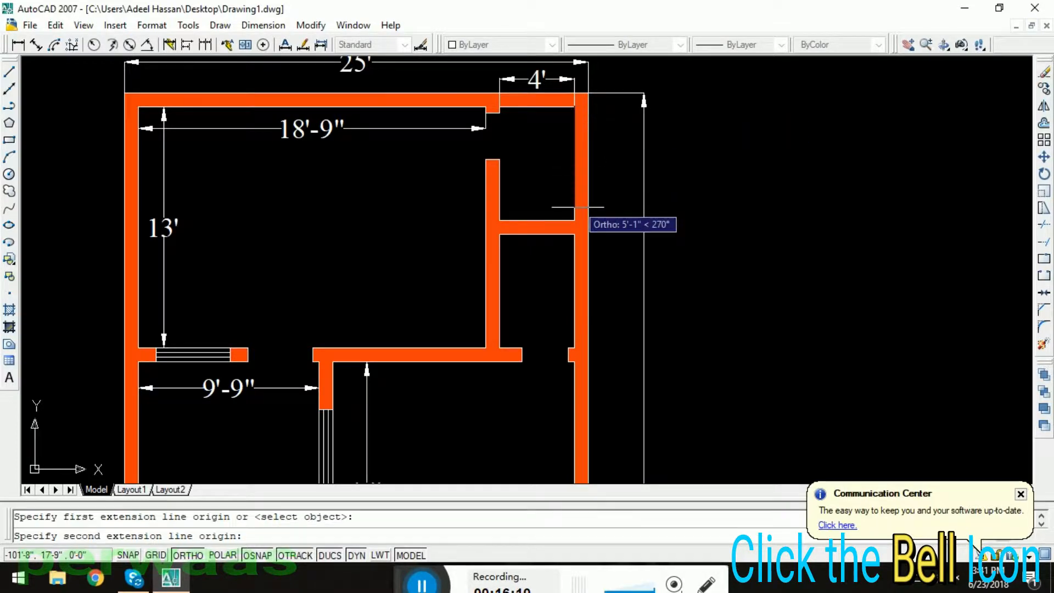
left_click(616, 211)
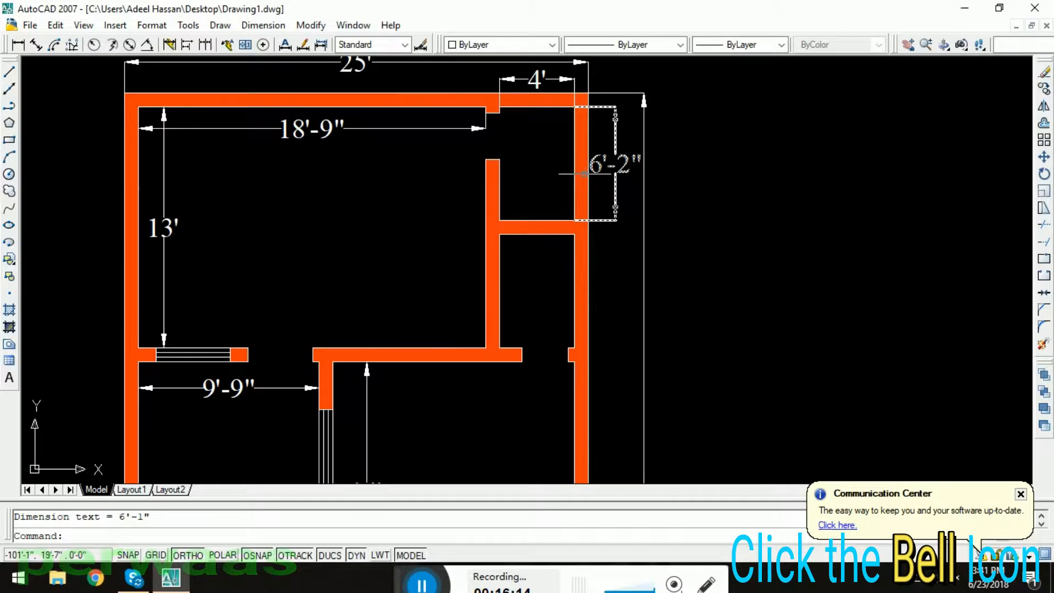
- Dimension the inner depth of the small room directly below the corner room, aligning it with the depth dimension above
scroll(585, 174, "down", 5)
scroll(570, 251, "up", 4)
middle_click_drag(570, 256, 556, 337)
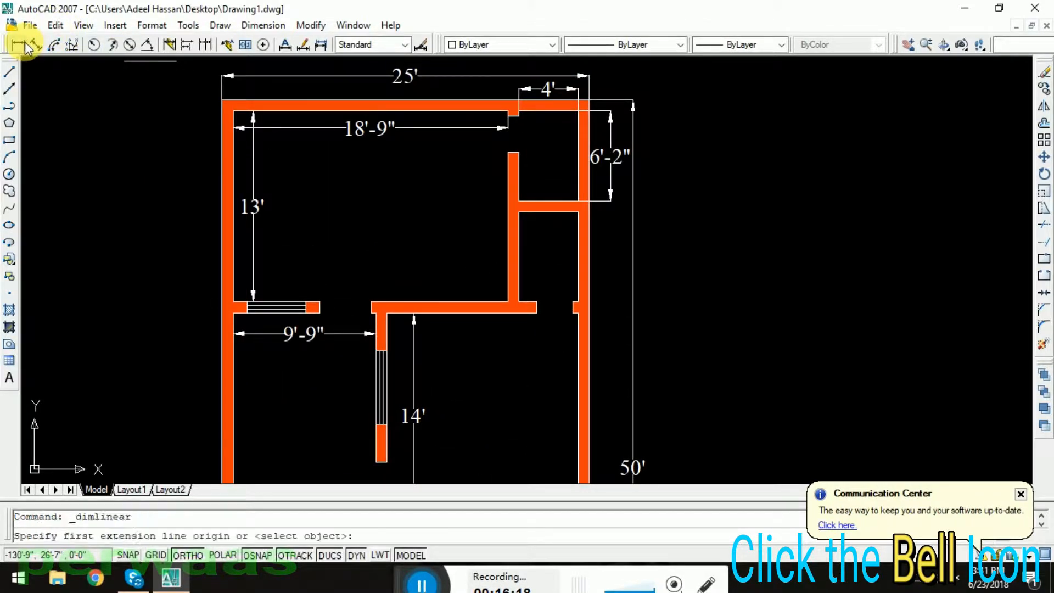
left_click(519, 211)
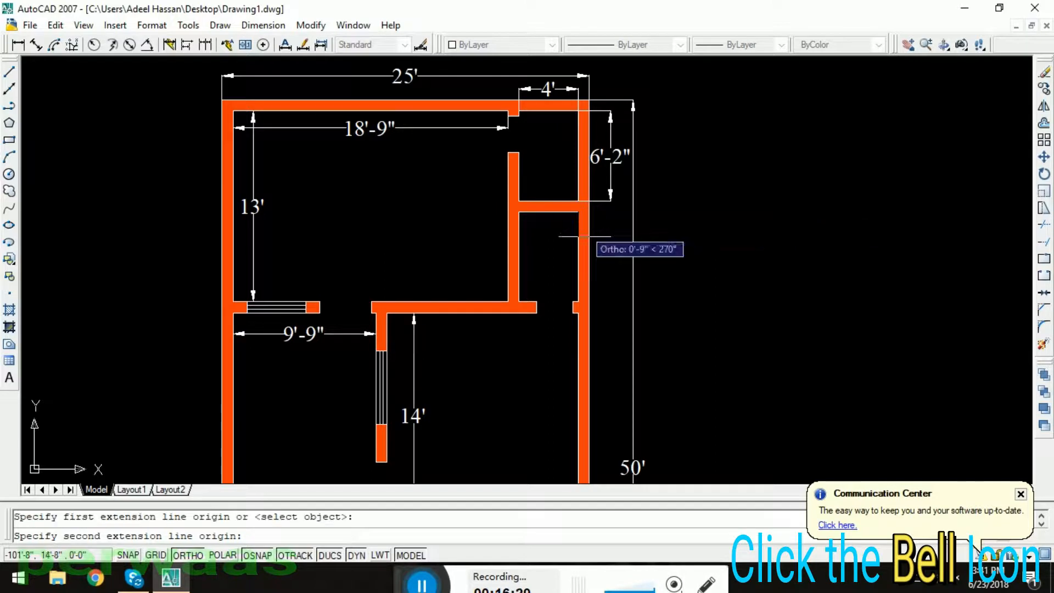
left_click(578, 301)
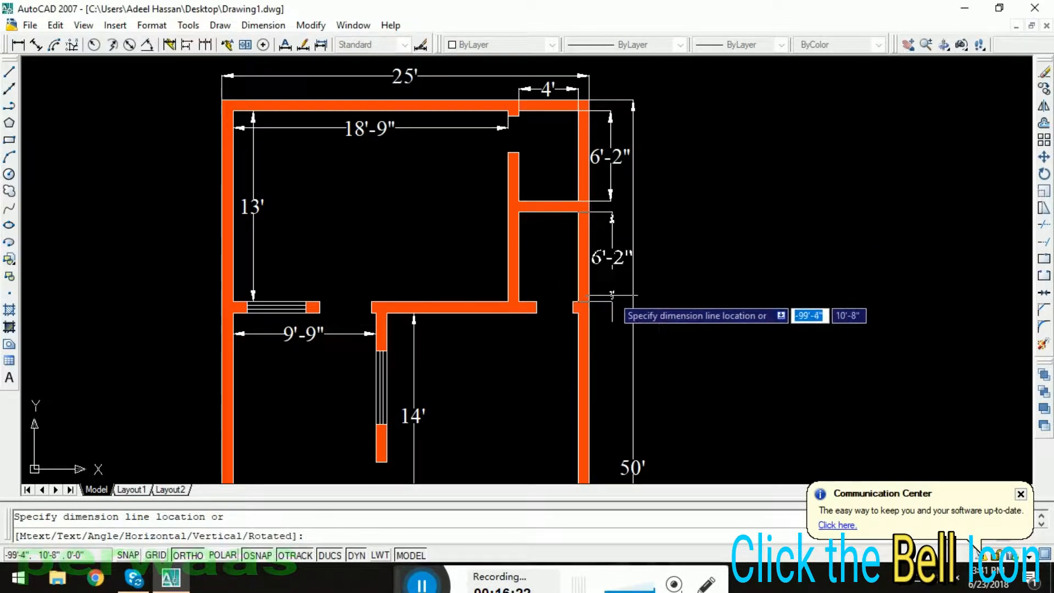
left_click(611, 201)
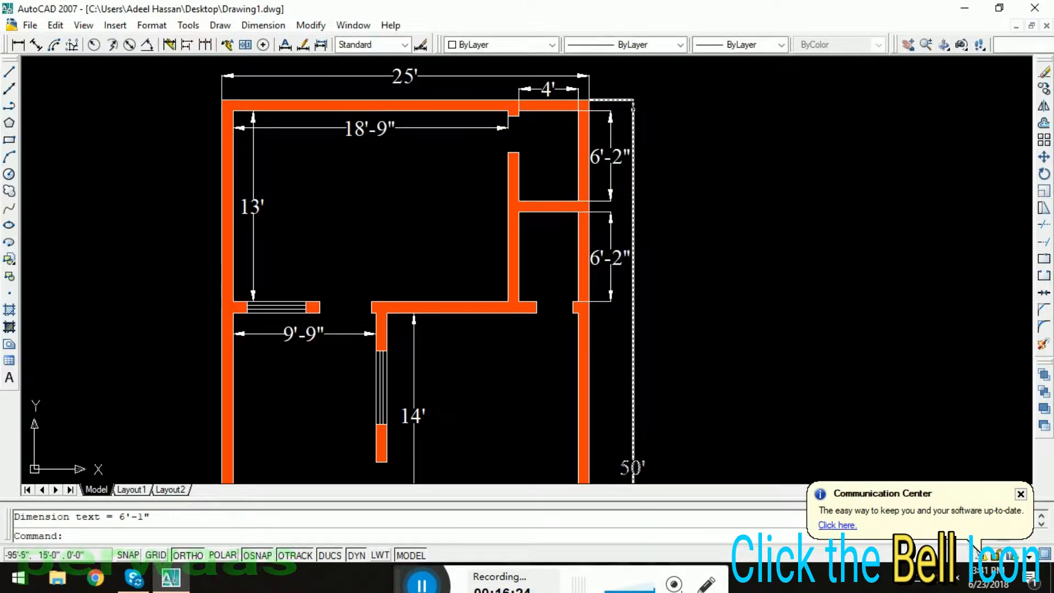
- Dimension the door opening in the lower wall of the second small room, placing the dimension line below the wall
scroll(685, 209, "down", 4)
scroll(615, 284, "up", 2)
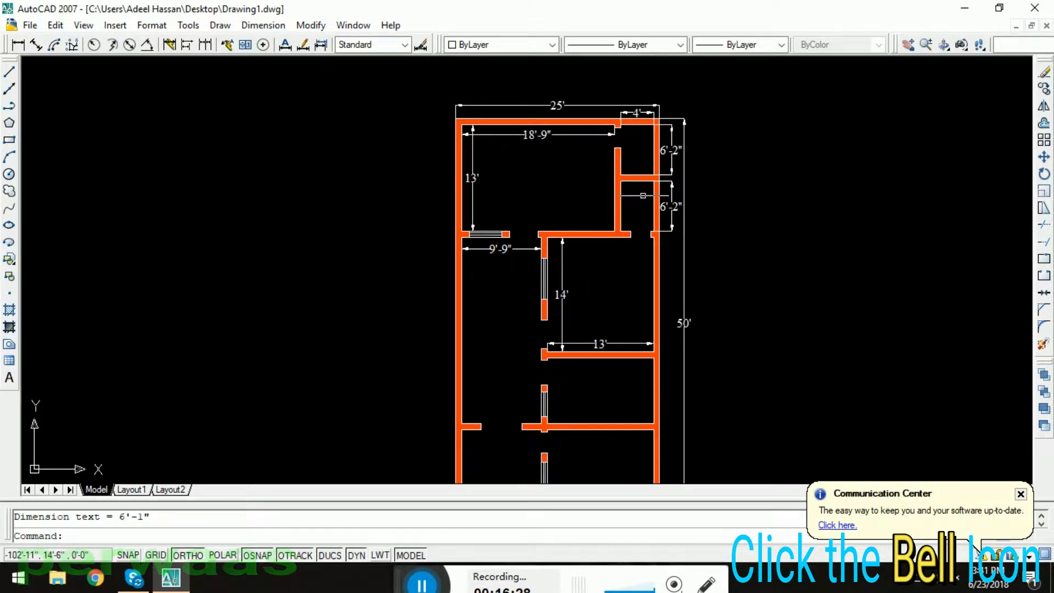
scroll(643, 195, "up", 2)
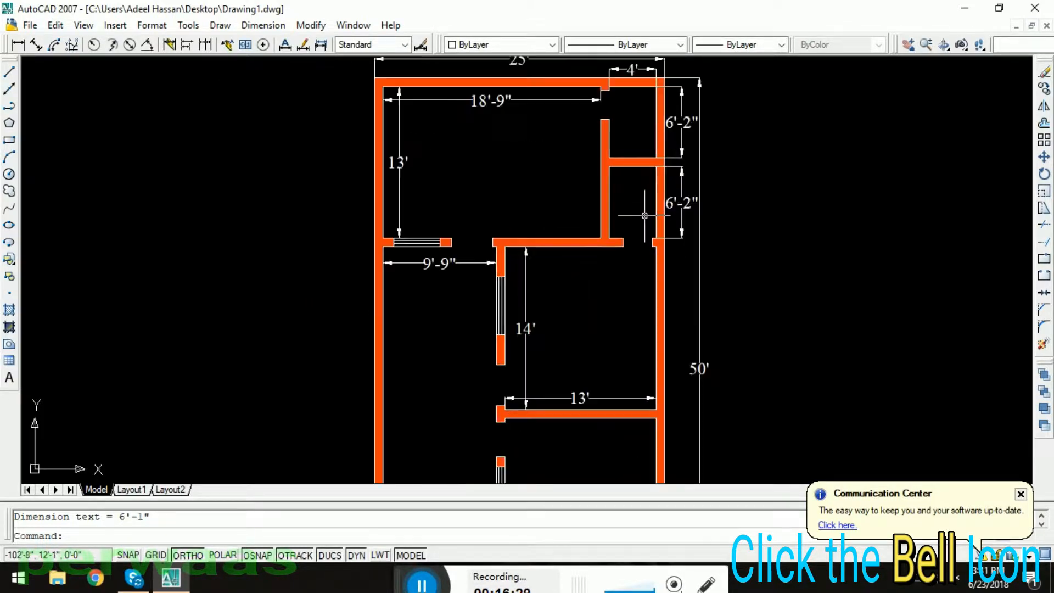
left_click(20, 46)
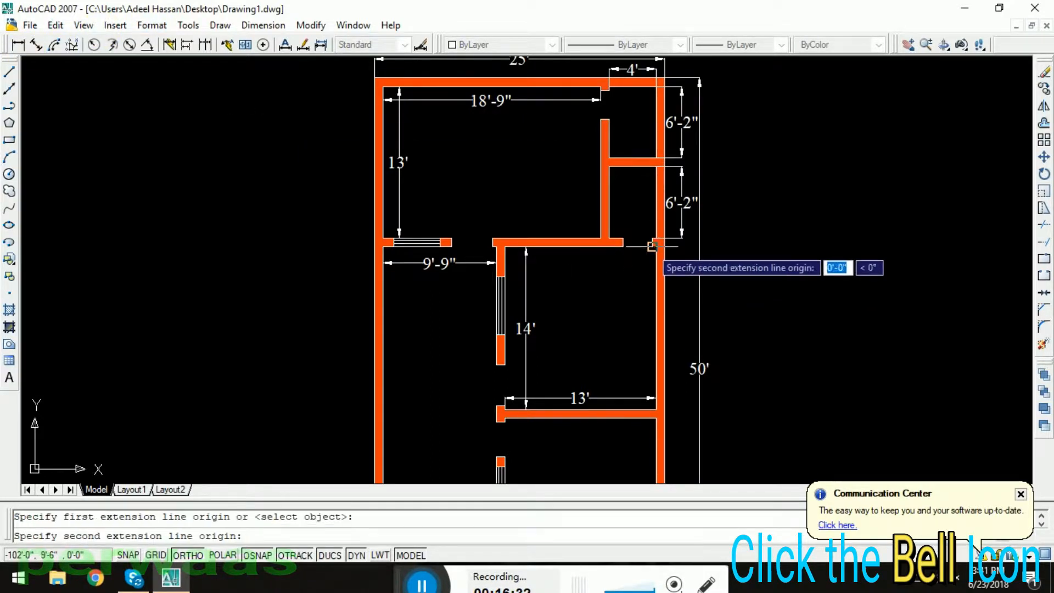
left_click(622, 247)
left_click(628, 261)
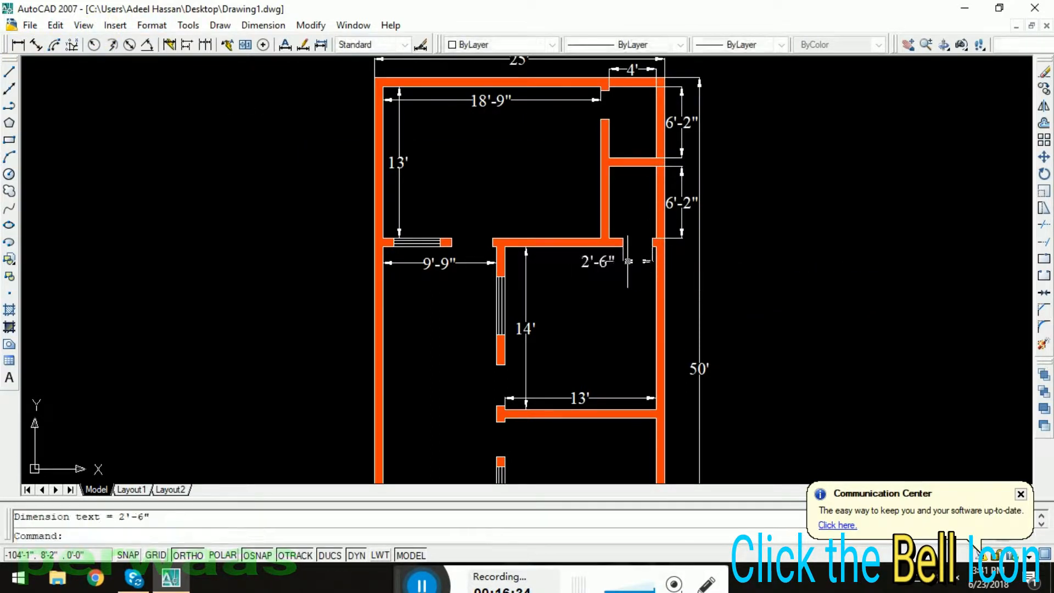
- Dimension the door opening in the left wall of the 13' by 14' room, placing the dimension line on the passage side
middle_click_drag(614, 300, 600, 176)
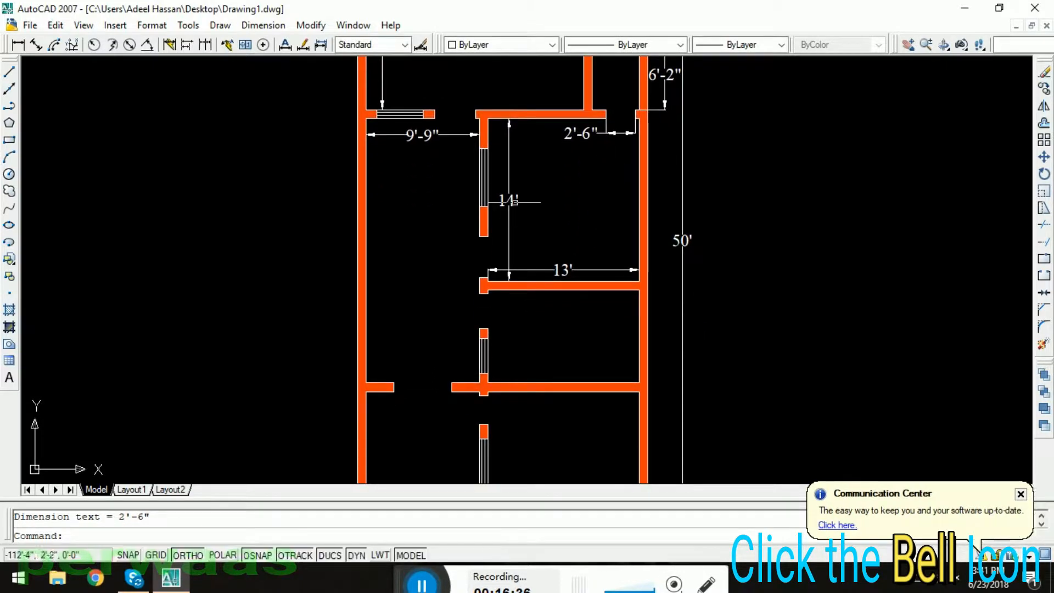
left_click(18, 46)
scroll(482, 285, "up", 4)
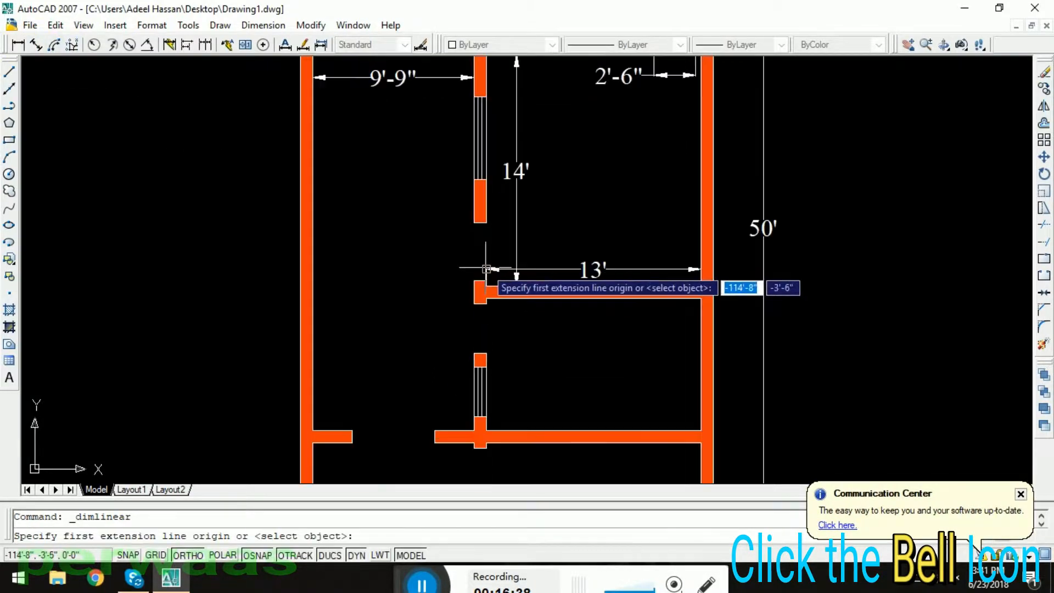
left_click(466, 202)
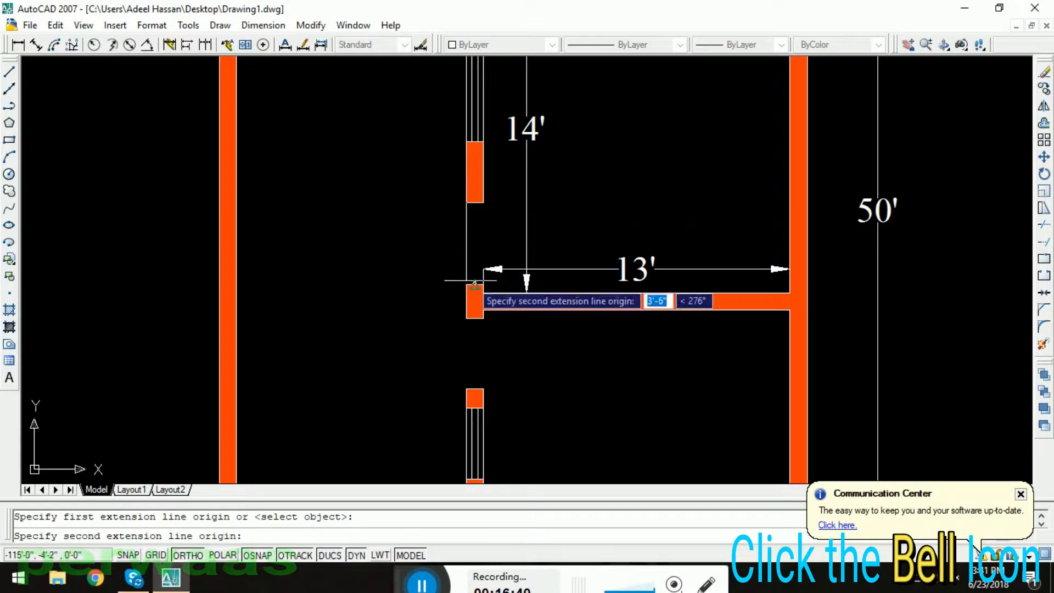
left_click(442, 287)
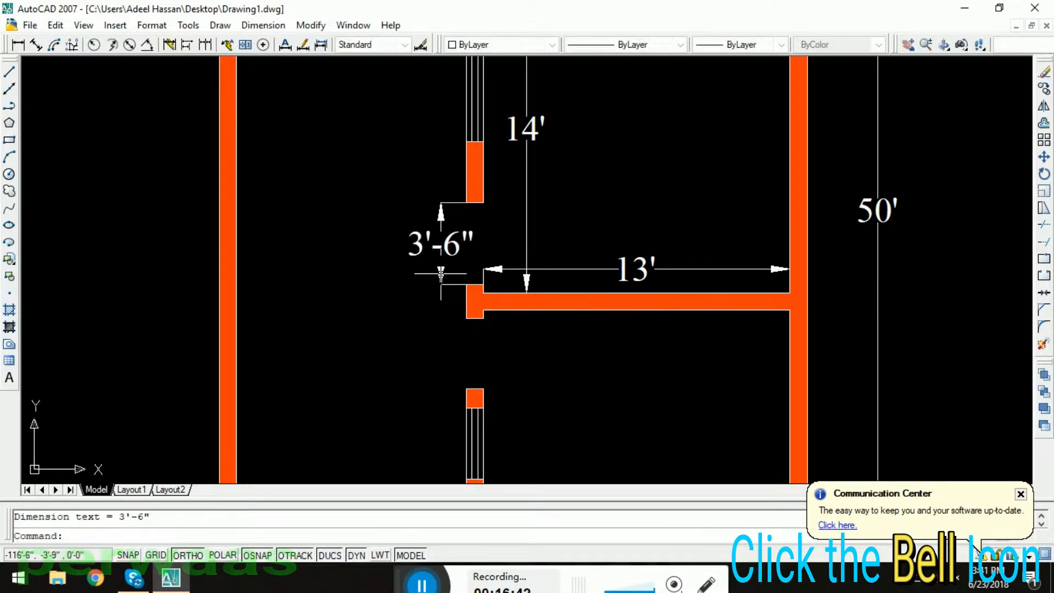
- Dimension the opening in the cross wall between the long passage and the bottom-left room, placing the dimension line above the wall
scroll(572, 235, "down", 4)
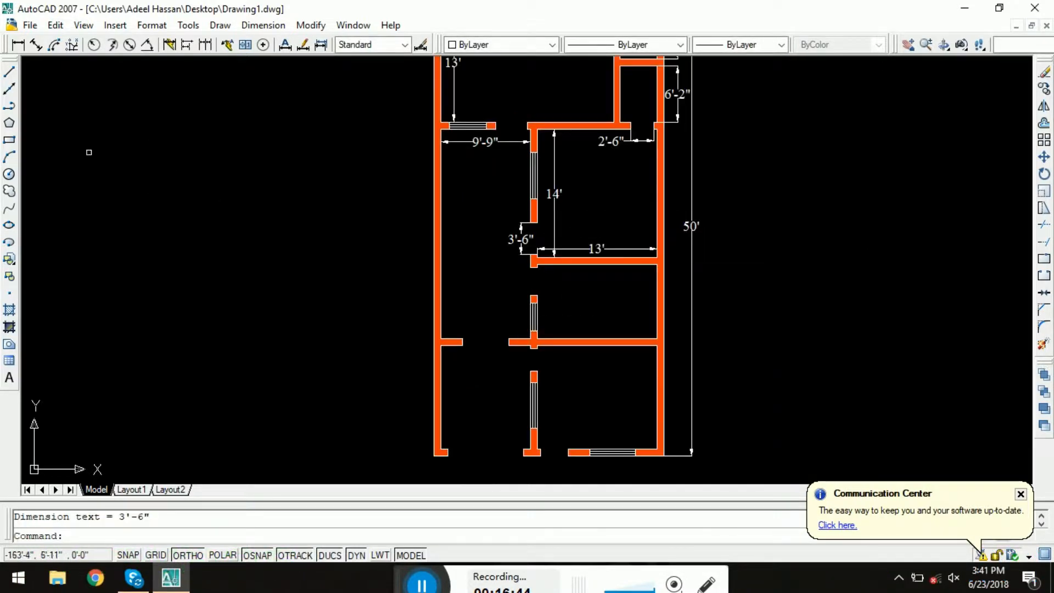
left_click(18, 46)
scroll(489, 346, "up", 3)
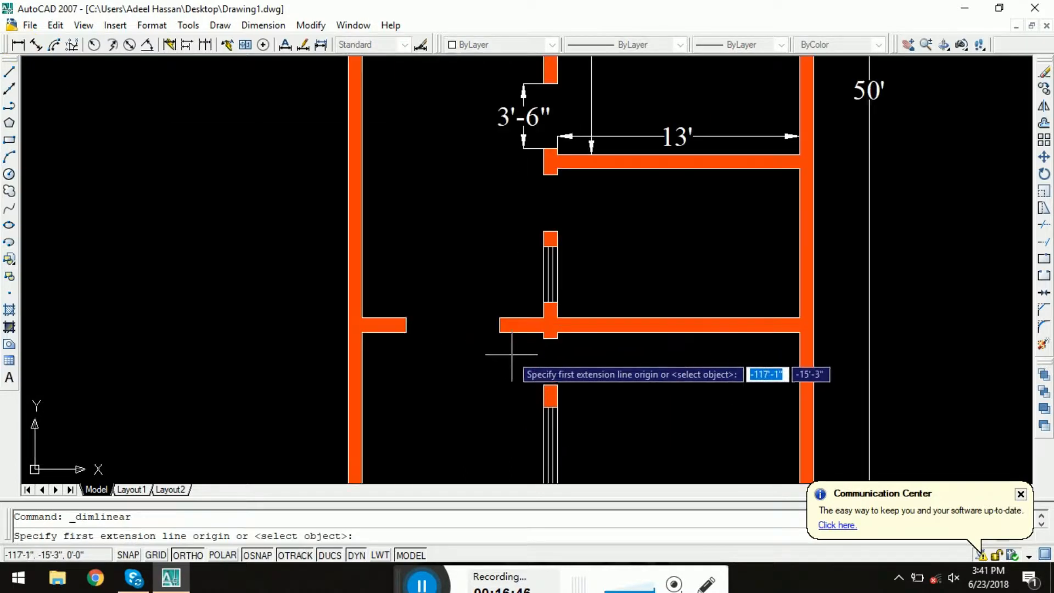
left_click(499, 317)
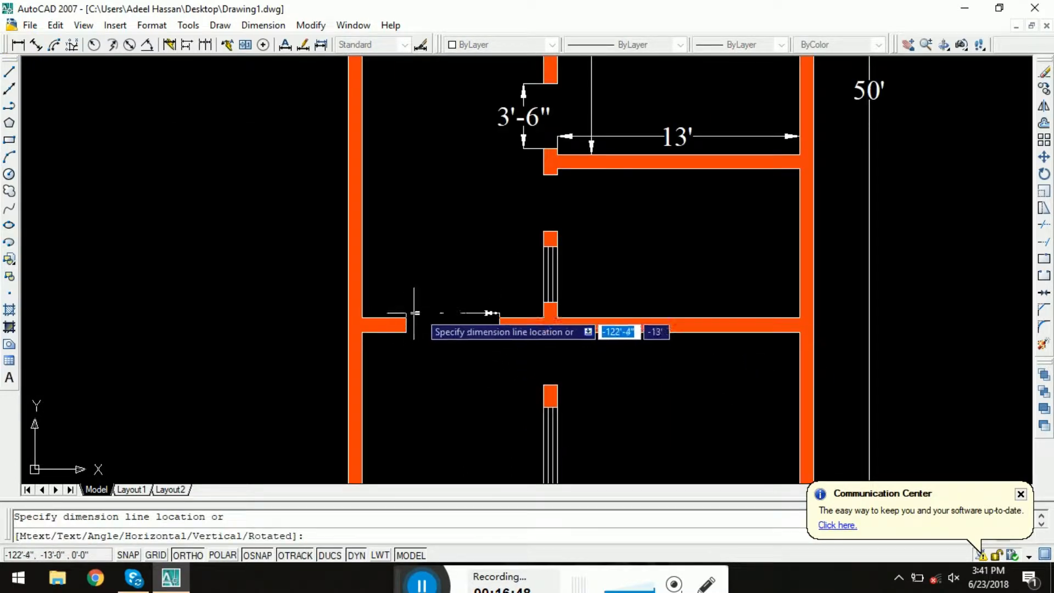
left_click(436, 299)
- Dimension the door opening in the middle wall just below the cross wall, placing the dimension line on the bottom-left room's side
middle_click_drag(465, 358, 351, 320)
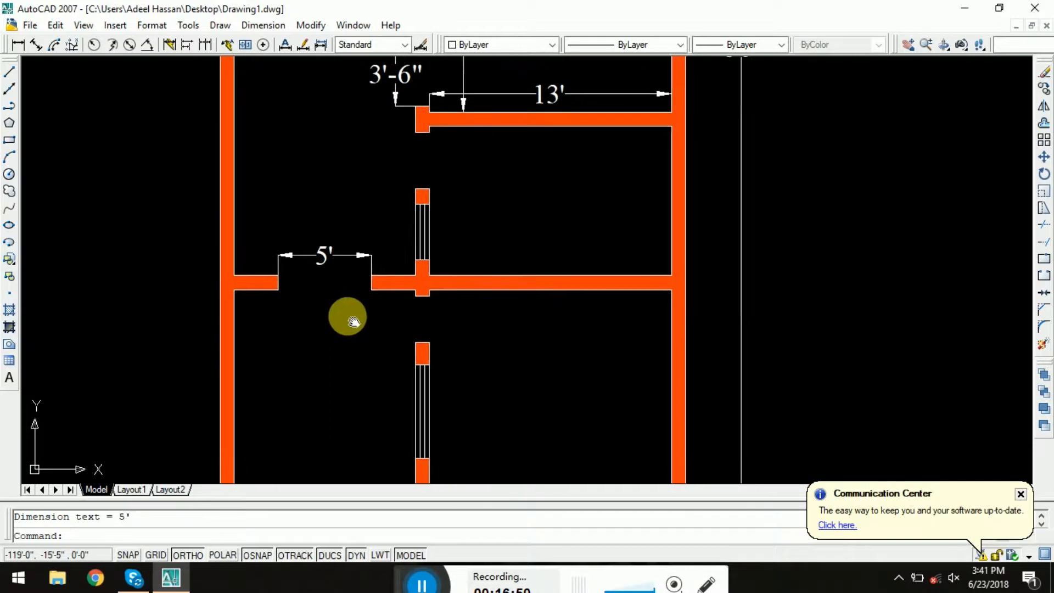
scroll(511, 317, "down", 4)
scroll(520, 256, "up", 2)
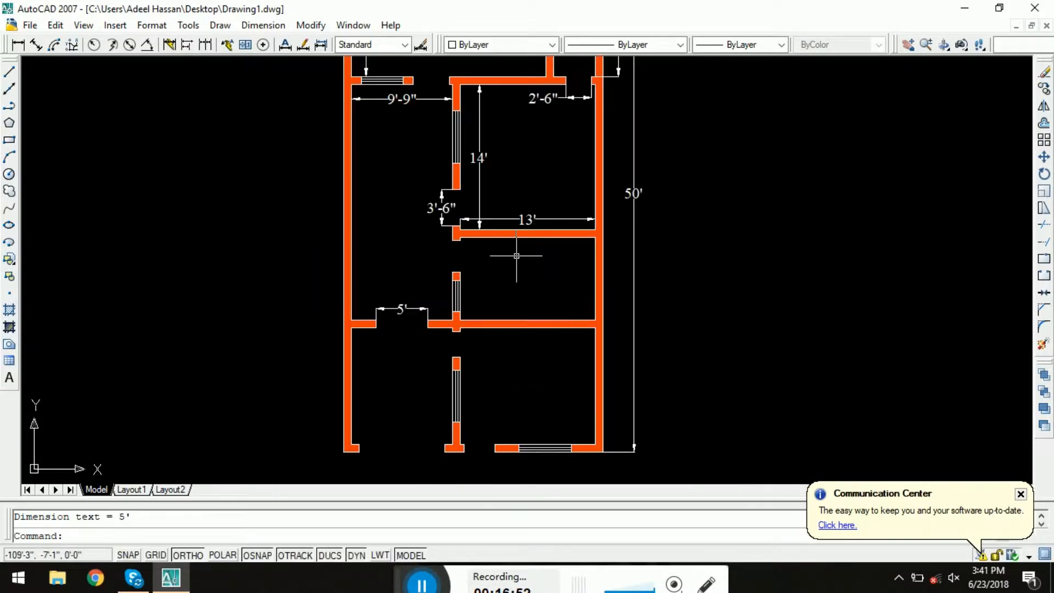
mouse_move(517, 256)
middle_mouse_down()
mouse_move(510, 354)
mouse_move(518, 228)
middle_mouse_up()
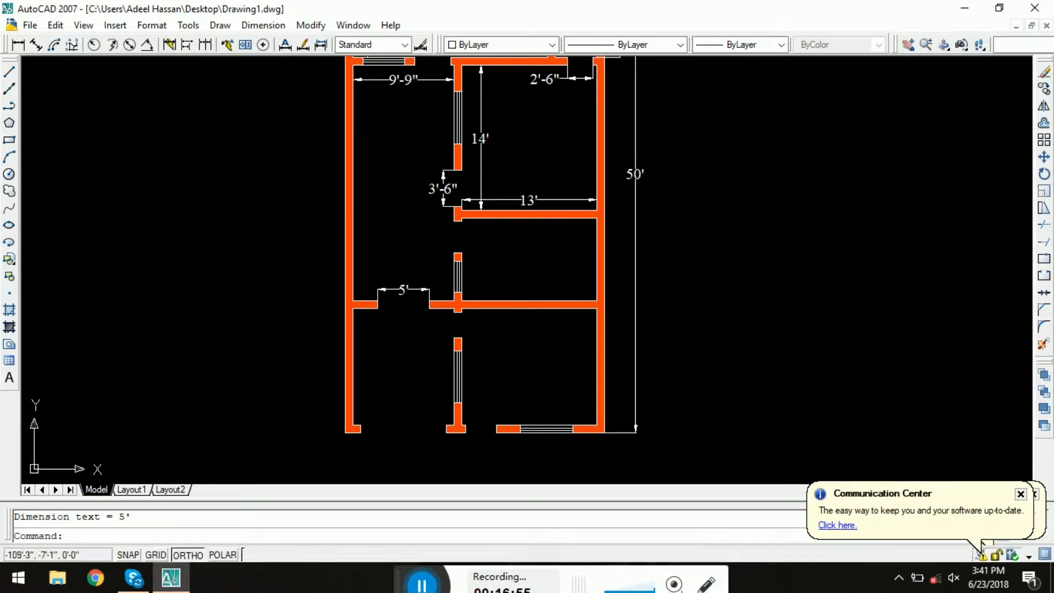
left_click(18, 44)
scroll(491, 322, "up", 5)
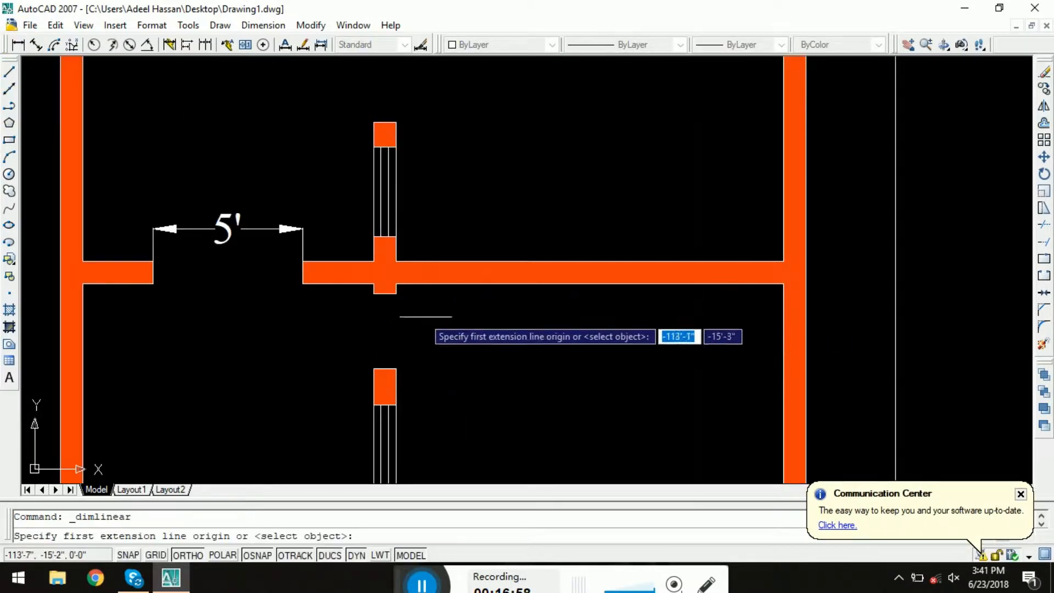
left_click(396, 293)
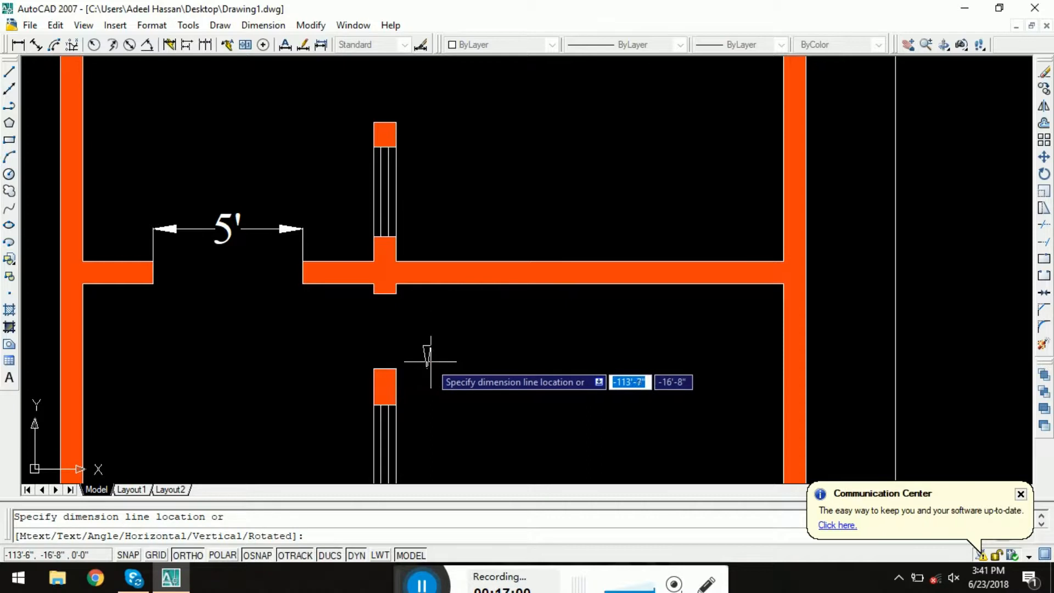
left_click(359, 373)
- Dimension the inner width of the bottom-left room, placing the dimension line below the plan
scroll(407, 357, "down", 5)
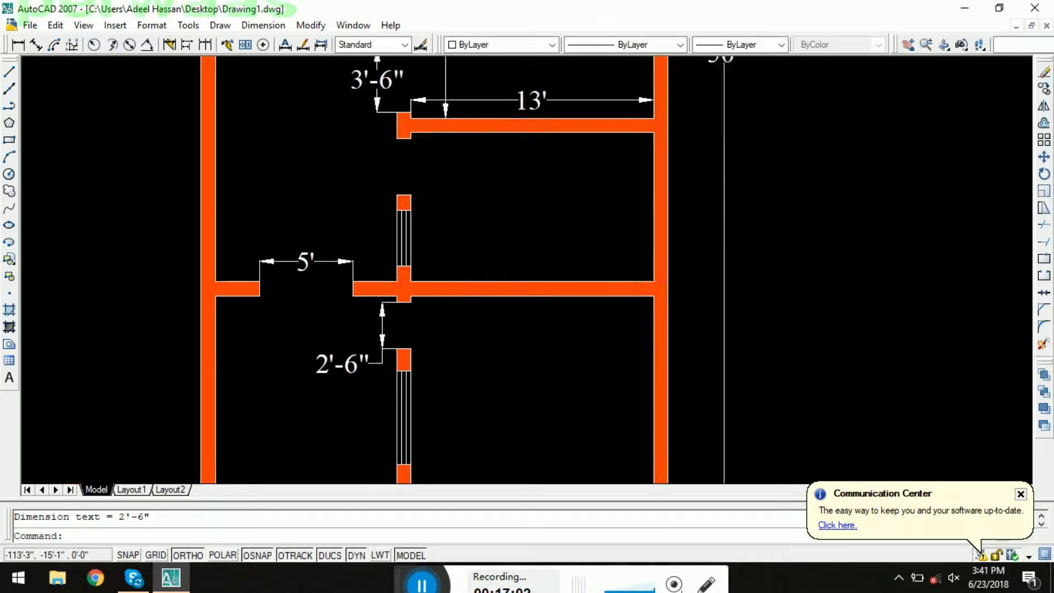
middle_click_drag(376, 362, 377, 305)
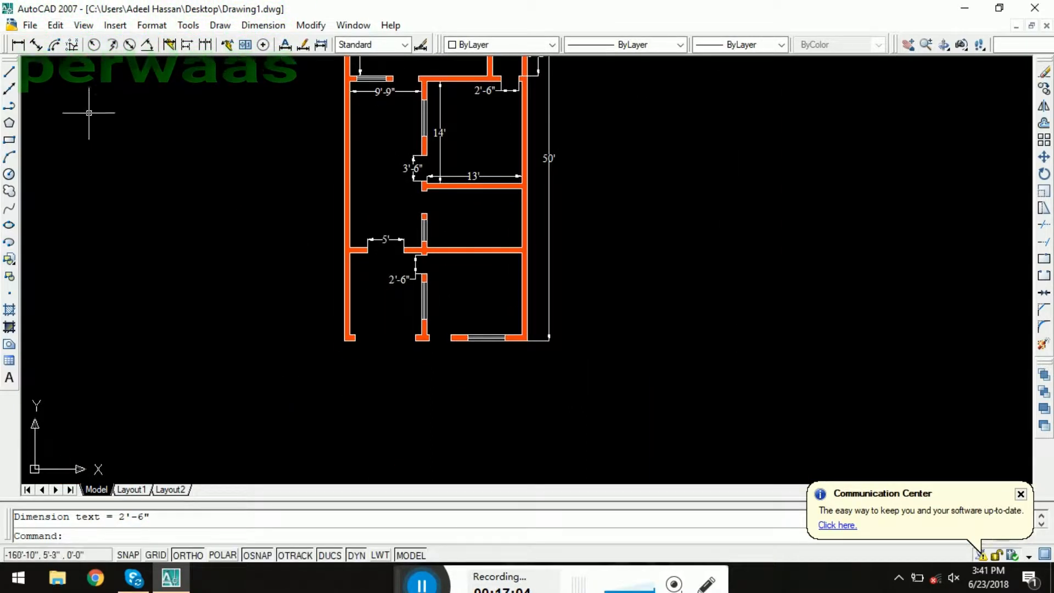
left_click(19, 45)
scroll(412, 343, "up", 4)
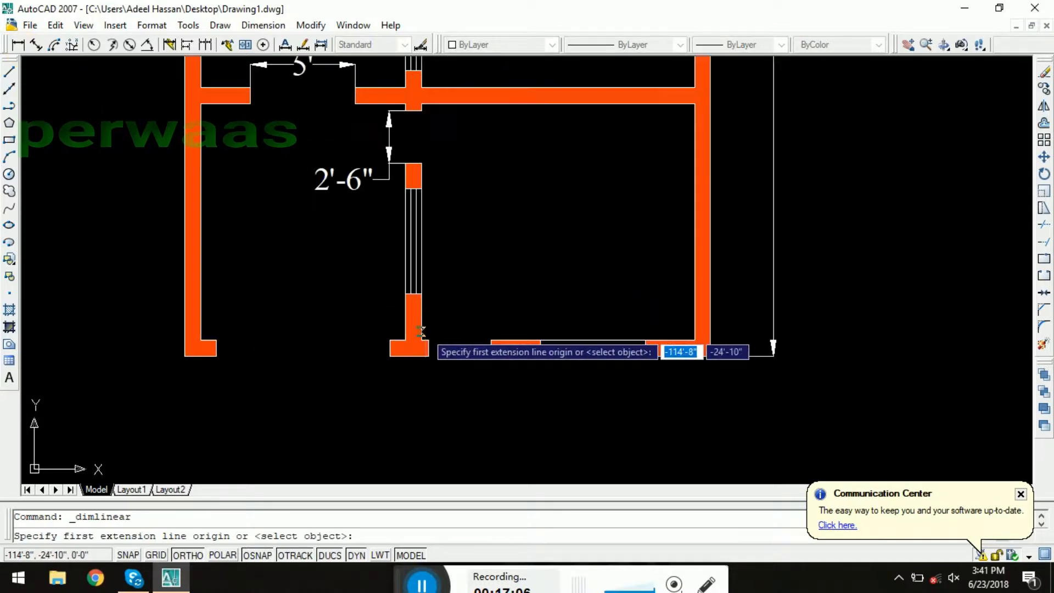
left_click(410, 346)
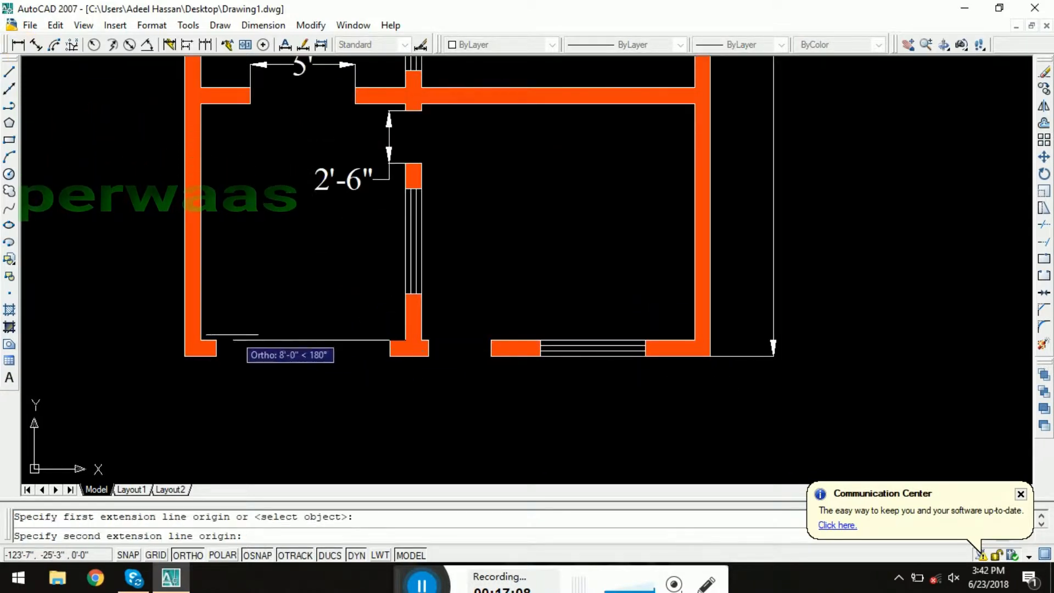
left_click(199, 340)
left_click(220, 399)
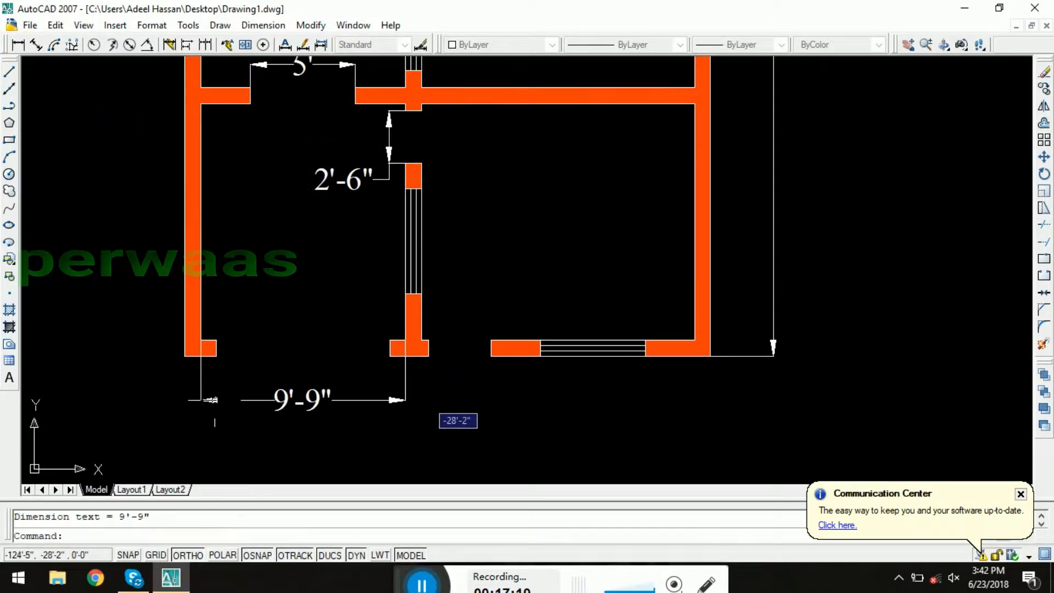
- Dimension the opening in the bottom-left room's lower wall, placing the line between the wall and the room width dimension
left_click(18, 44)
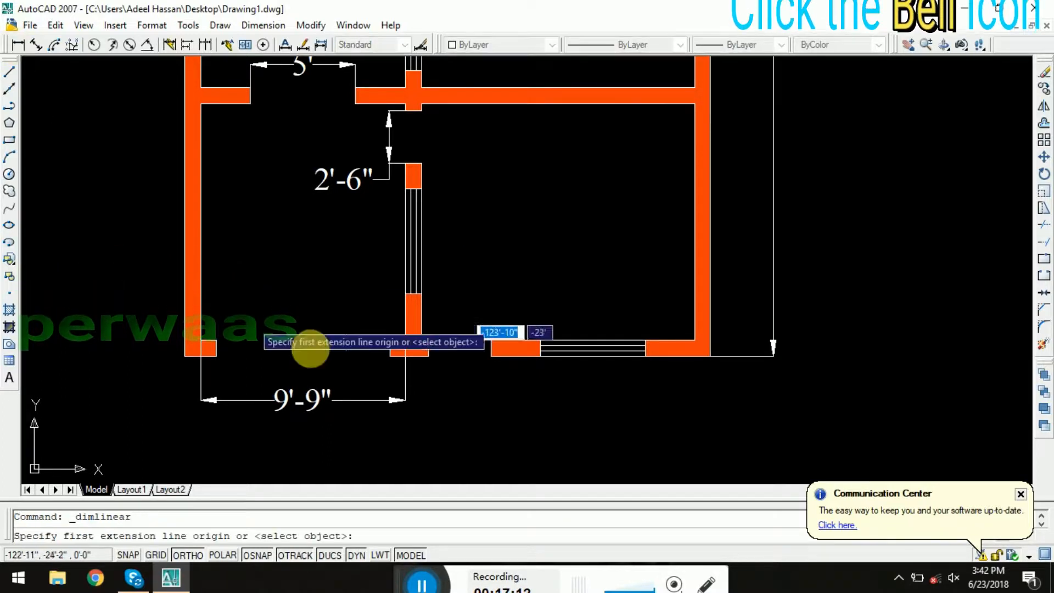
left_click(390, 356)
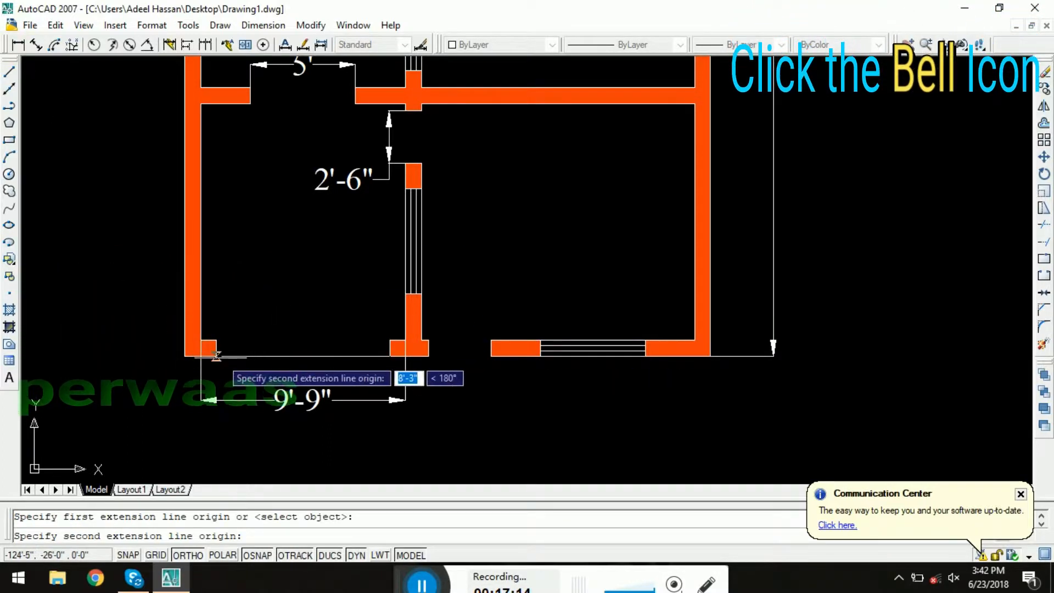
left_click(216, 356)
left_click(220, 373)
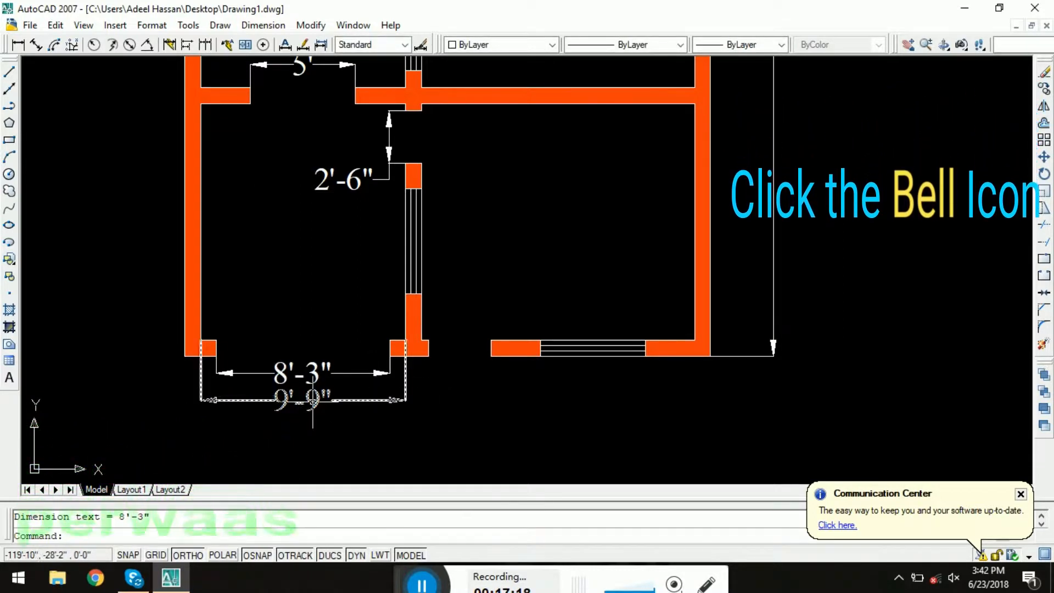
- Move the bottom-left room's width dimension line and the opening's dimension line farther below the lower wall
left_click(405, 399)
left_click(406, 399)
left_click(405, 421)
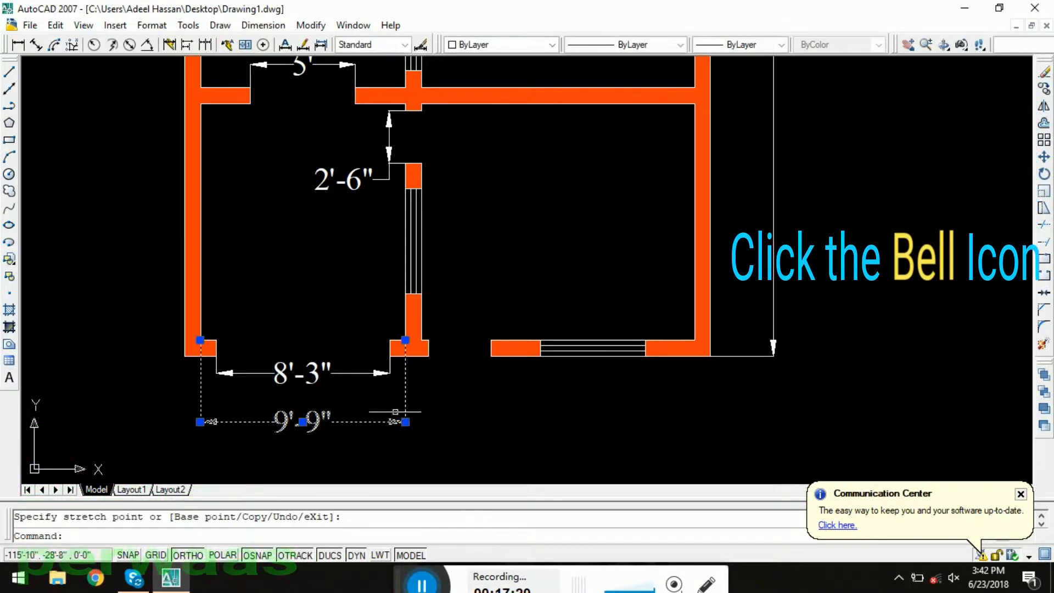
left_click(373, 373)
left_click(390, 373)
left_click(390, 394)
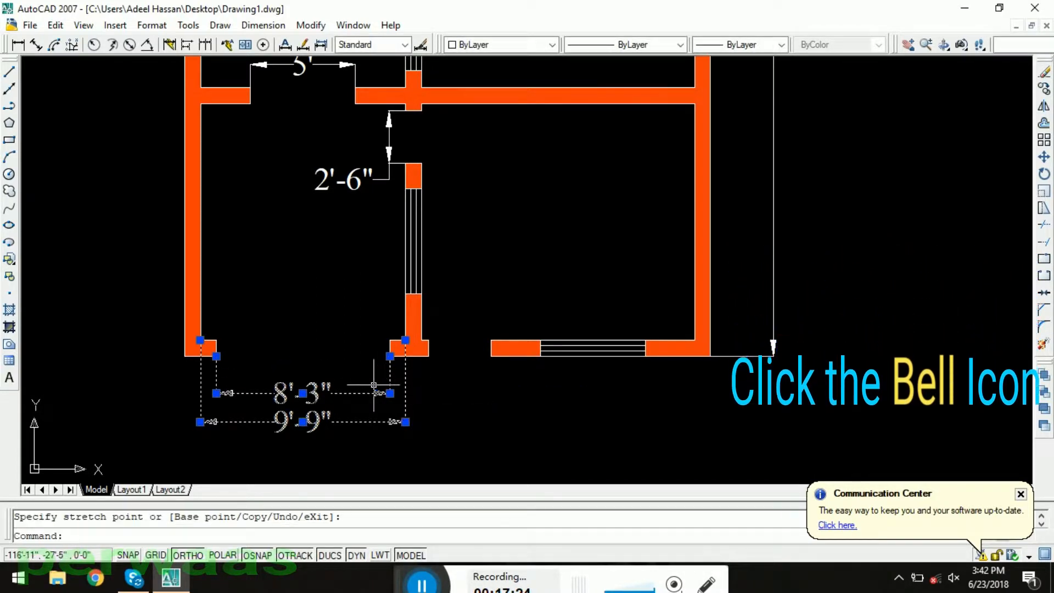
- Dimension the door opening in the bottom-right room's lower wall, aligning it with the neighbouring opening dimension
scroll(385, 384, "down", 2)
left_click(18, 45)
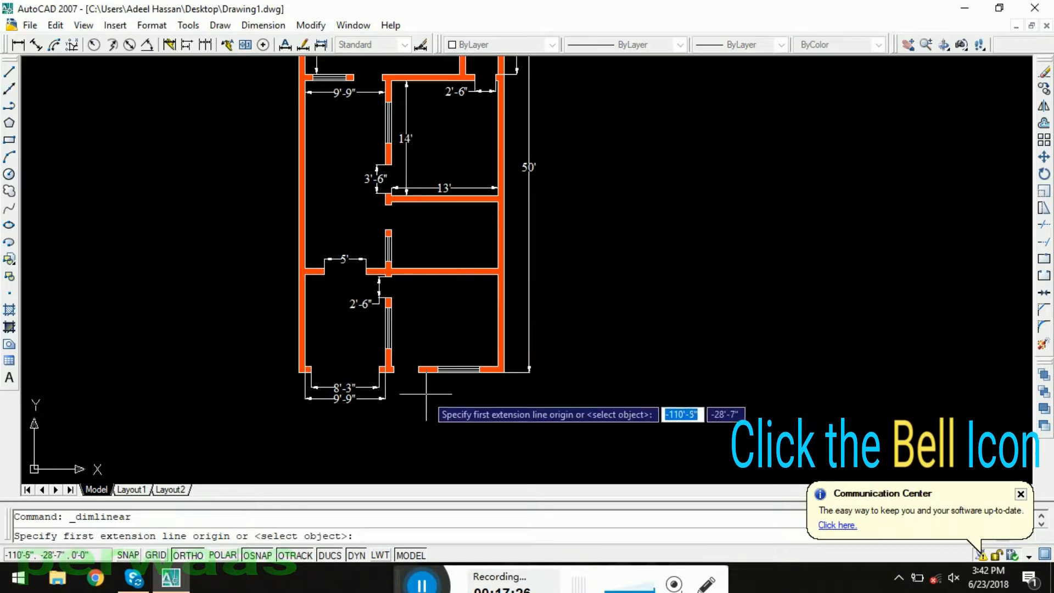
scroll(429, 395, "up", 4)
left_click(399, 332)
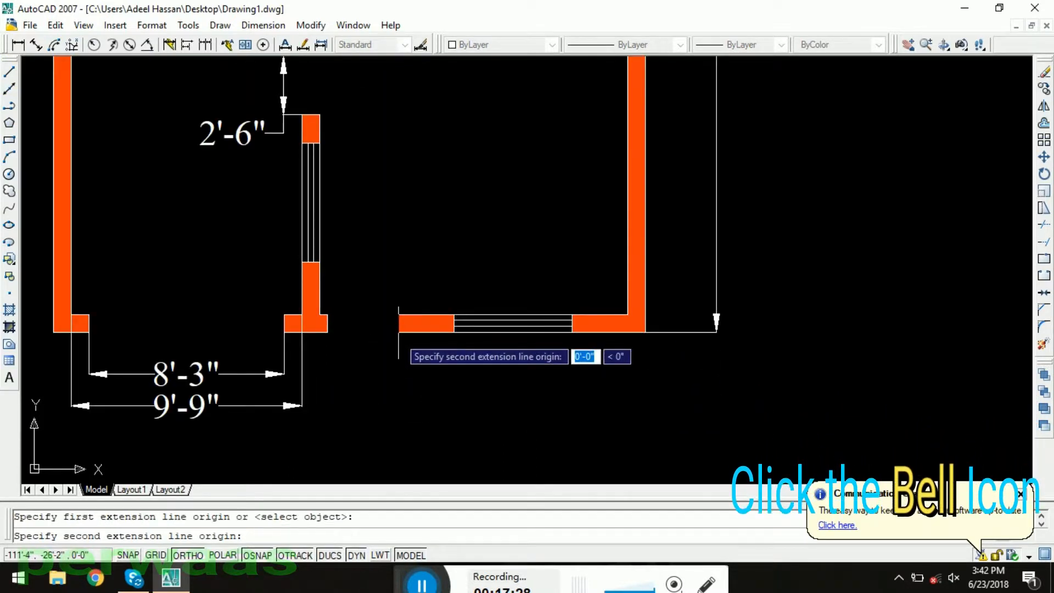
left_click(328, 332)
left_click(284, 374)
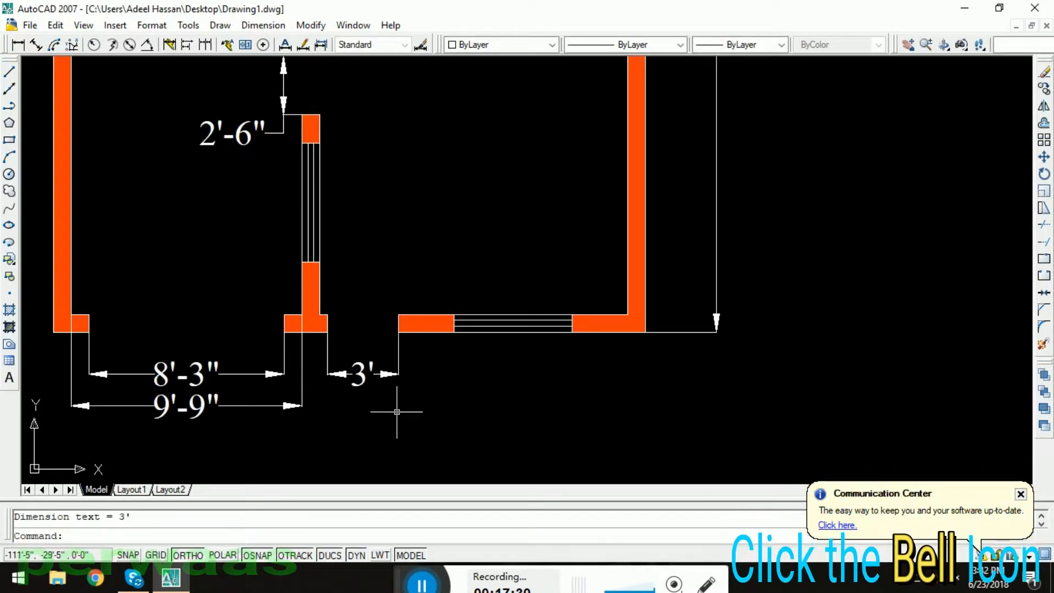
- Dimension the window in the bottom-right room's lower wall, aligning it with the door opening dimension beside it
scroll(397, 411, "down", 2)
left_click(18, 44)
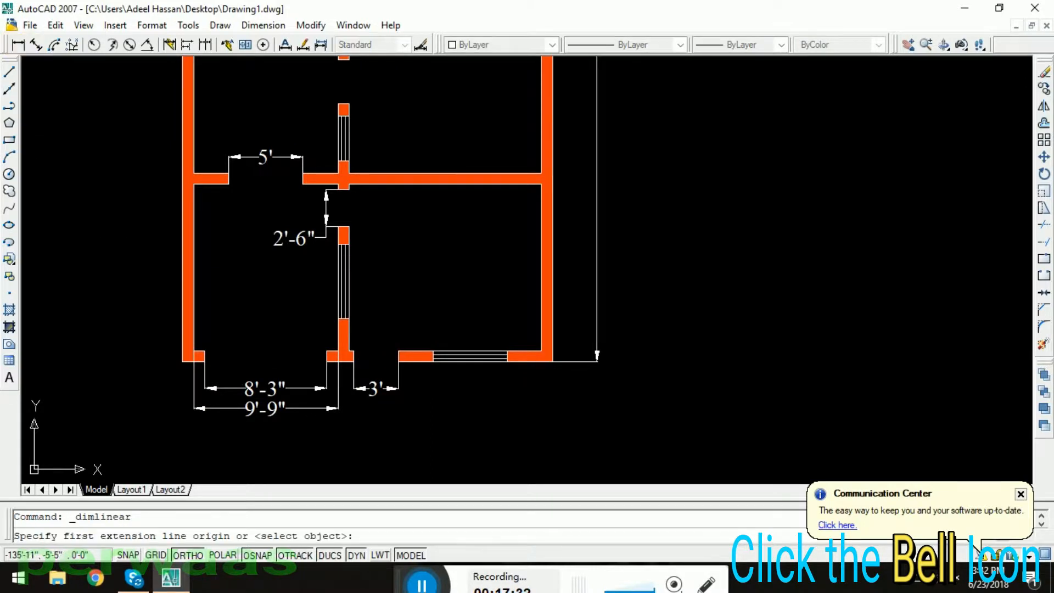
scroll(450, 407, "up", 3)
left_click(401, 322)
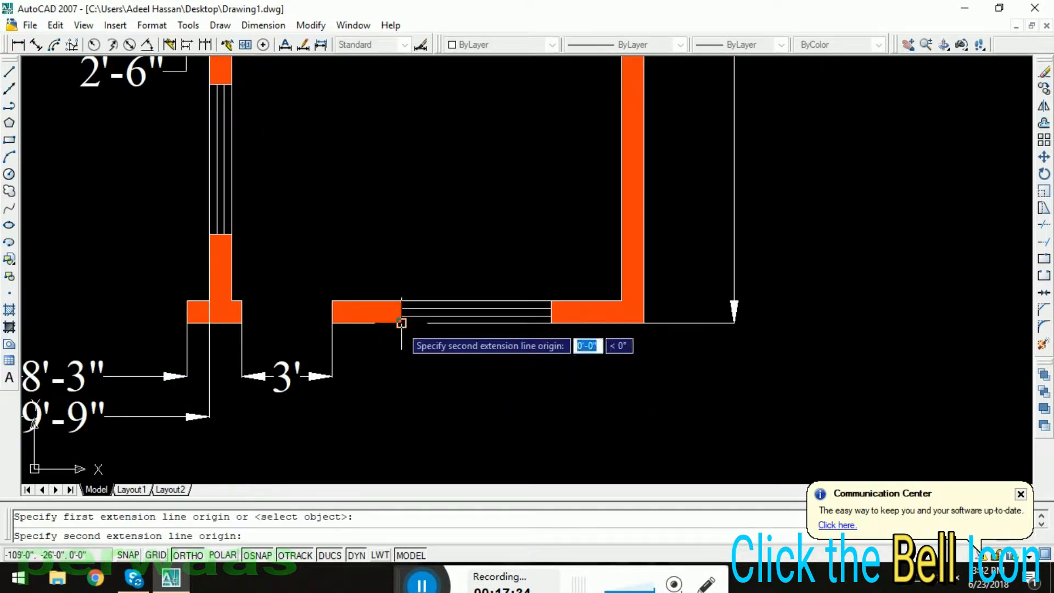
left_click(551, 323)
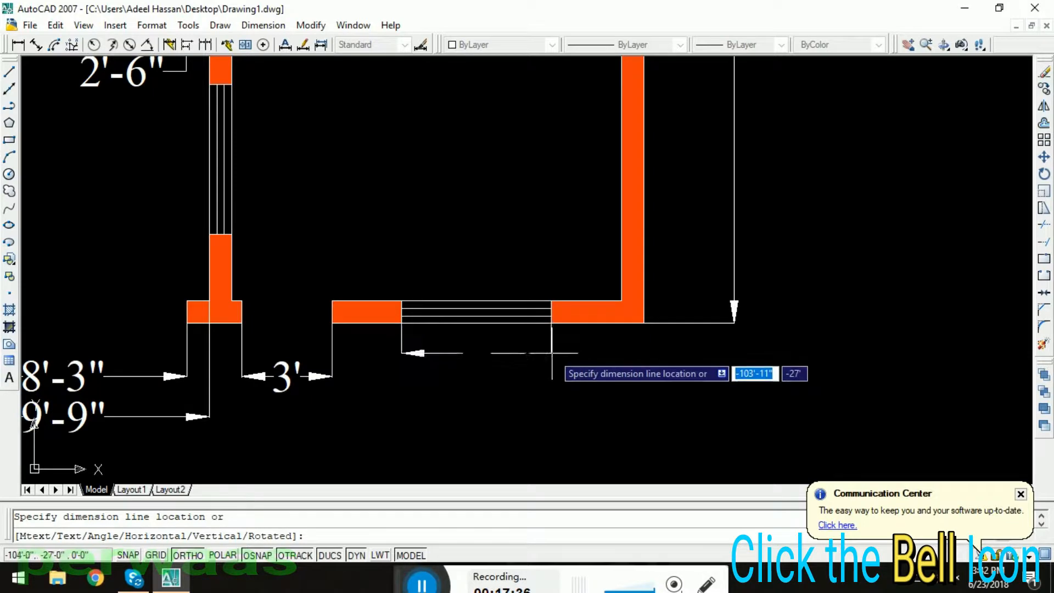
left_click(331, 377)
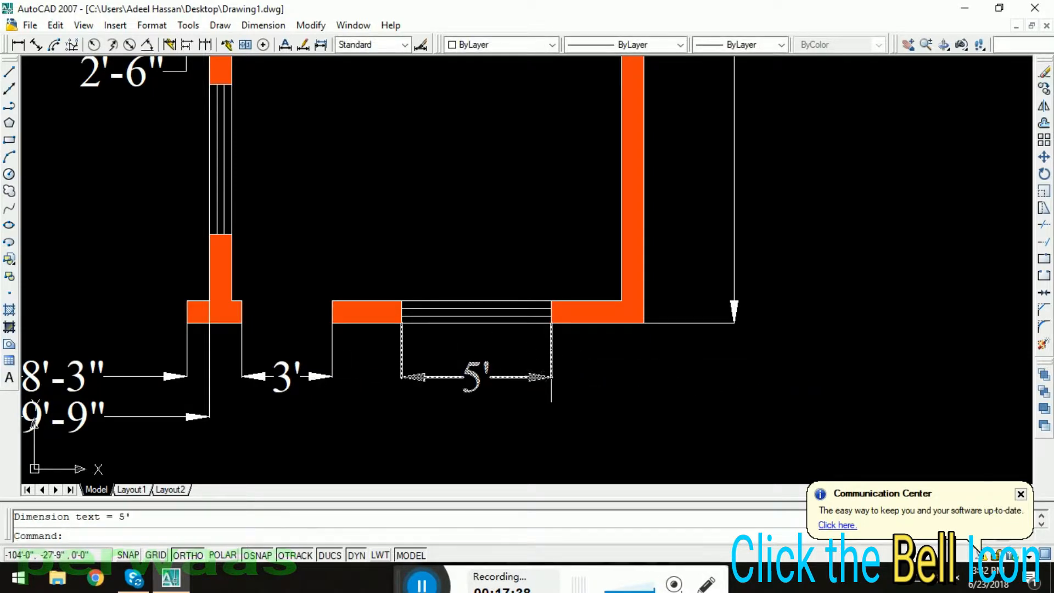
- Switch back to the floor plan in AutoCAD
scroll(552, 377, "down", 2)
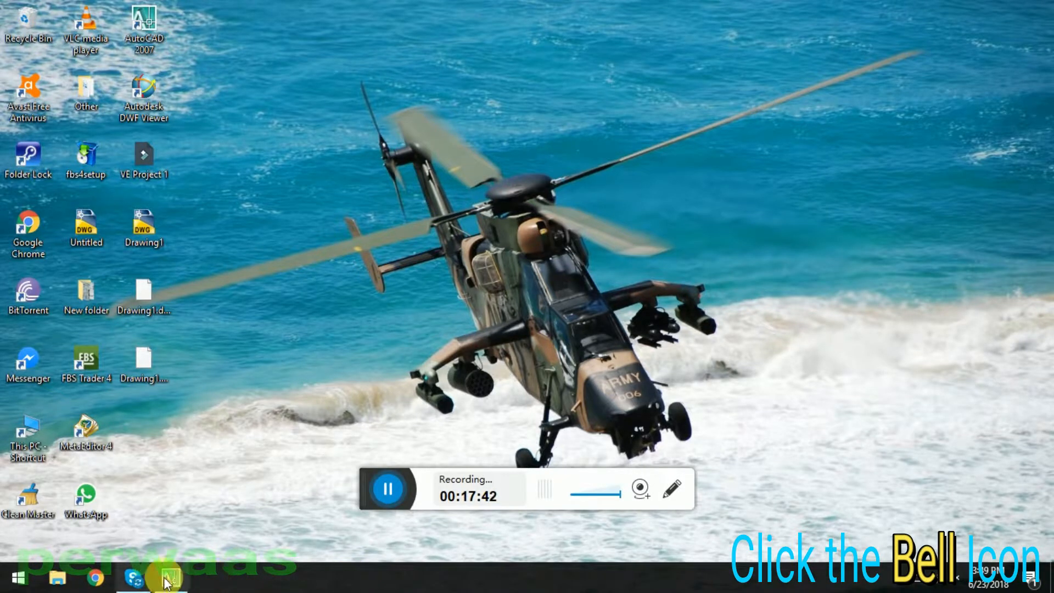
left_click(171, 578)
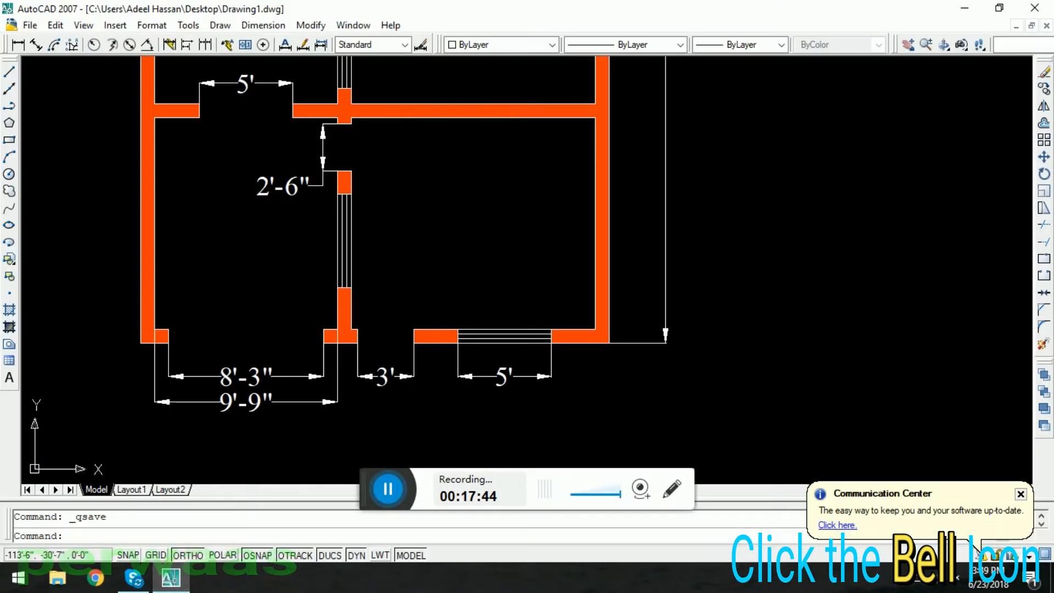
mouse_move(369, 483)
left_mouse_down()
mouse_move(409, 567)
mouse_move(443, 584)
left_mouse_up()
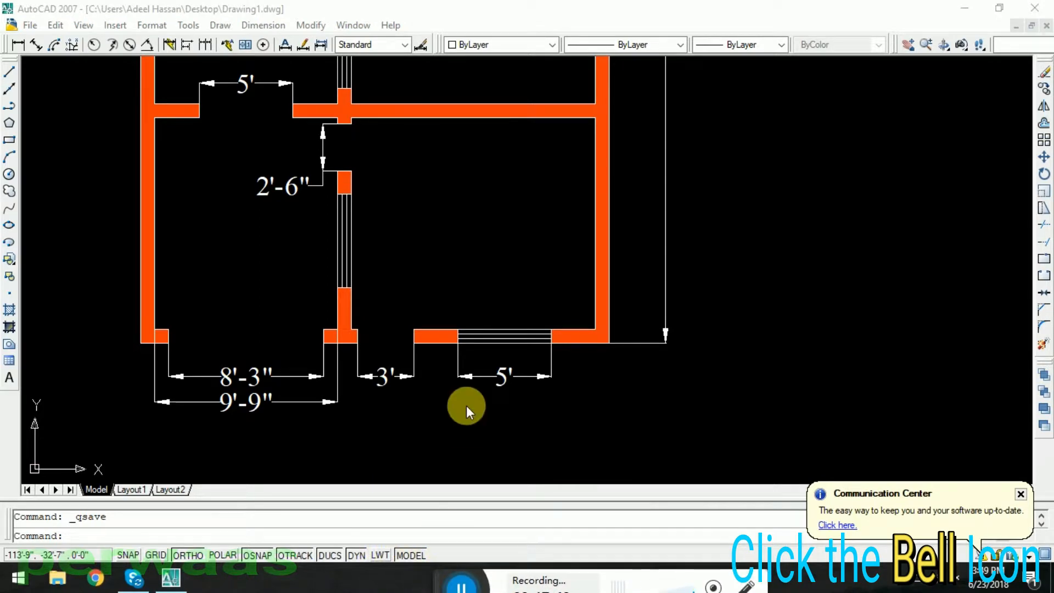
- Dimension the inner length of the long passage, placing the dimension line outside the left outer wall
scroll(551, 399, "down", 4)
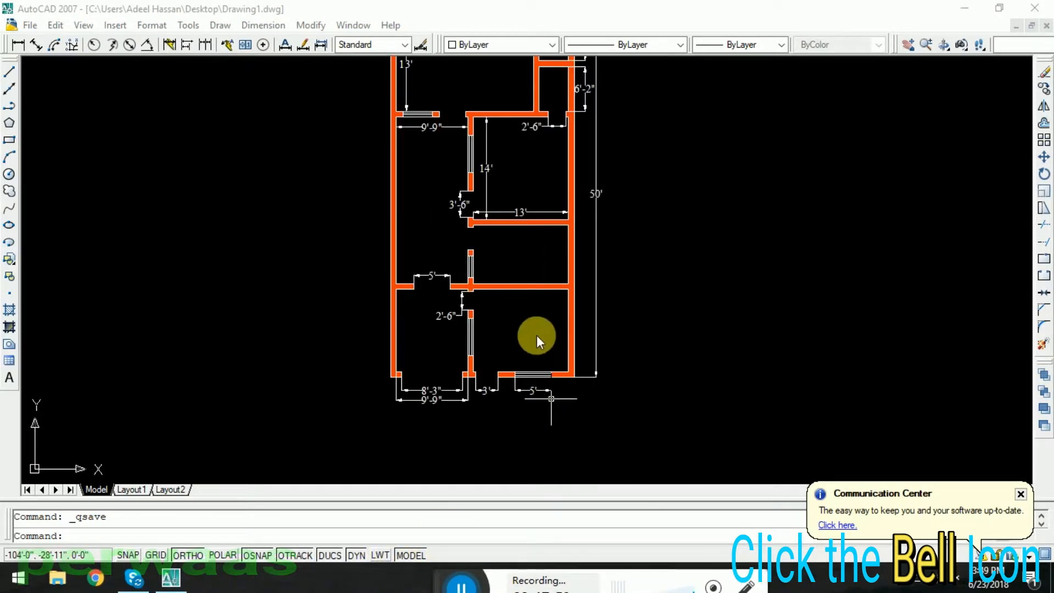
left_click(496, 334)
middle_click_drag(519, 330, 538, 392)
scroll(429, 267, "up", 1)
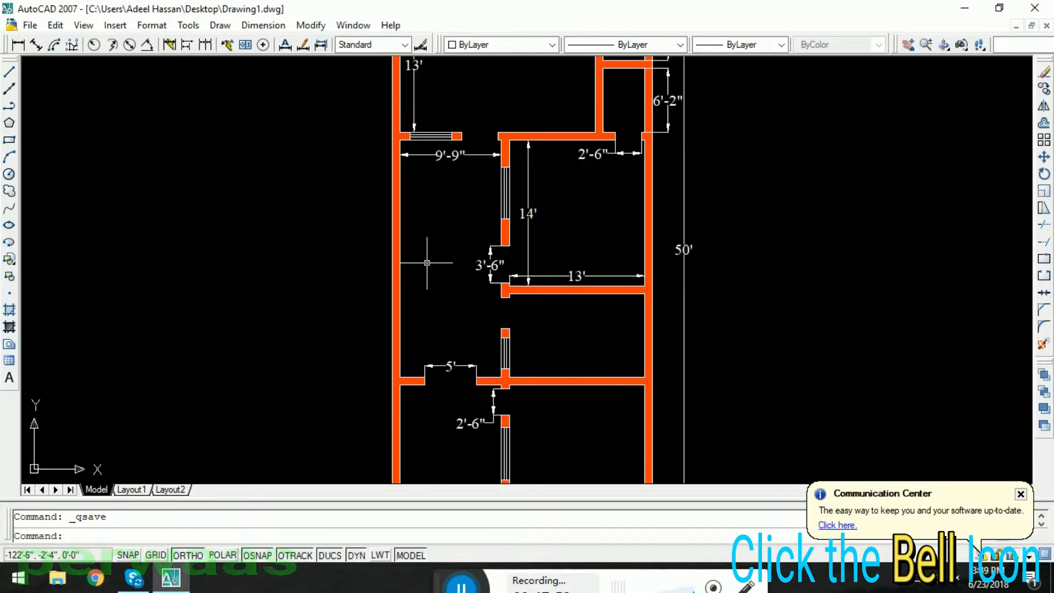
left_click(18, 45)
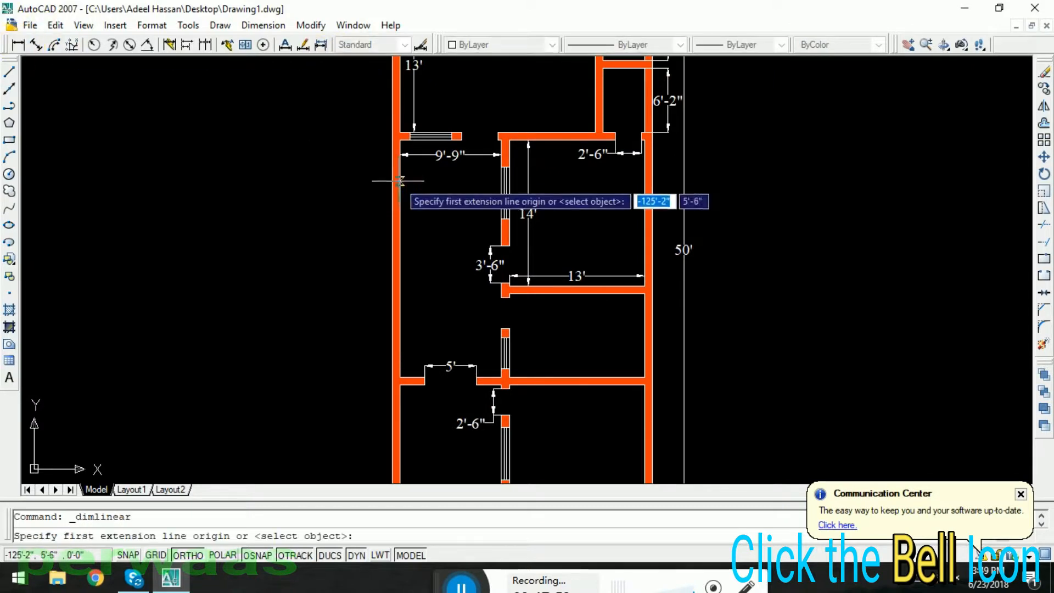
scroll(403, 172, "up", 1)
left_click(400, 156)
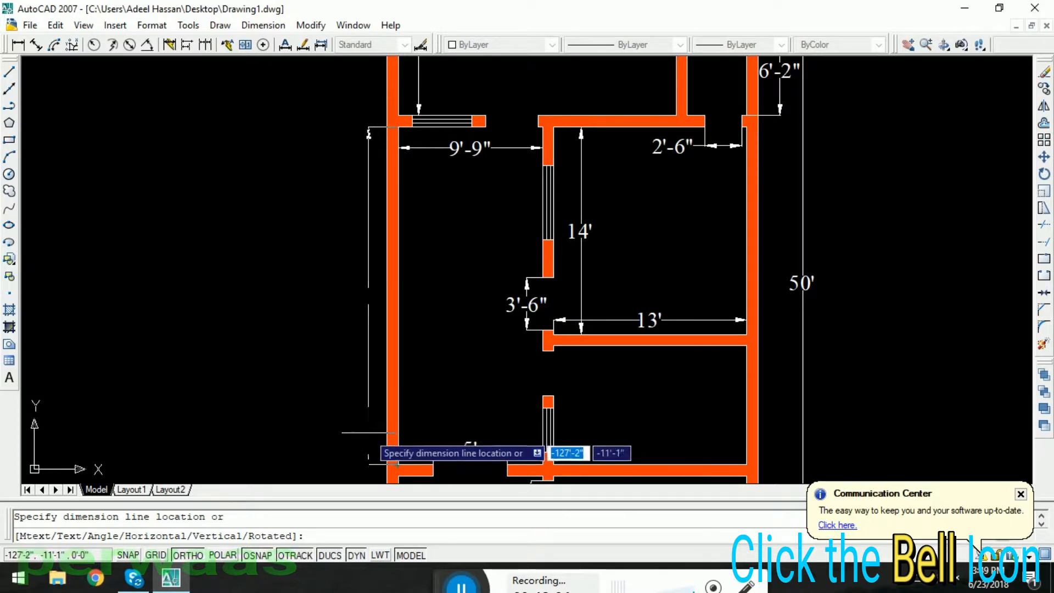
left_click(349, 450)
- Move the passage's width dimension line farther down from its upper wall
middle_click_drag(461, 138, 457, 217)
scroll(458, 216, "up", 3)
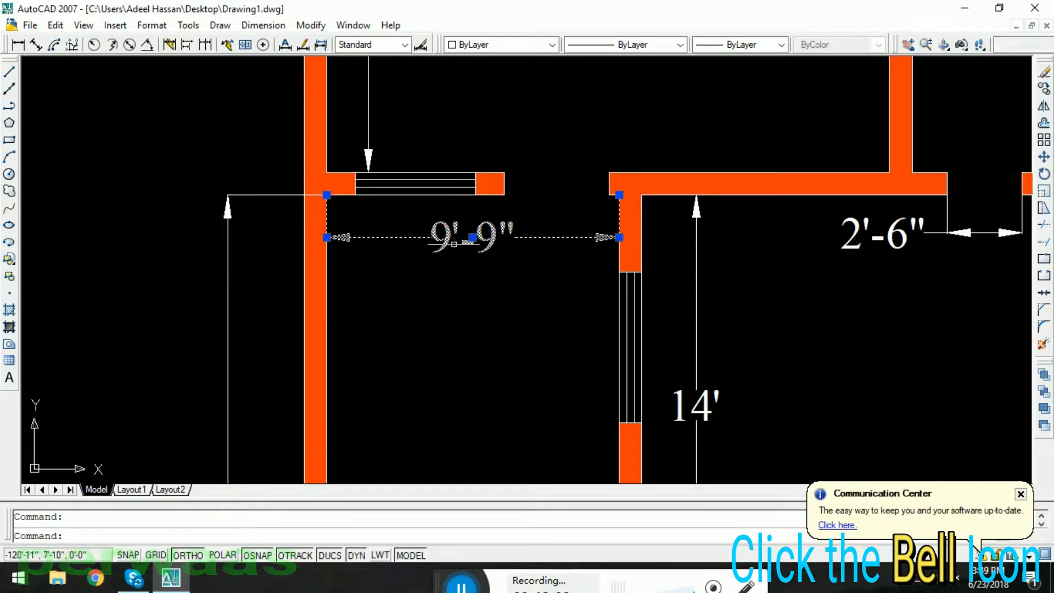
left_click(472, 238)
left_click(472, 272)
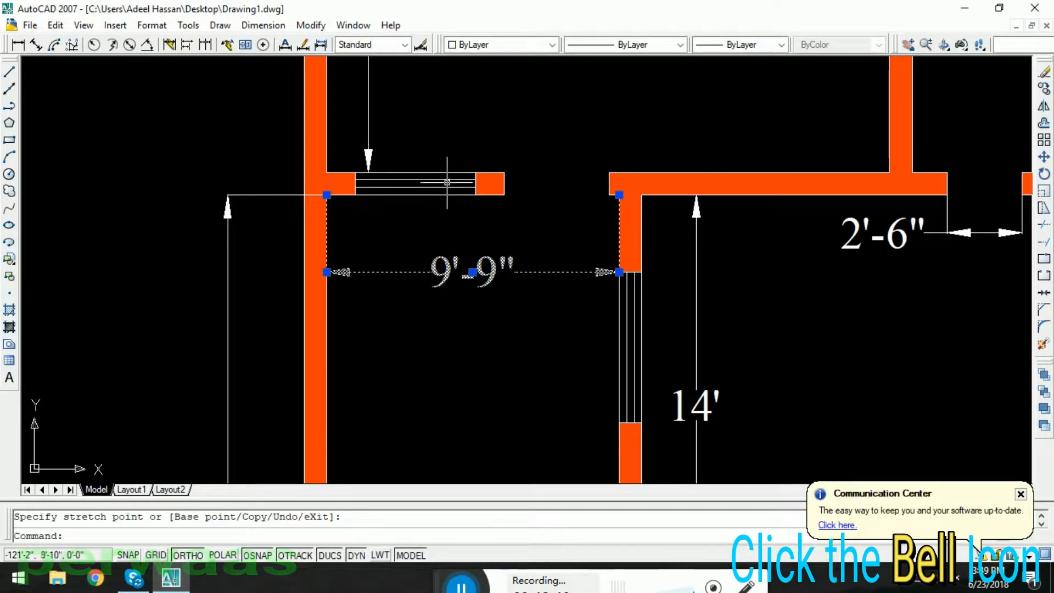
- Dimension the window in the wall at the upper end of the long passage, placing the dimension line just below the wall
left_click(18, 44)
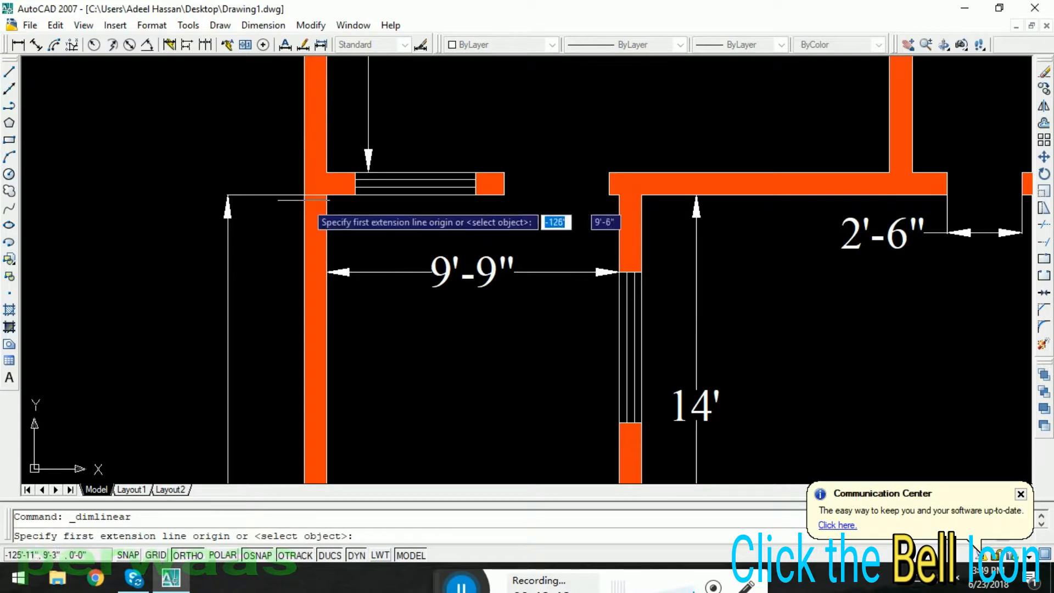
left_click(475, 194)
left_click(473, 218)
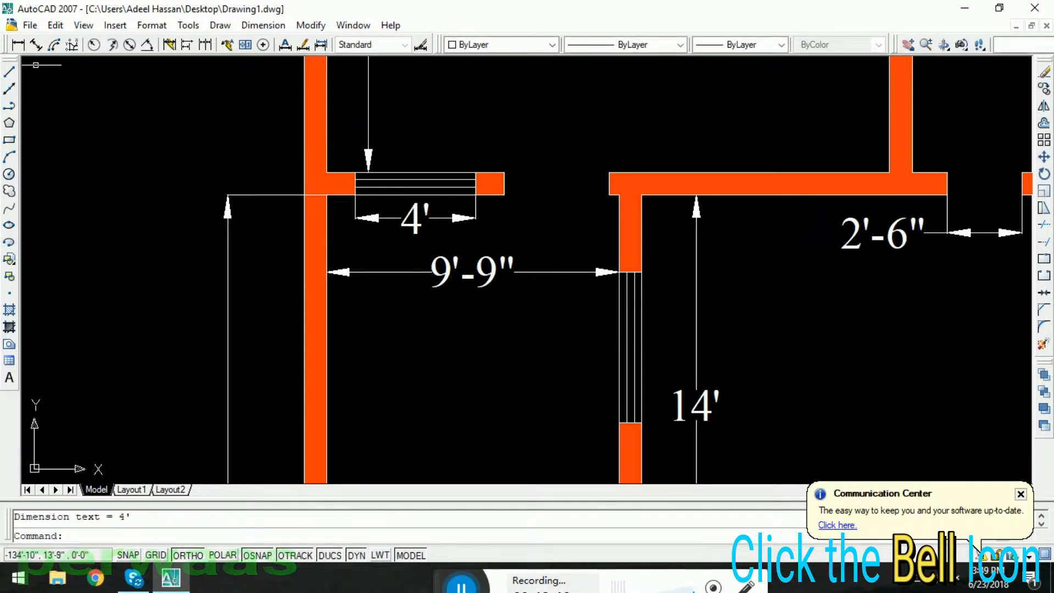
- Dimension the door opening beside the window in the passage's upper wall, then move its dimension line above the wall
left_click(17, 49)
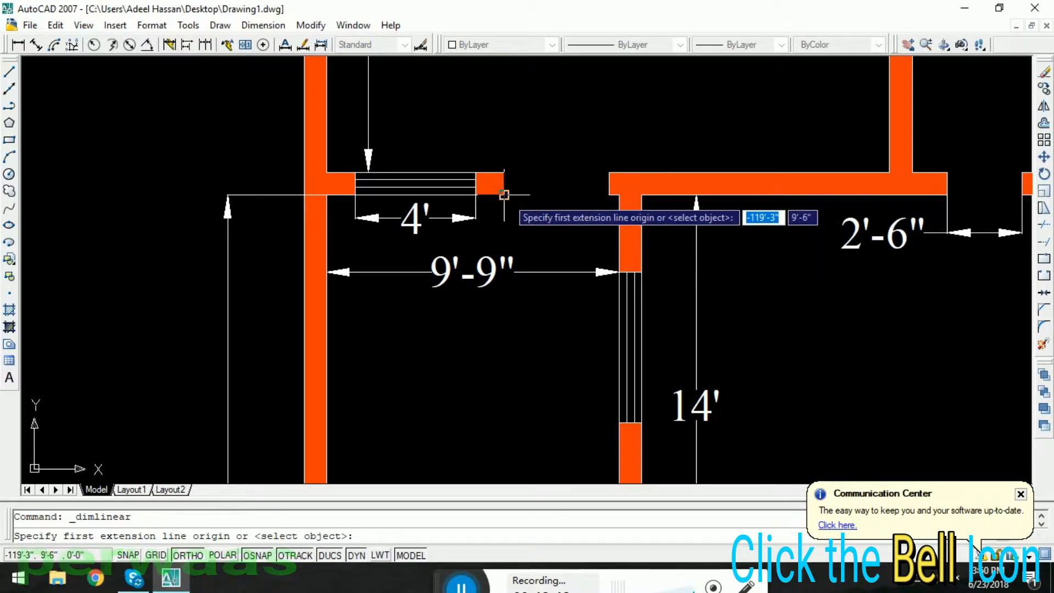
left_click(504, 194)
left_click(609, 196)
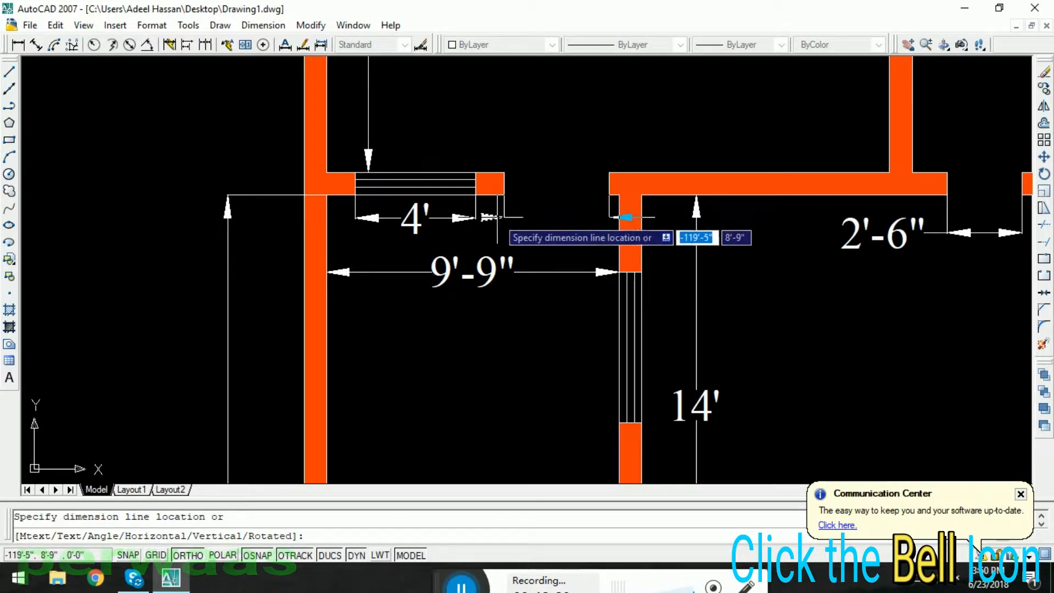
left_click(476, 218)
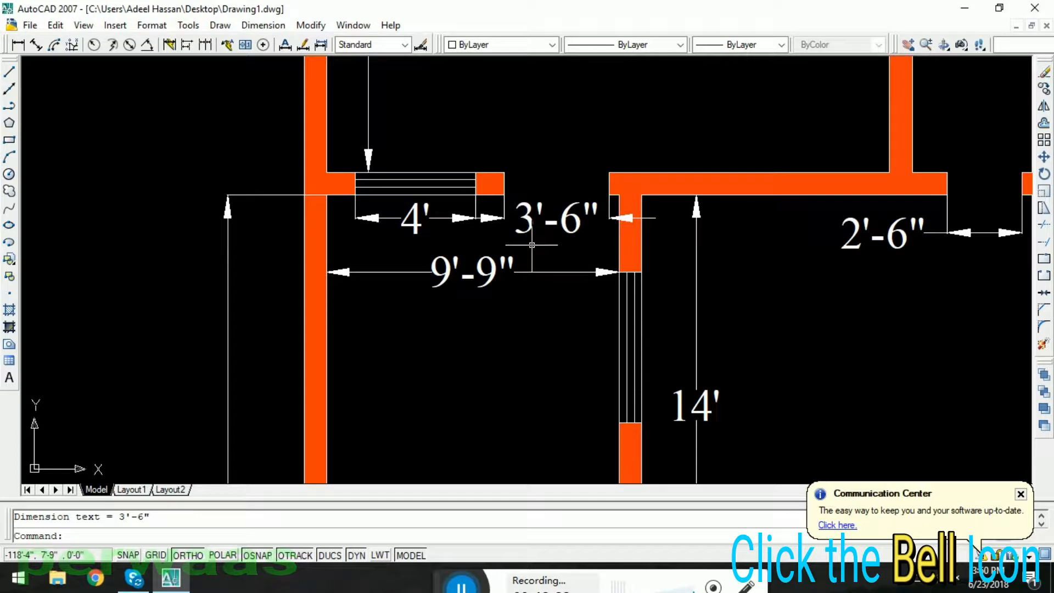
left_click(504, 218)
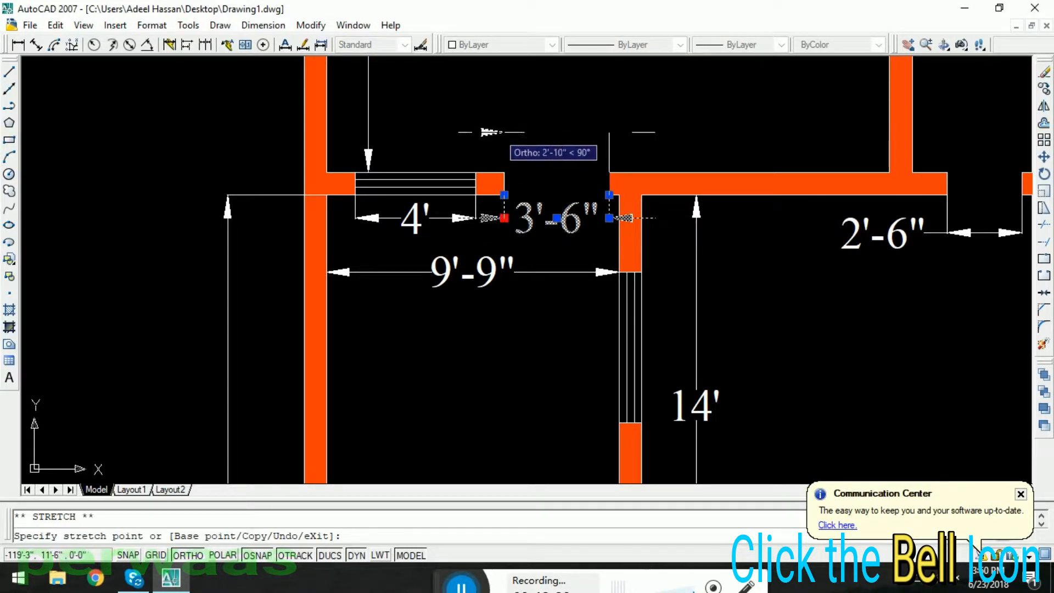
left_click(504, 133)
- Dimension the door opening between the large upper room and the small top-right room, placing the dimension line inside the large room
scroll(531, 233, "down", 4)
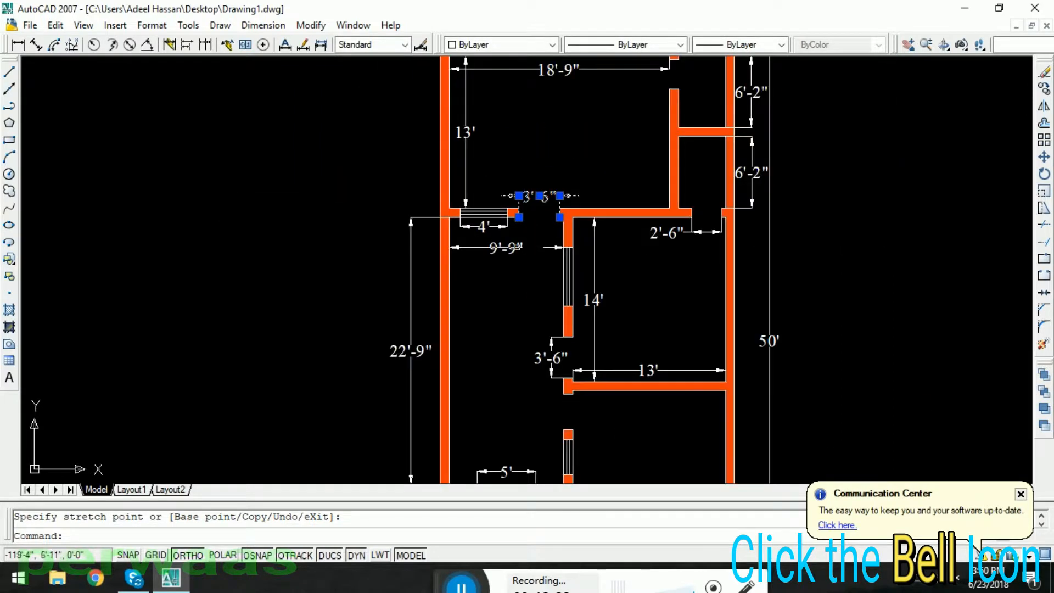
middle_click_drag(523, 285, 369, 290)
mouse_move(478, 287)
middle_mouse_down()
mouse_move(473, 356)
mouse_move(496, 280)
middle_mouse_up()
scroll(496, 280, "down", 1)
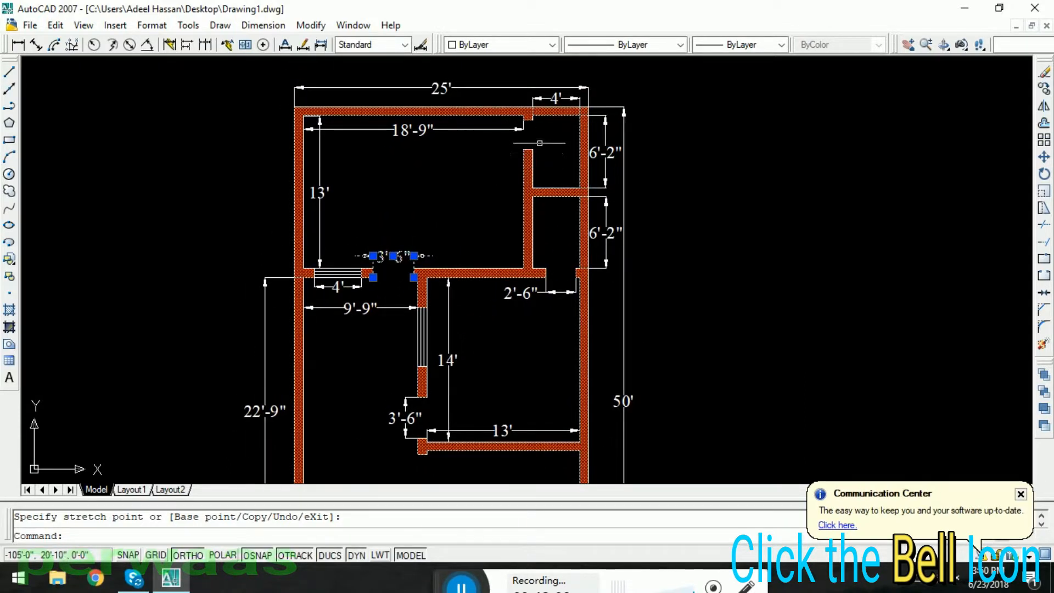
scroll(540, 138, "up", 3)
left_click(17, 47)
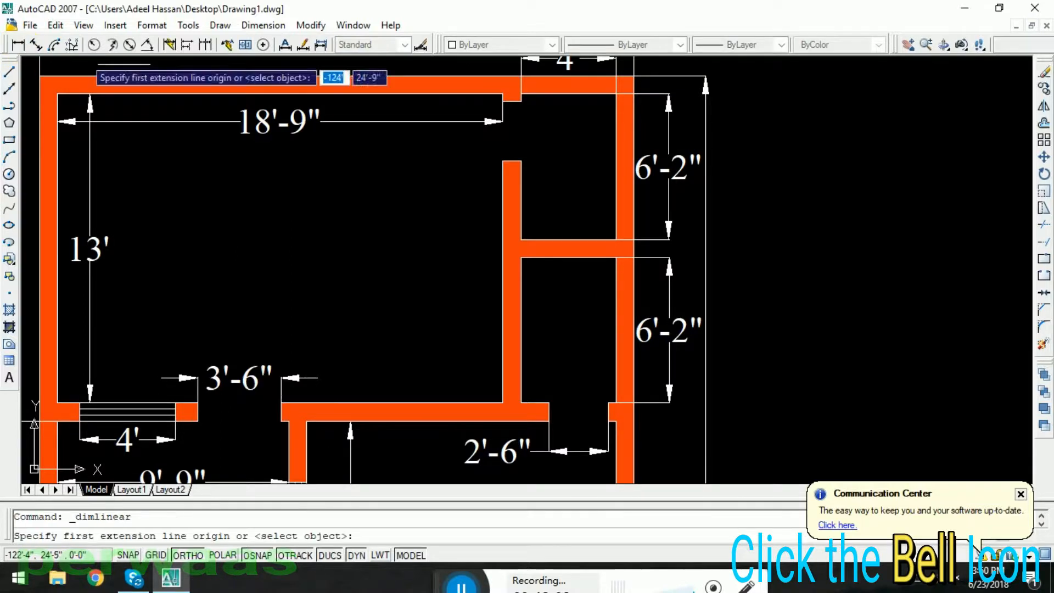
left_click(521, 101)
left_click(521, 160)
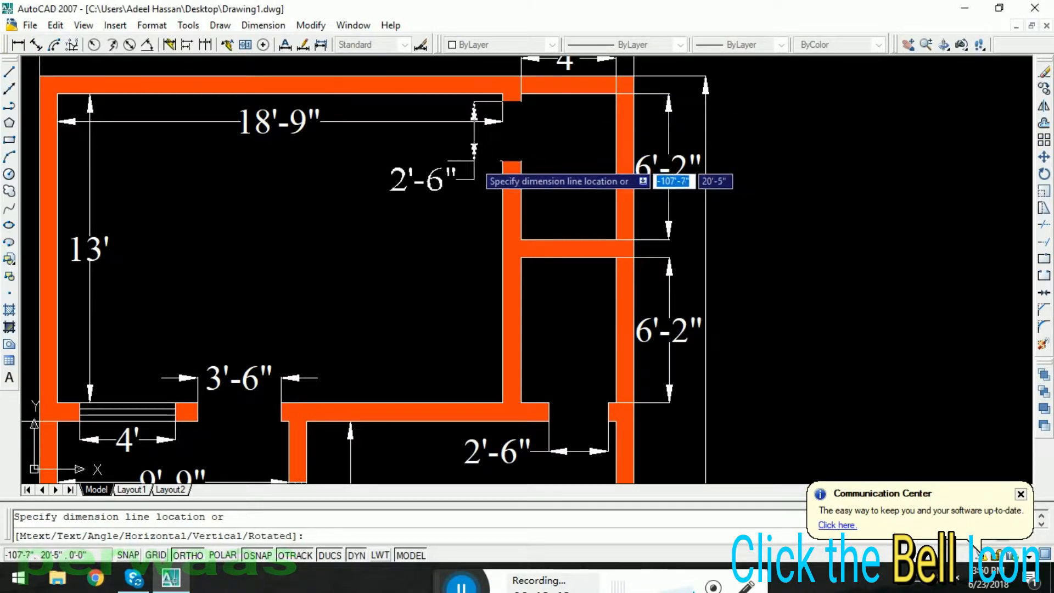
left_click(465, 148)
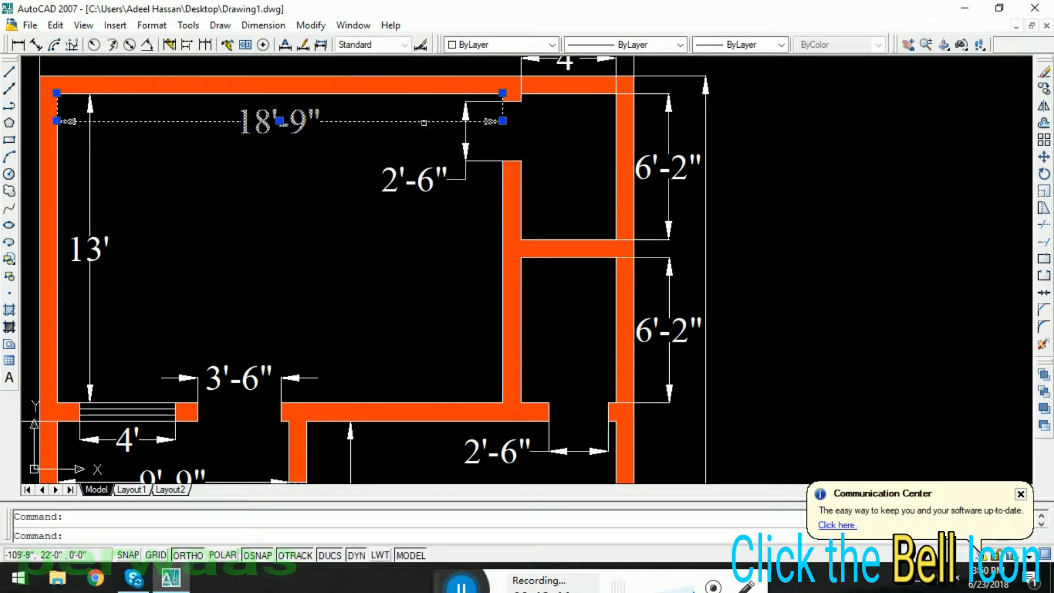
left_click(503, 121)
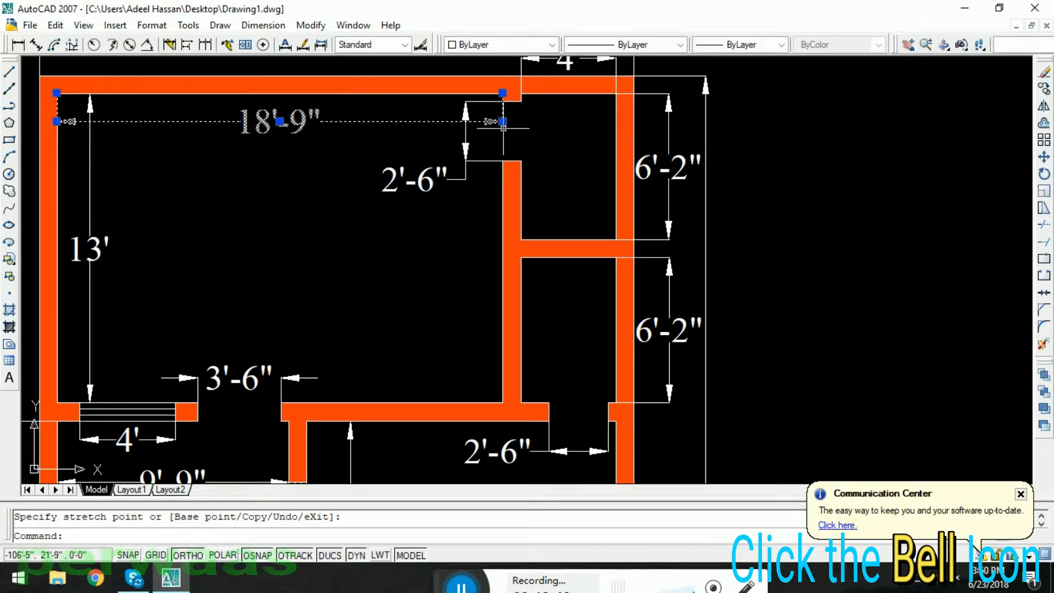
scroll(503, 121, "up", 3)
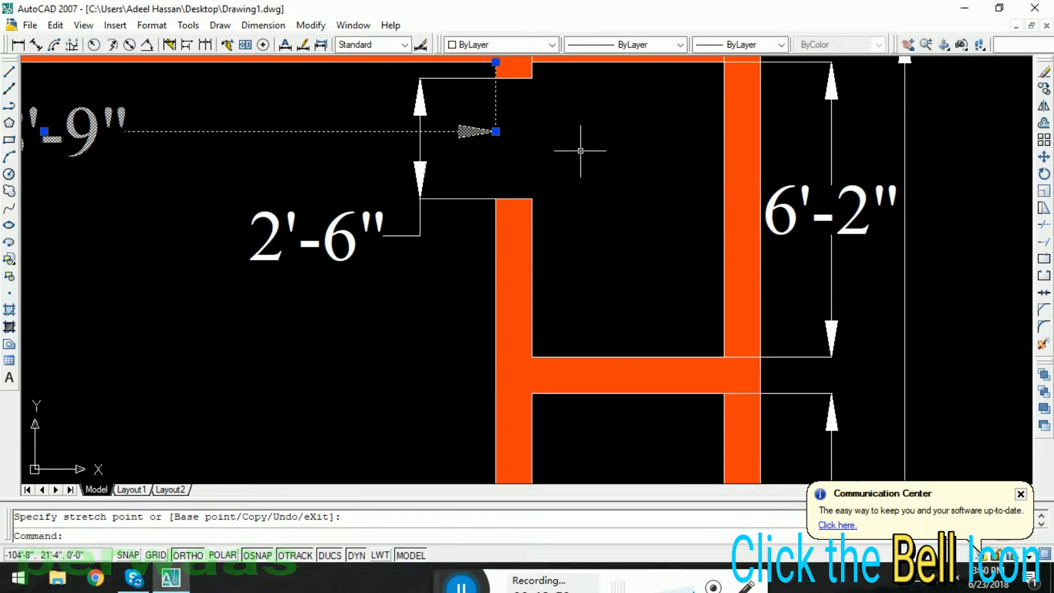
- Dimension the middle right room's door opening onto the passage, aligning it with the 3'-6" door dimension above
scroll(580, 150, "down", 5)
middle_click_drag(533, 199, 476, 194)
scroll(534, 203, "down", 2)
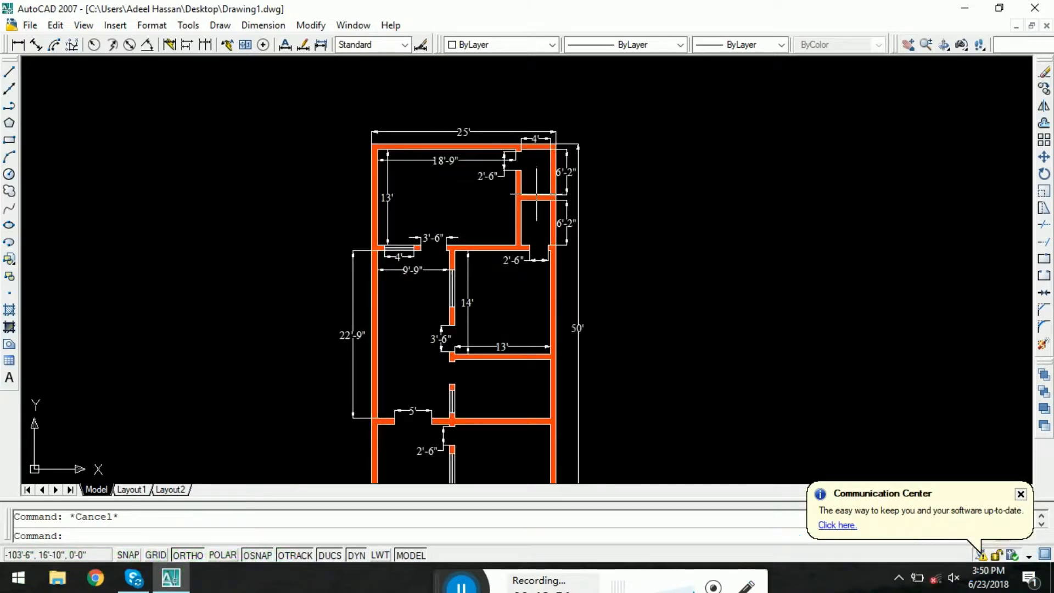
middle_click_drag(527, 292, 520, 144)
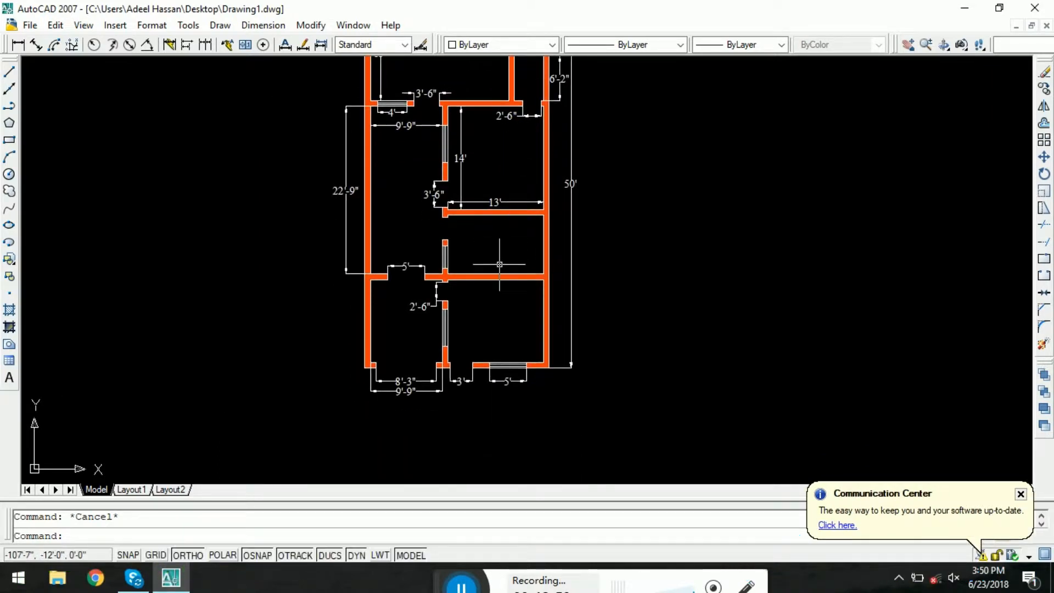
middle_click_drag(505, 258, 504, 195)
scroll(459, 157, "up", 6)
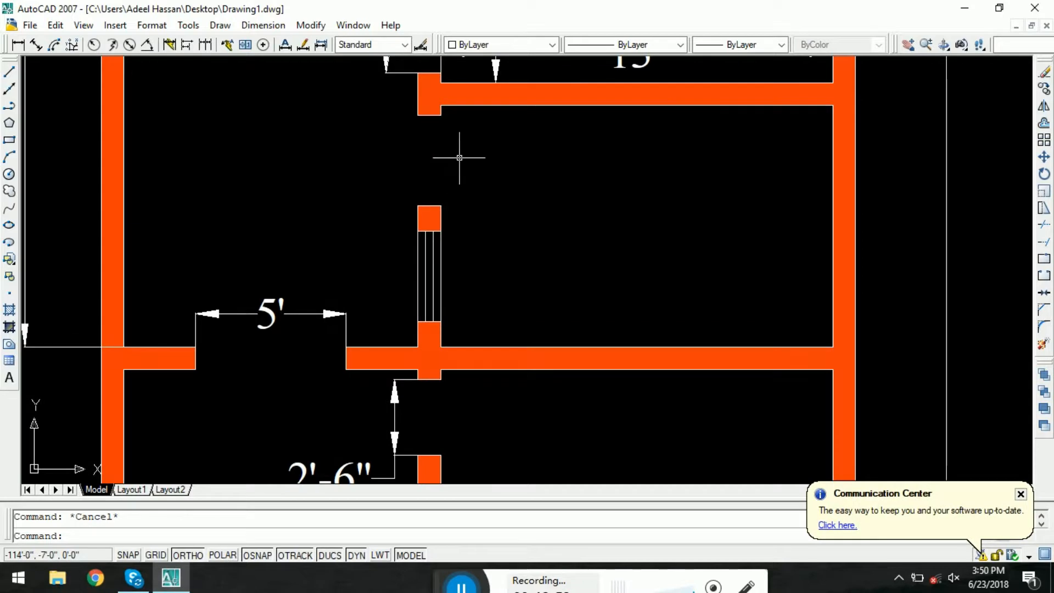
left_click(18, 49)
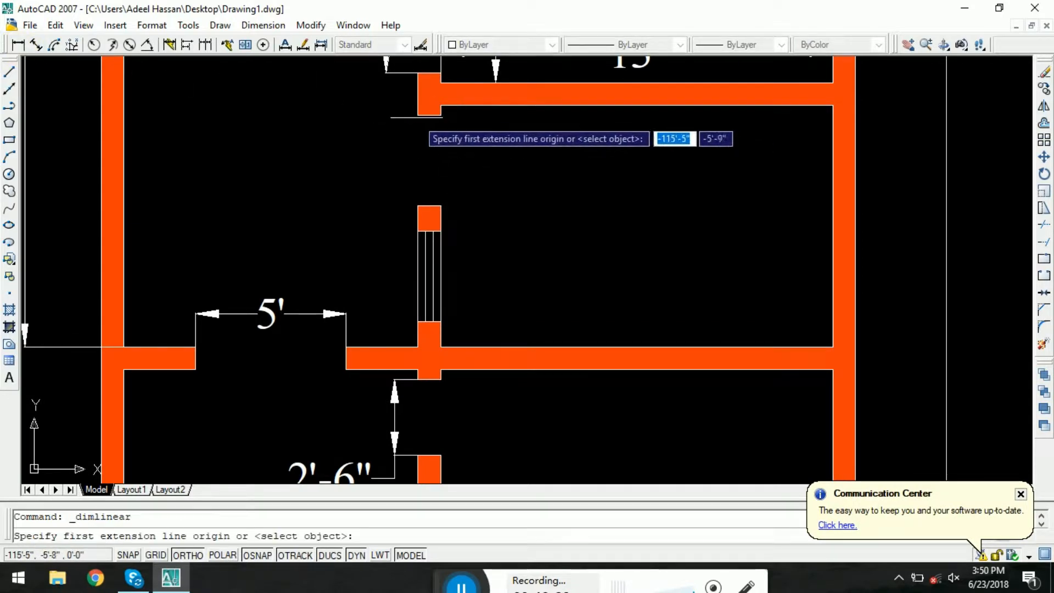
left_click(431, 116)
left_click(417, 207)
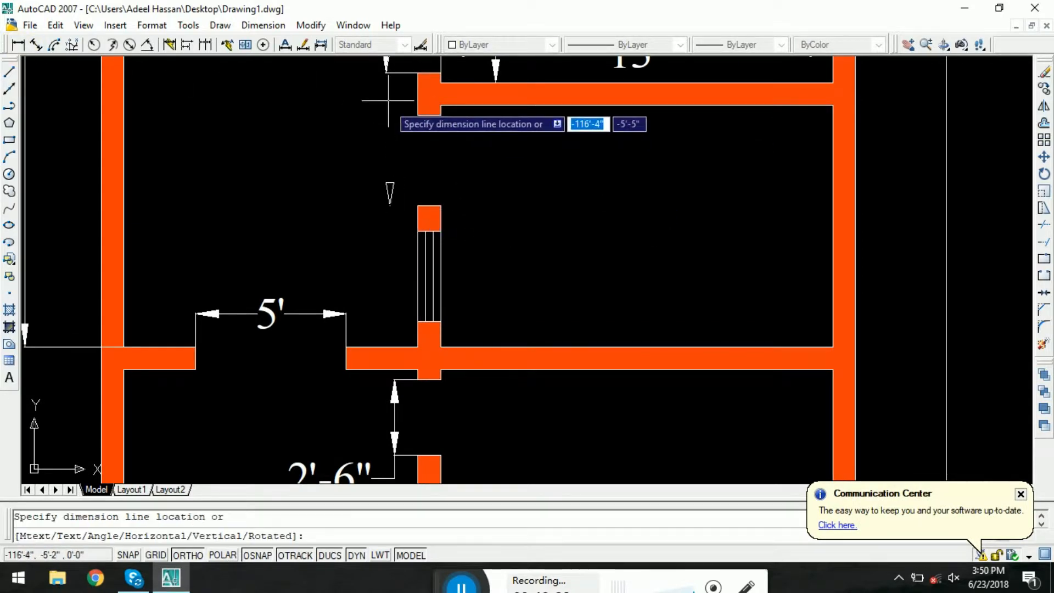
left_click(386, 71)
- Dimension the window between the middle right room and the passage, aligning it with the door opening dimension above it
scroll(435, 130, "down", 4)
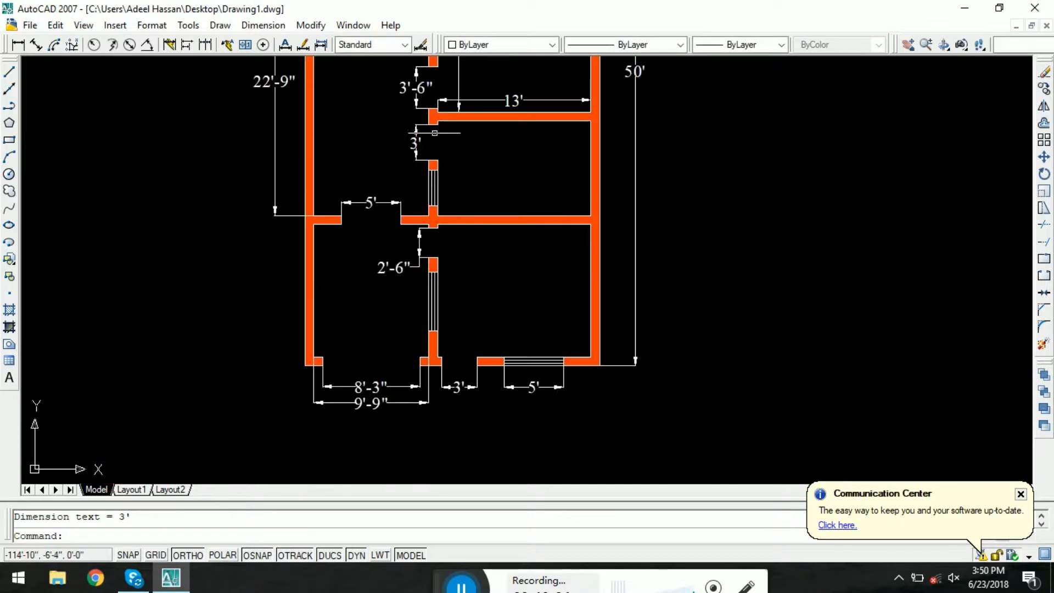
middle_click_drag(471, 235, 466, 183)
scroll(420, 116, "up", 3)
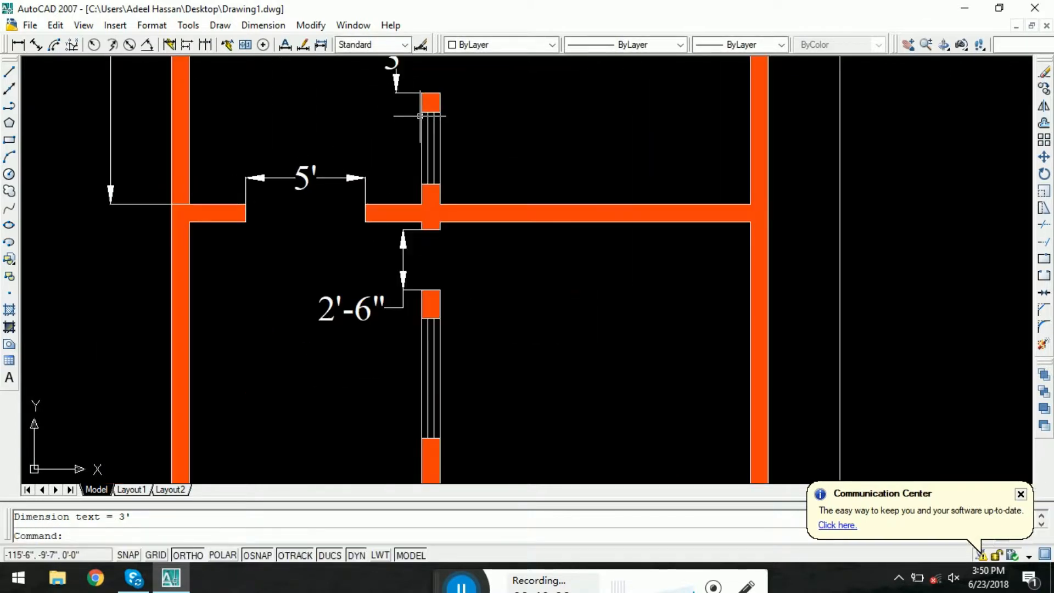
left_click(33, 45)
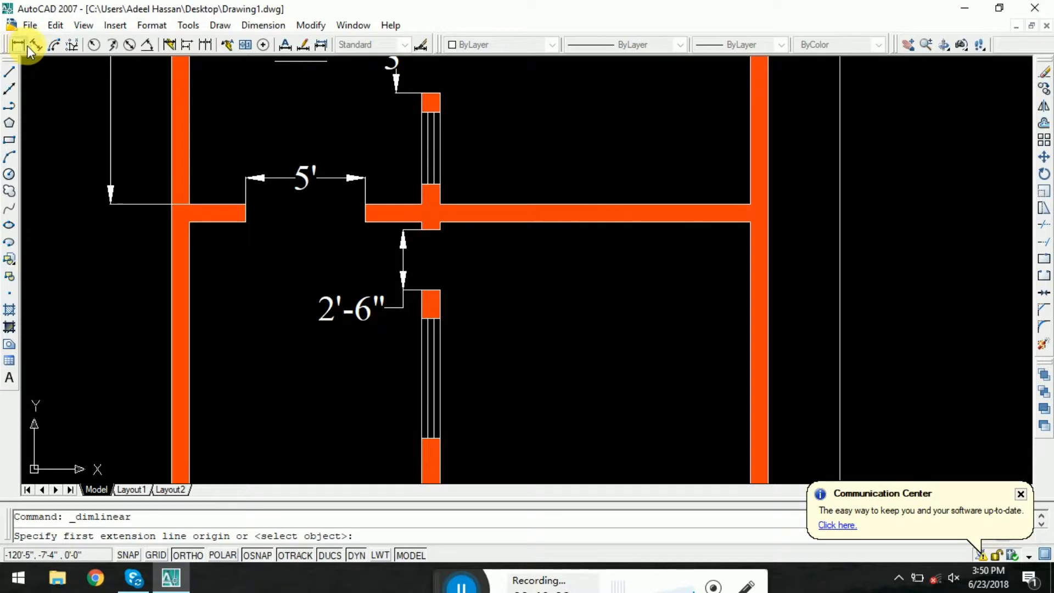
left_click(429, 185)
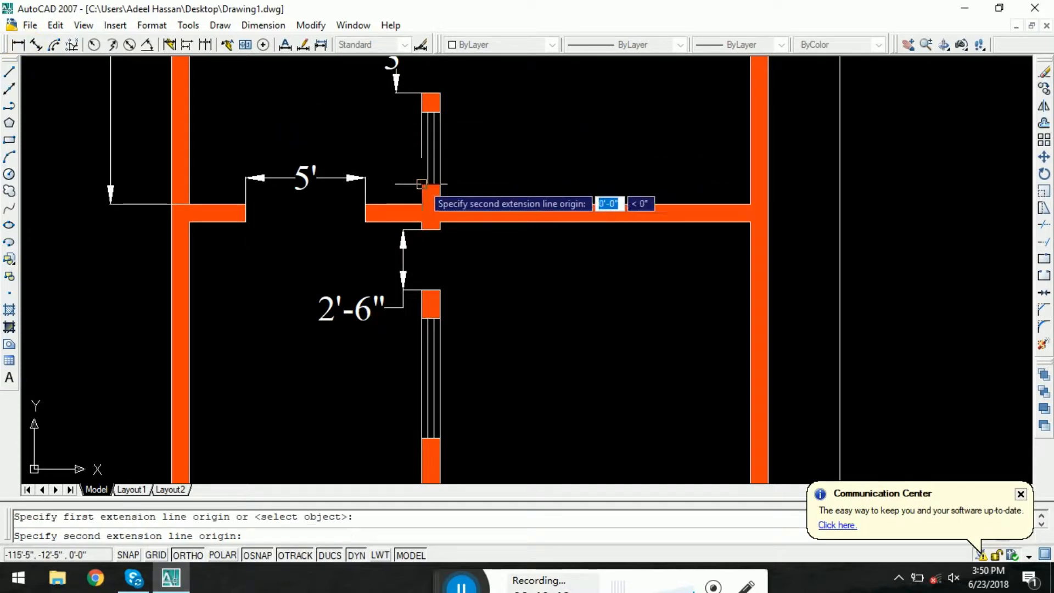
left_click(421, 112)
left_click(396, 94)
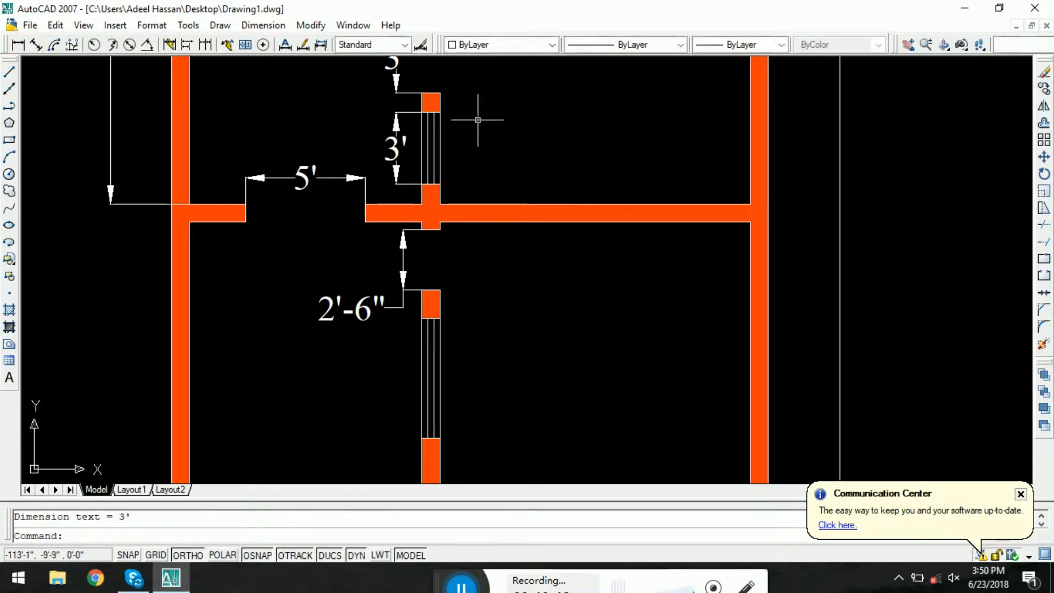
- Dimension the window in the bottom-right room's inner wall, aligning it with the 2'-6" door opening dimension above it
scroll(494, 132, "down", 2)
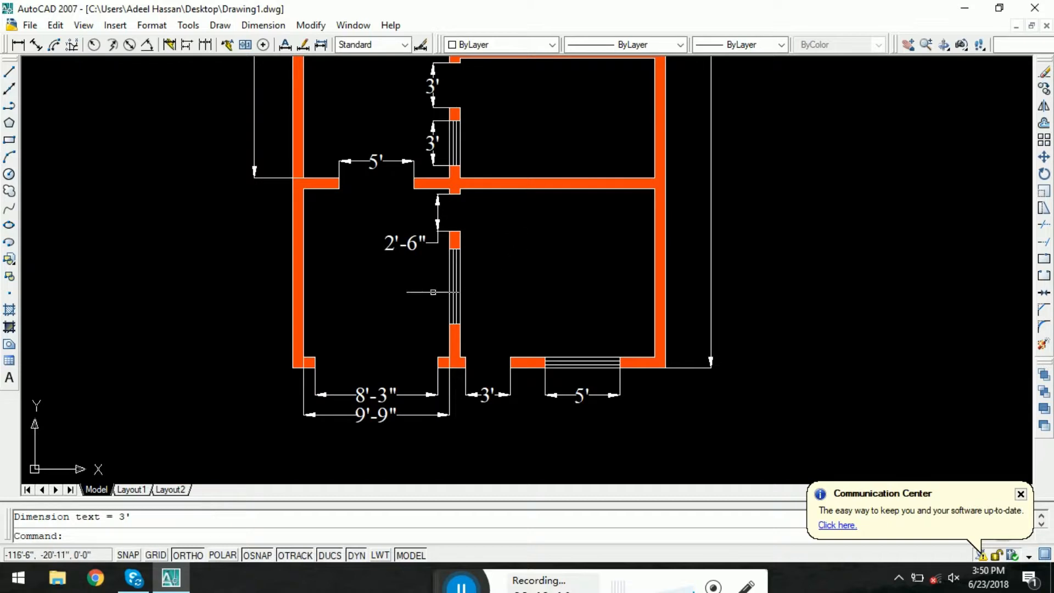
middle_click_drag(419, 278, 395, 203)
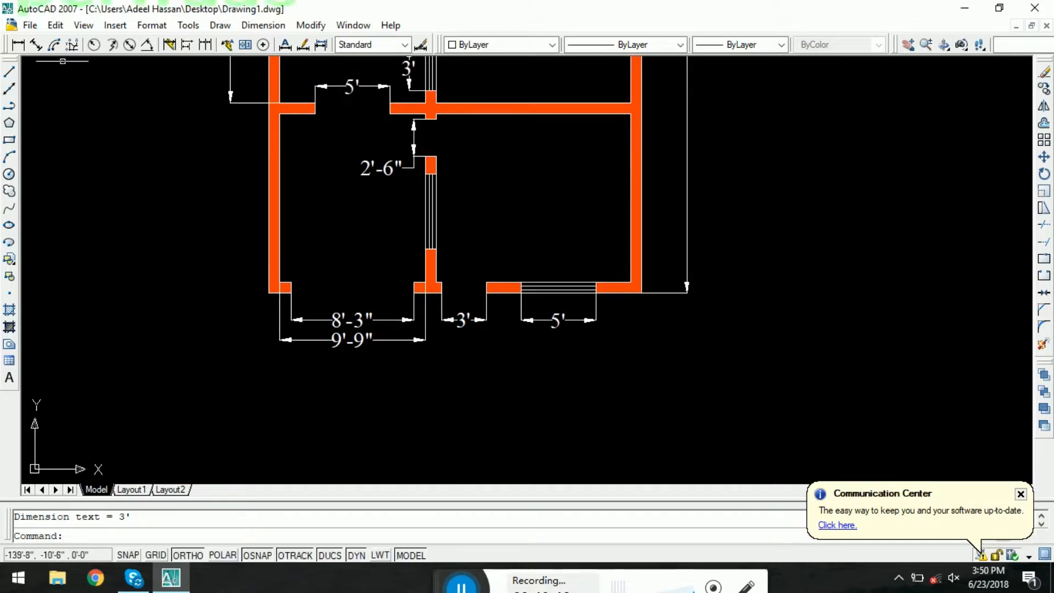
left_click(26, 50)
scroll(371, 209, "up", 2)
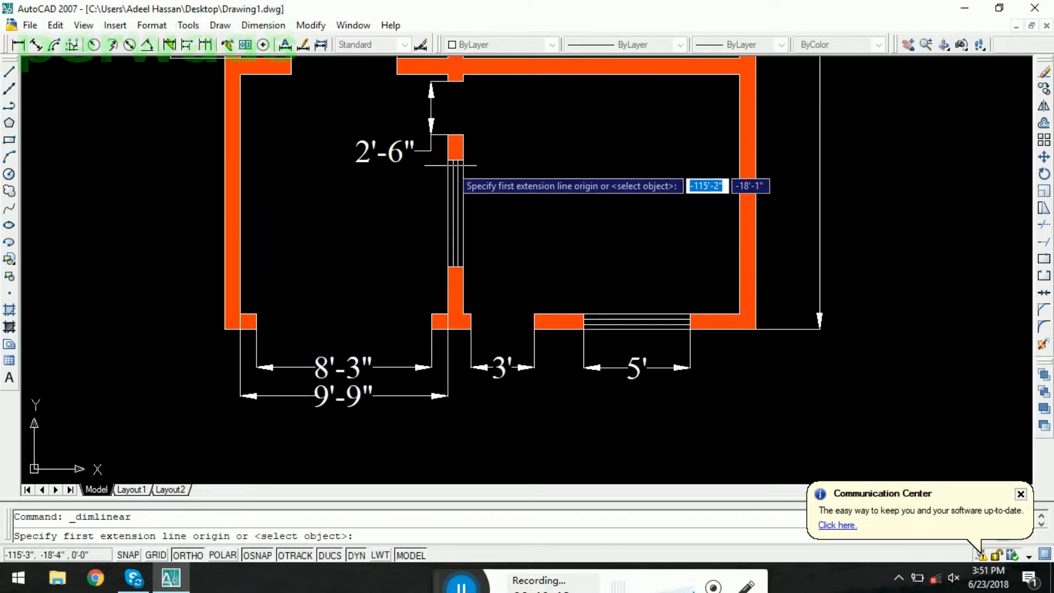
left_click(456, 160)
left_click(456, 266)
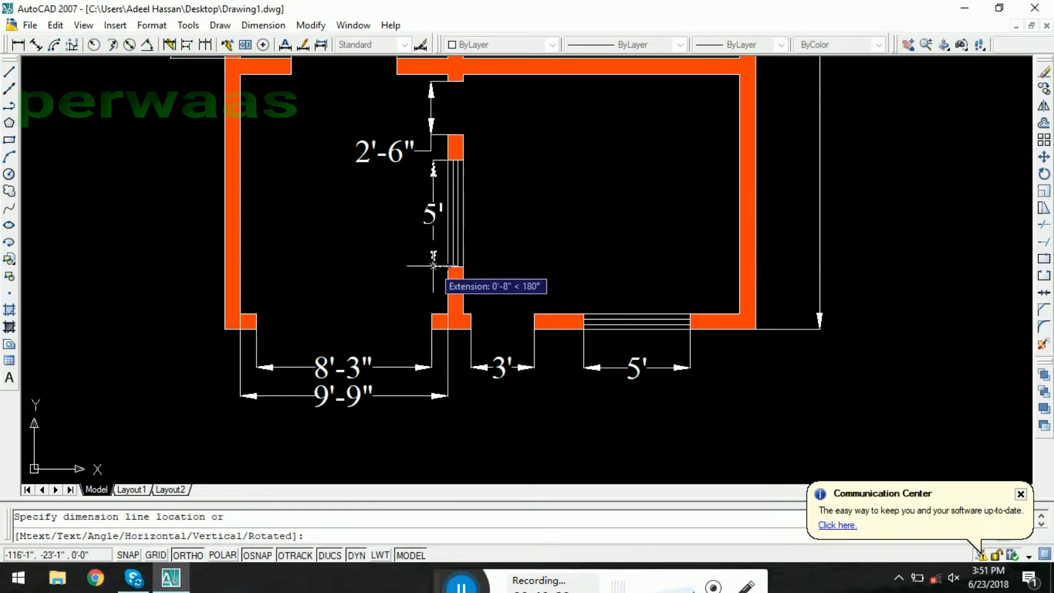
left_click(431, 171)
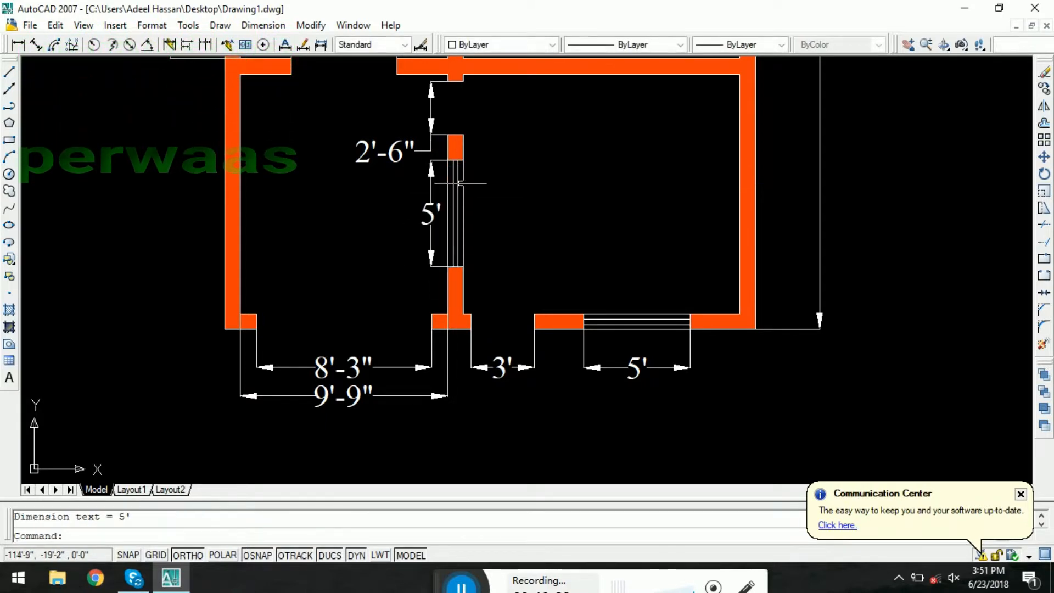
- Dimension the inner width of the bottom-right room below the lower outer wall, aligned with the neighbouring 9'-9" dimension
scroll(521, 184, "down", 2)
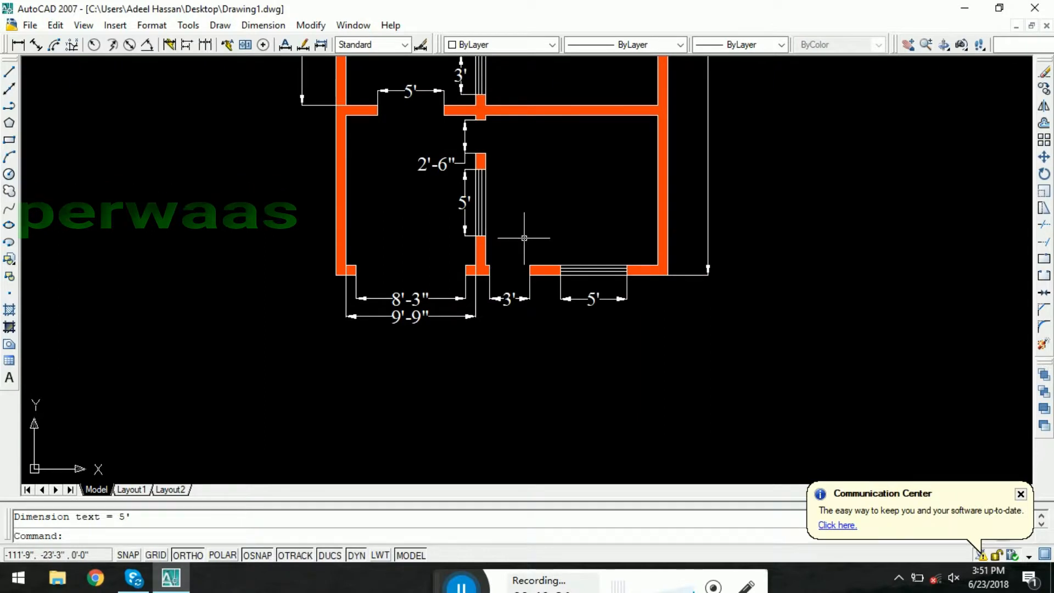
middle_click_drag(557, 229, 414, 242)
right_click(416, 237)
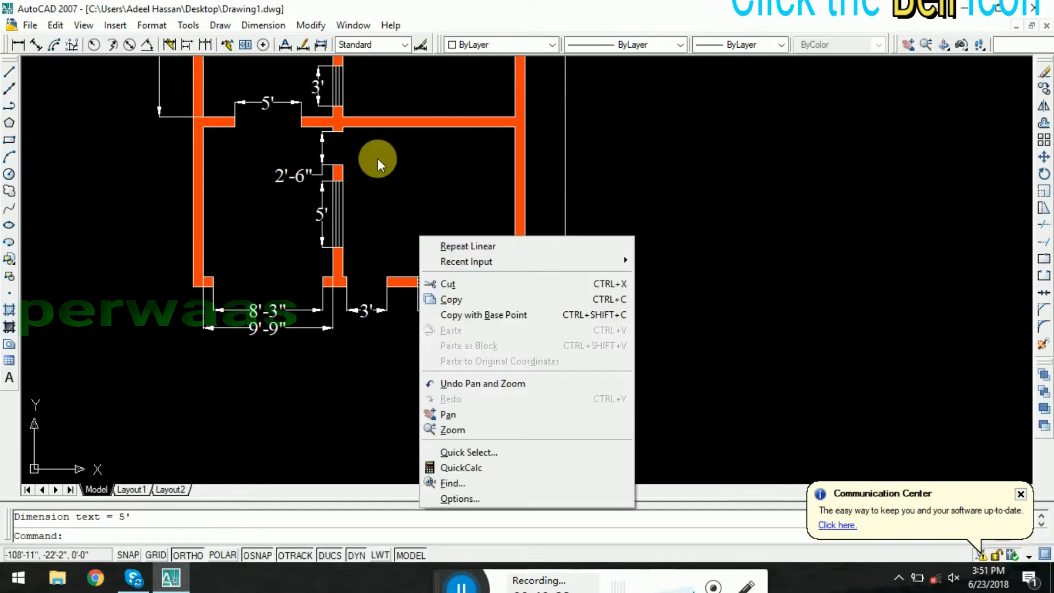
left_click(404, 173)
left_click(317, 138)
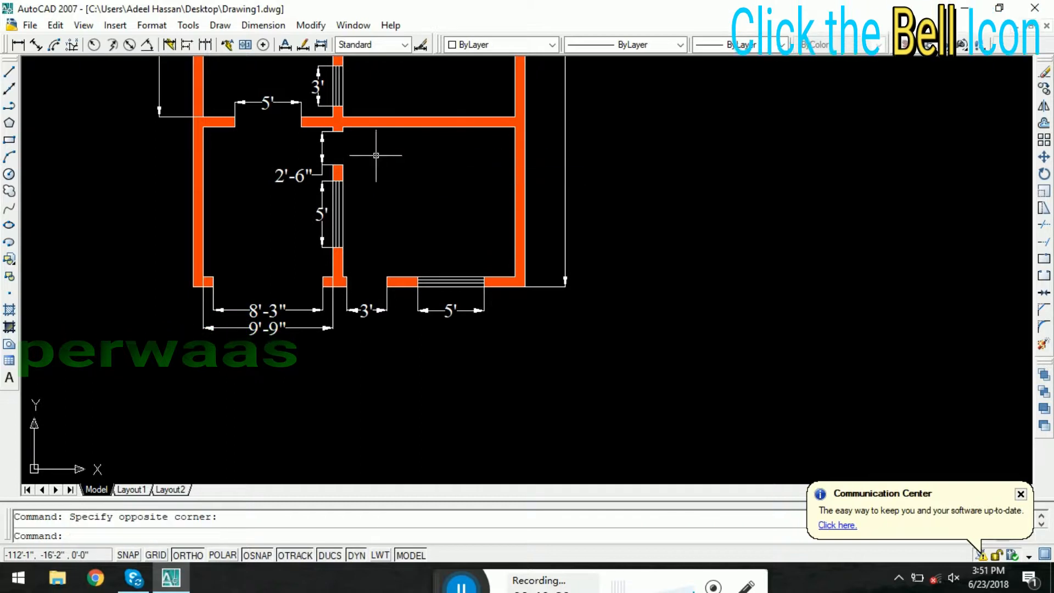
left_click(18, 45)
scroll(433, 208, "up", 2)
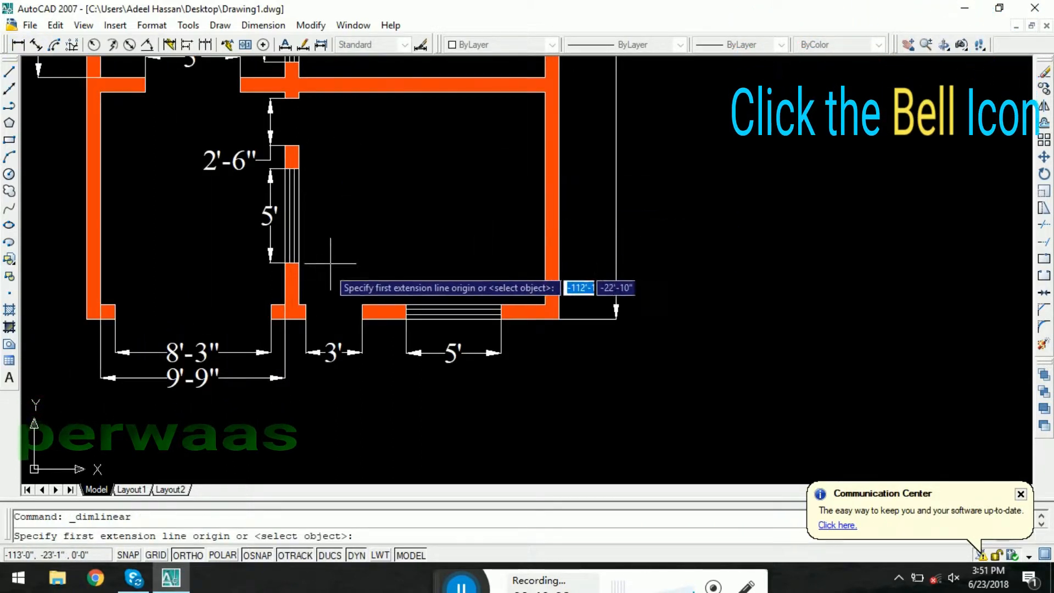
left_click(298, 304)
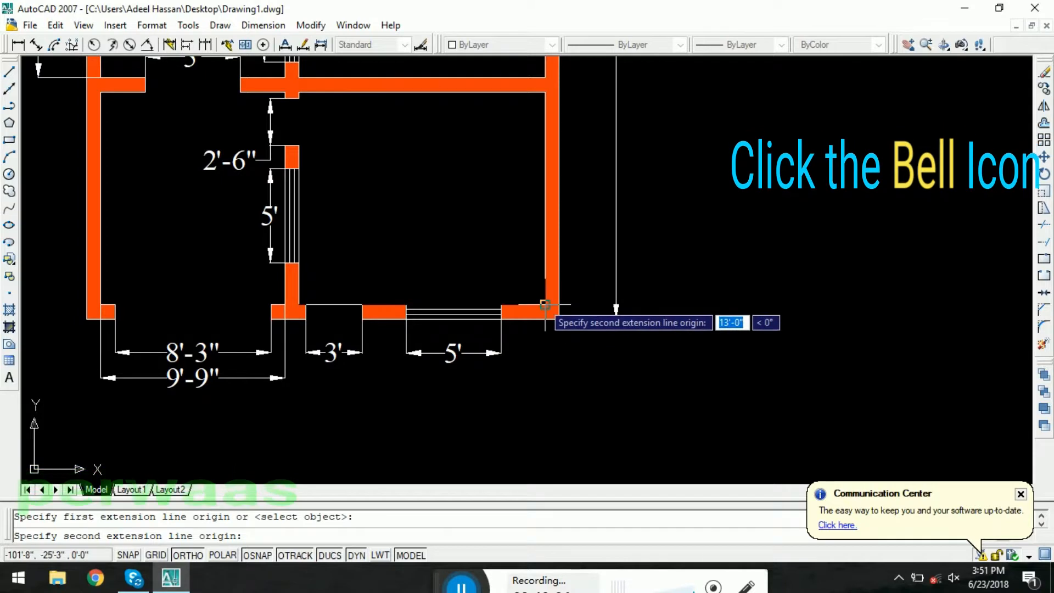
left_click(545, 305)
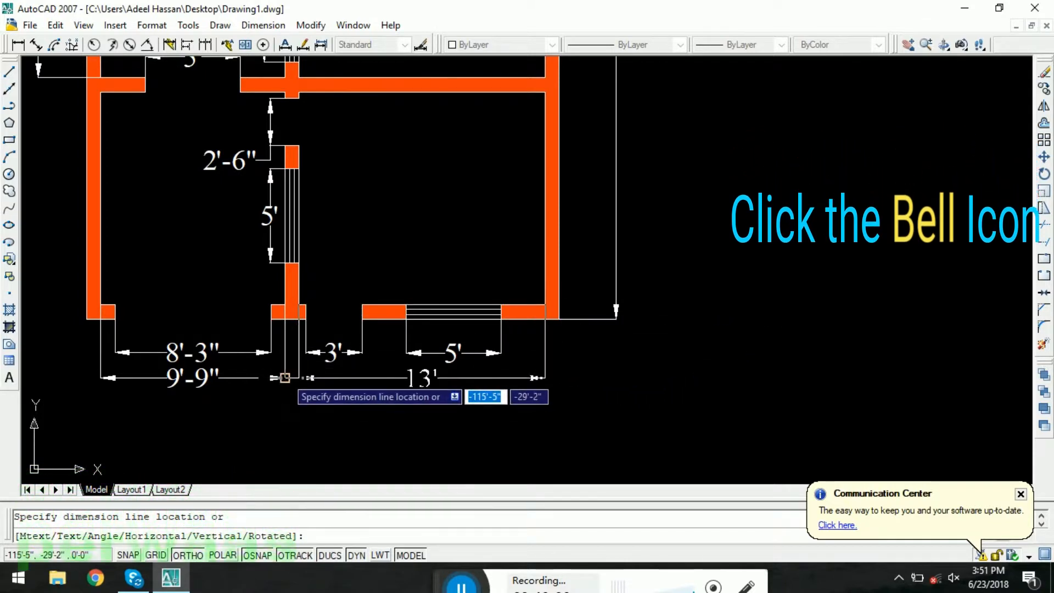
left_click(293, 377)
middle_click_drag(454, 256, 412, 299)
right_click(411, 301)
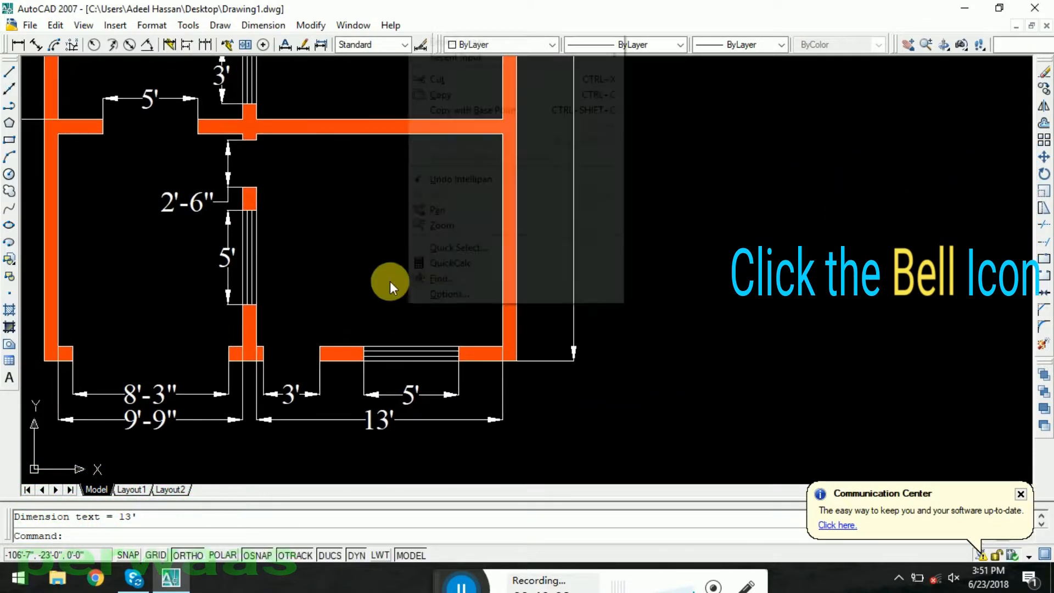
- Dimension the inner length of the bottom-right room vertically, placing the dimension inside the room near its outer side wall
left_click(21, 42)
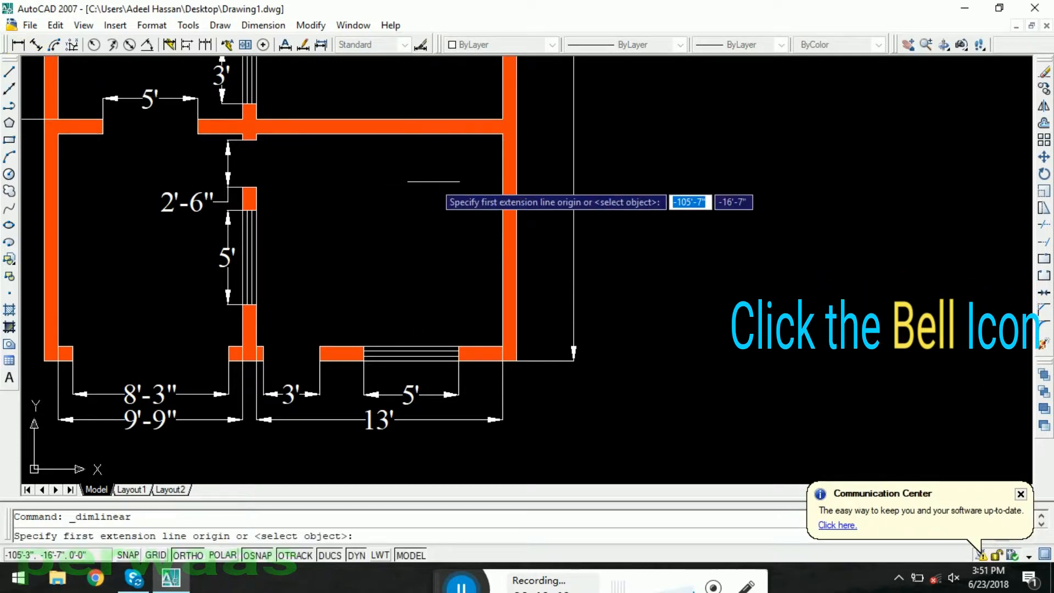
left_click(501, 146)
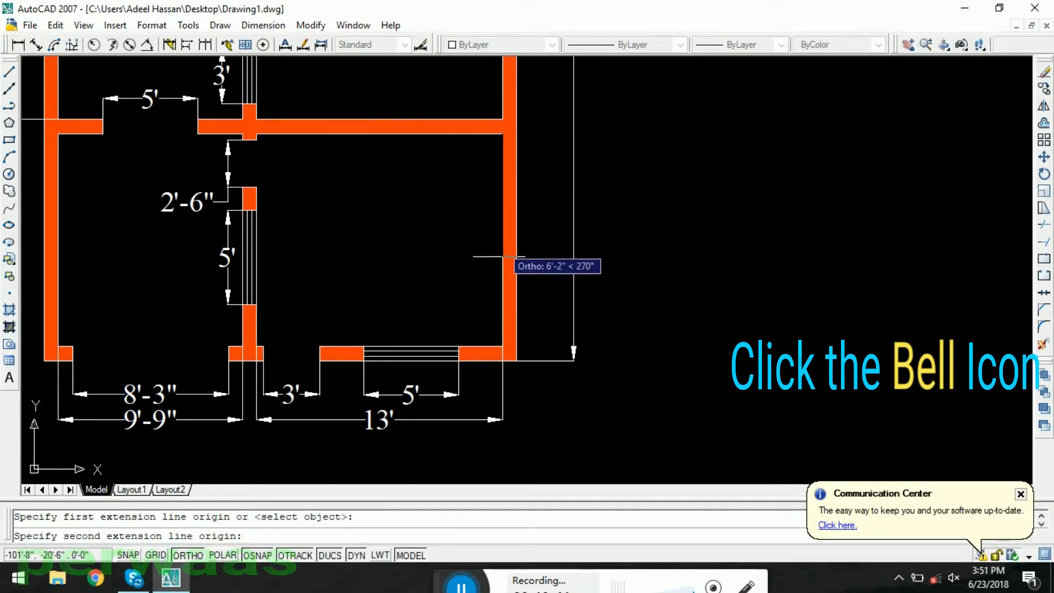
left_click(501, 347)
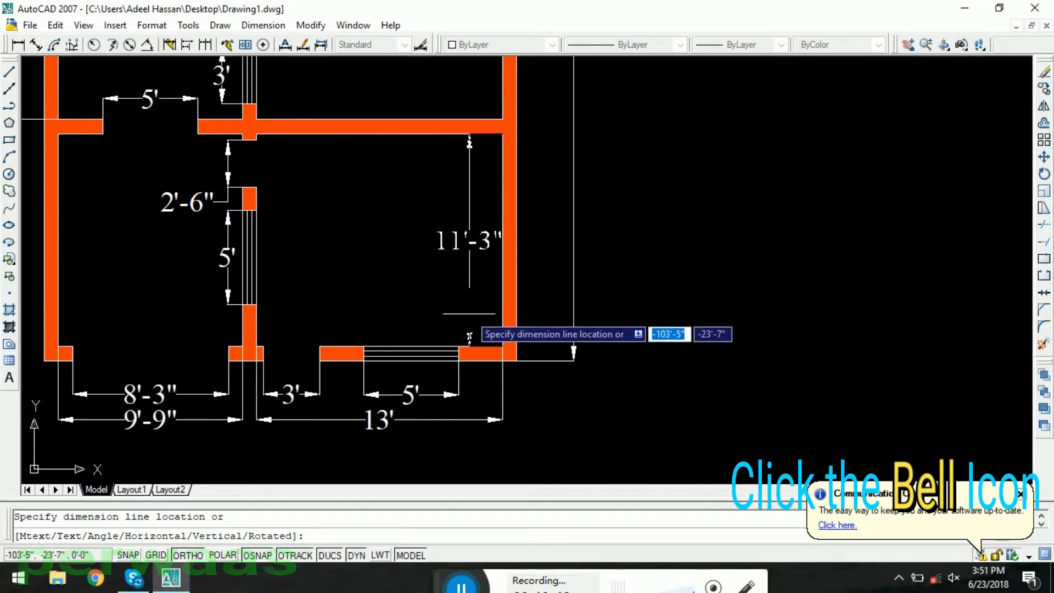
left_click(469, 312)
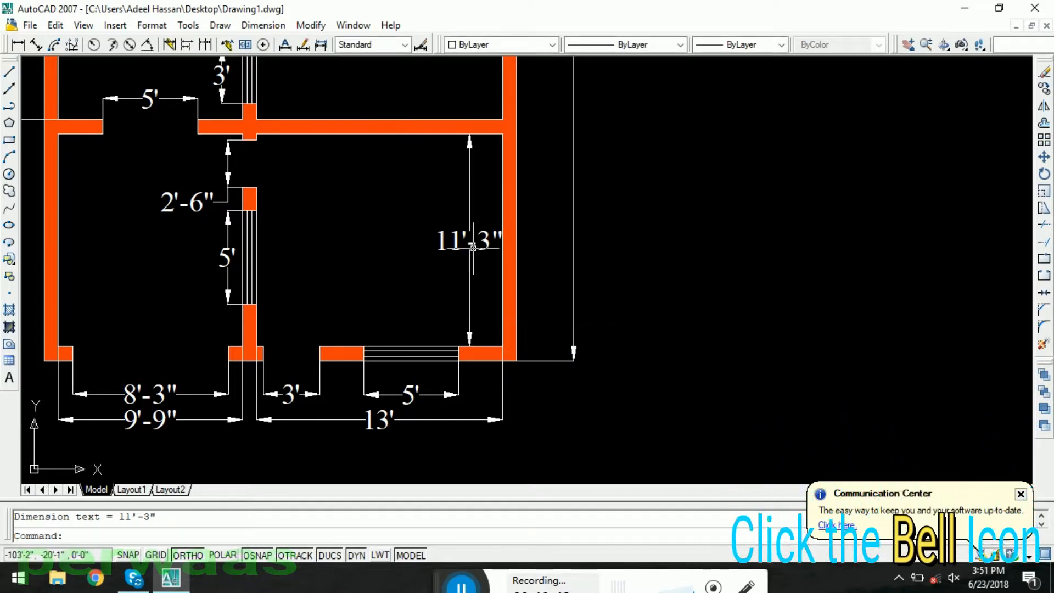
- Shift the bottom-right room's vertical dimension slightly farther inward, so its text clears the outer side wall
scroll(511, 267, "down", 2)
scroll(485, 257, "up", 1)
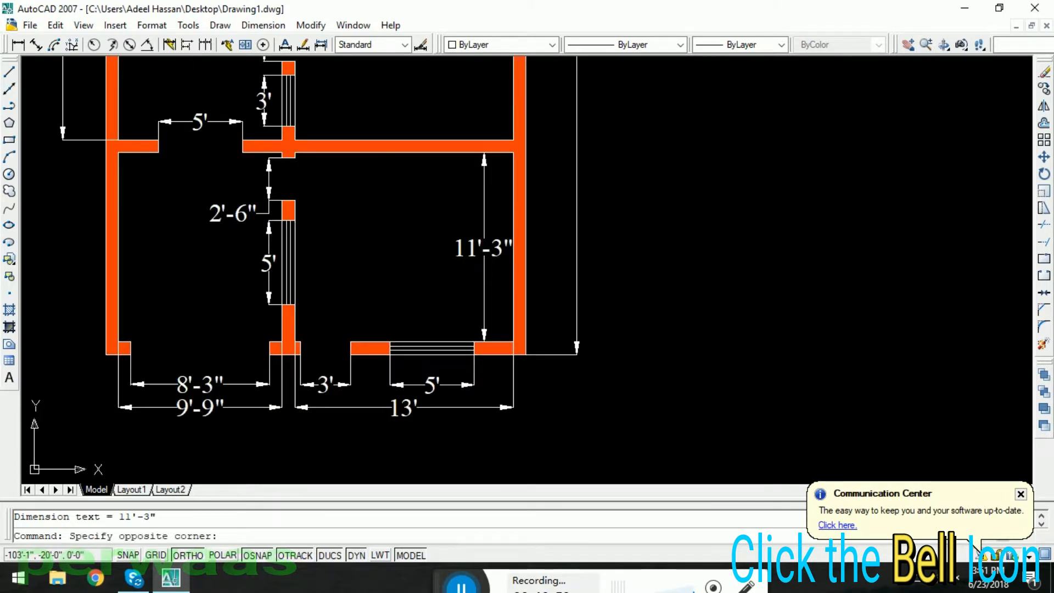
left_click(485, 254)
scroll(486, 253, "up", 2)
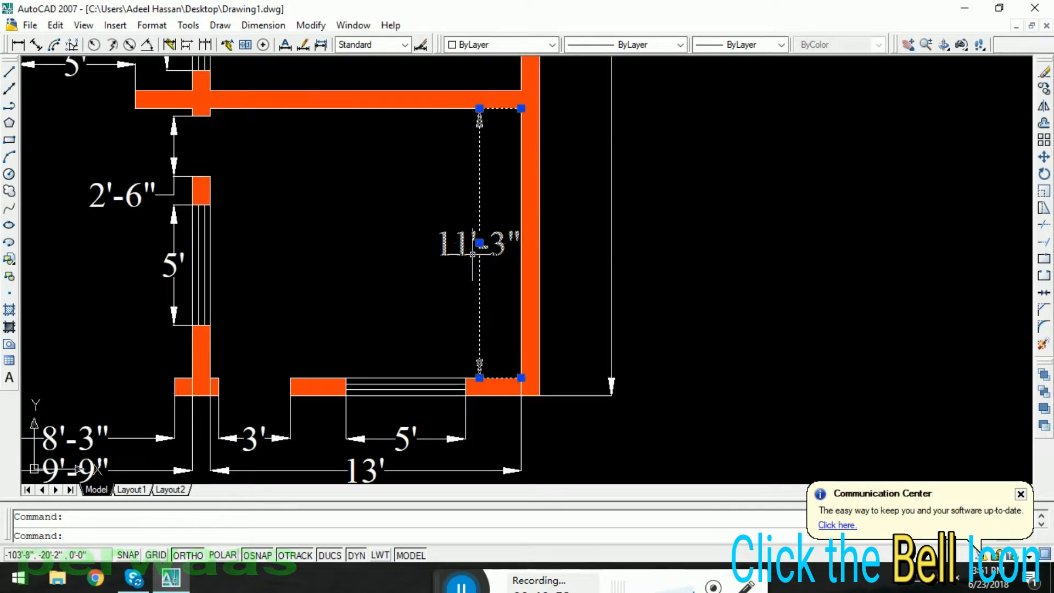
left_click(469, 242)
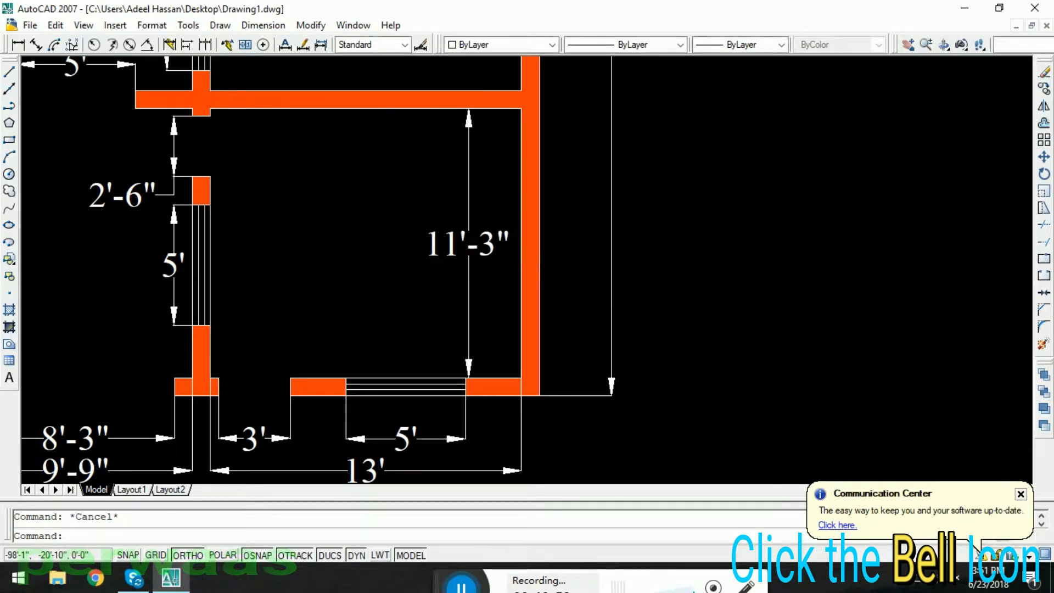
scroll(609, 264, "down", 2)
scroll(544, 302, "up", 3)
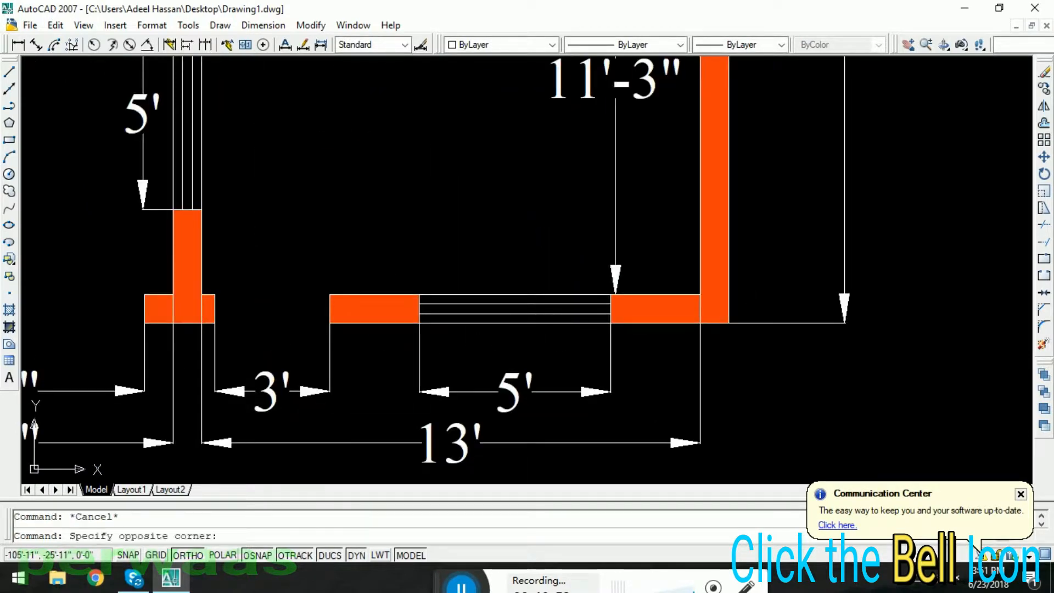
left_click(535, 324)
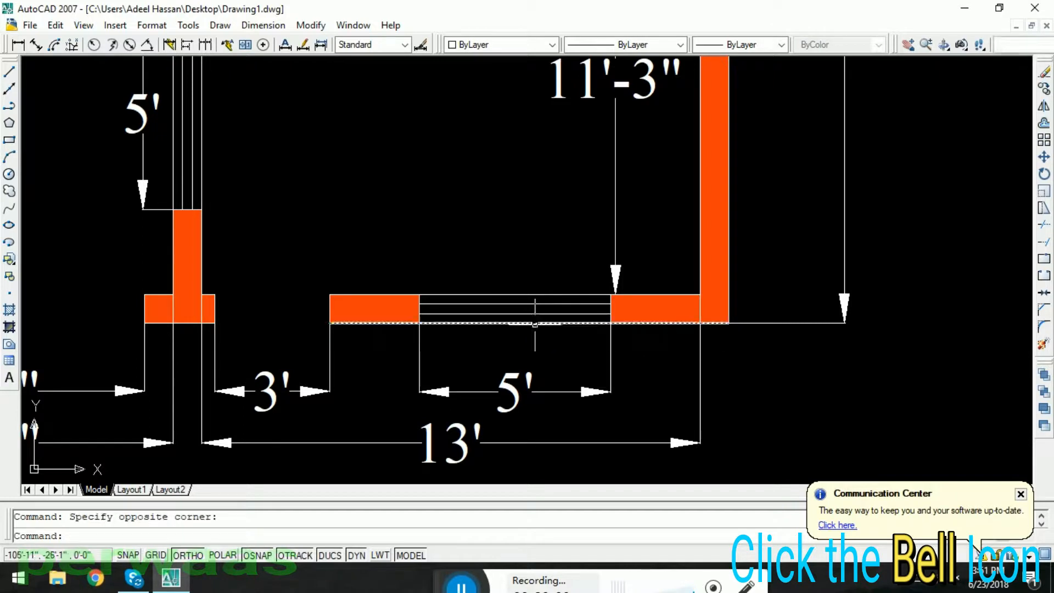
left_click(477, 264)
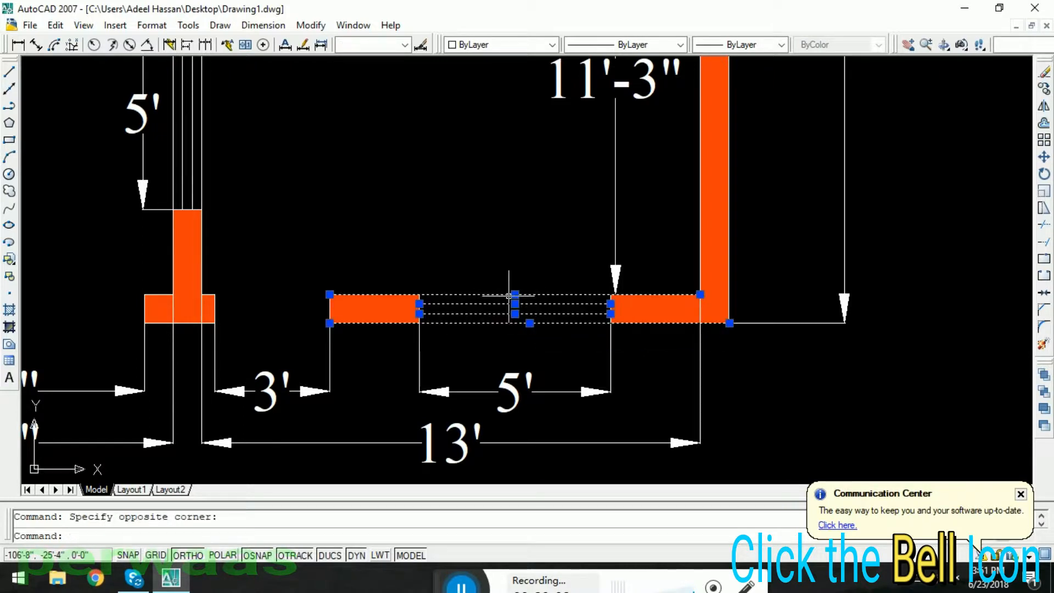
left_click(526, 318)
left_click(497, 277)
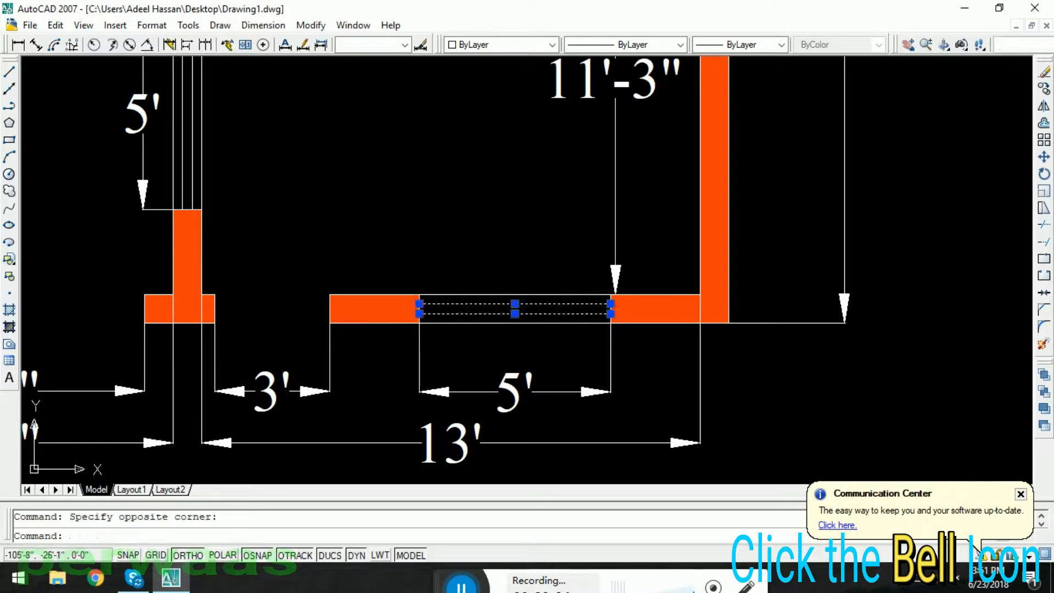
scroll(549, 326, "down", 3)
scroll(406, 250, "up", 2)
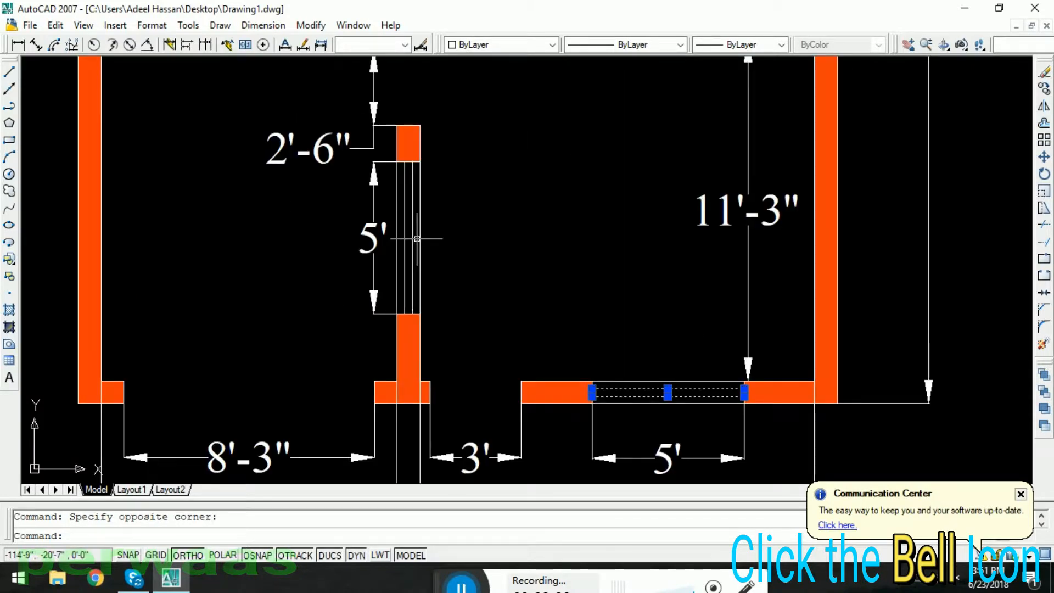
left_click(417, 239)
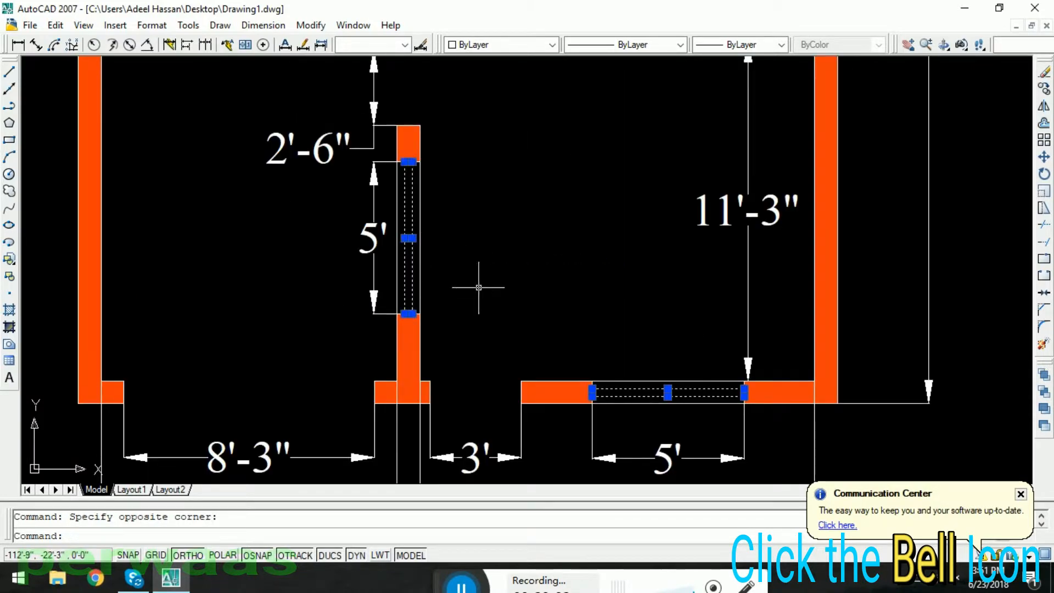
- Start a Hatch with a one-color gradient and choose a light blue true color for it
type("h")
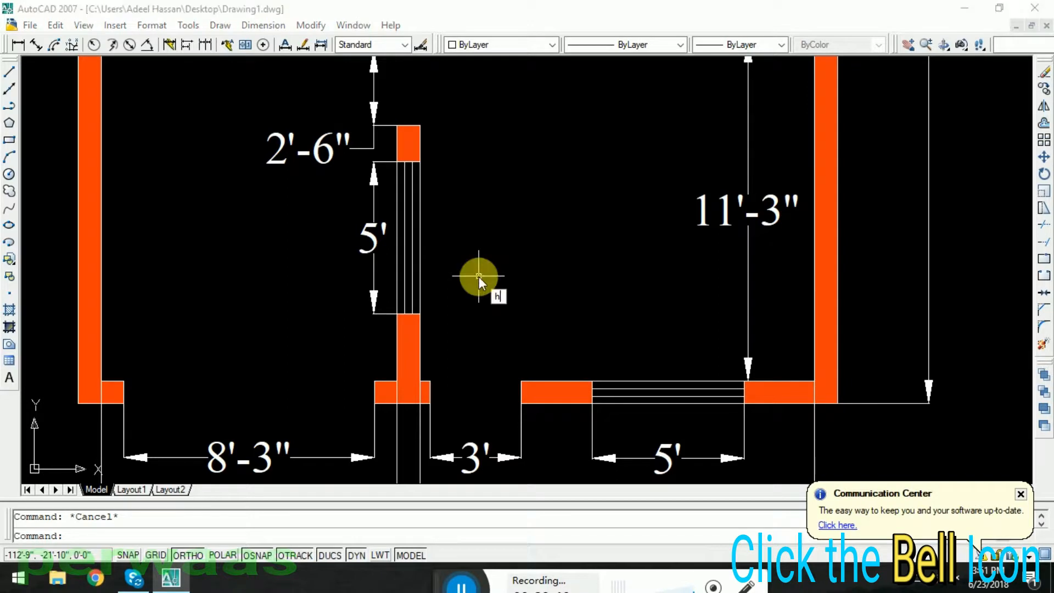
key("Return")
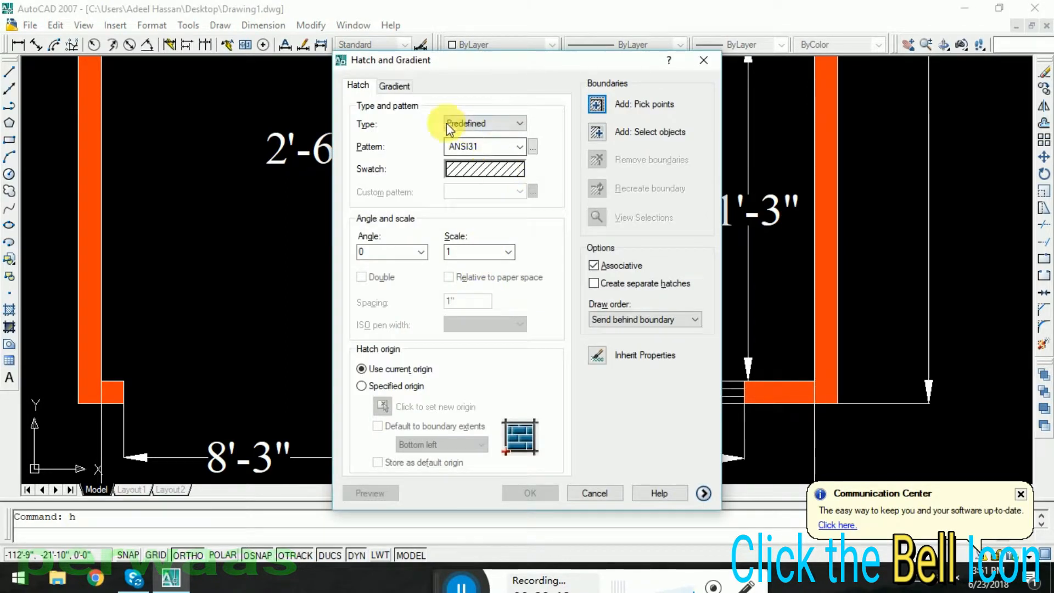
left_click(393, 85)
left_click(439, 141)
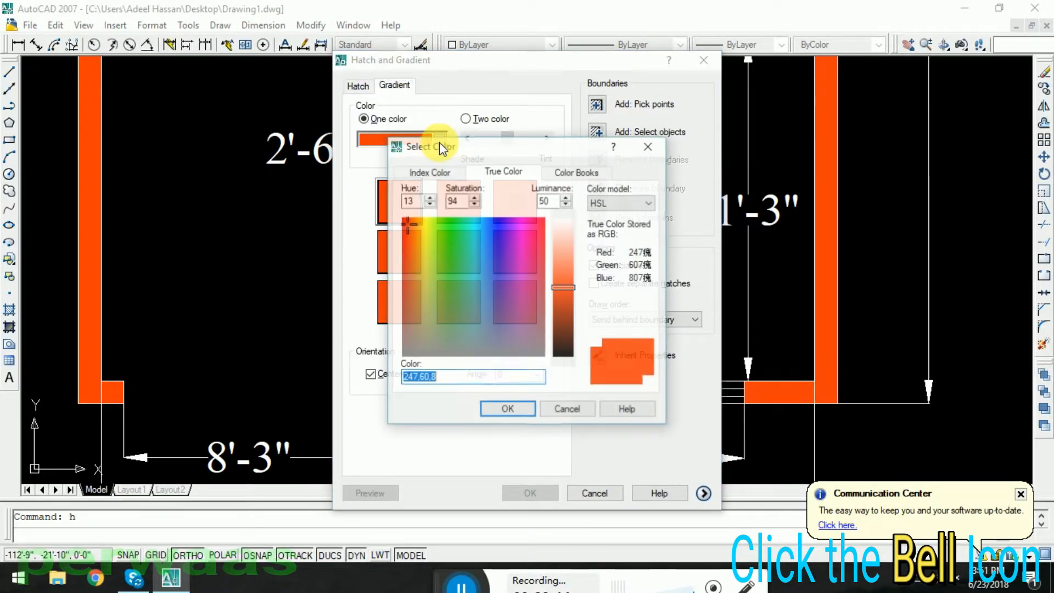
left_click(478, 224)
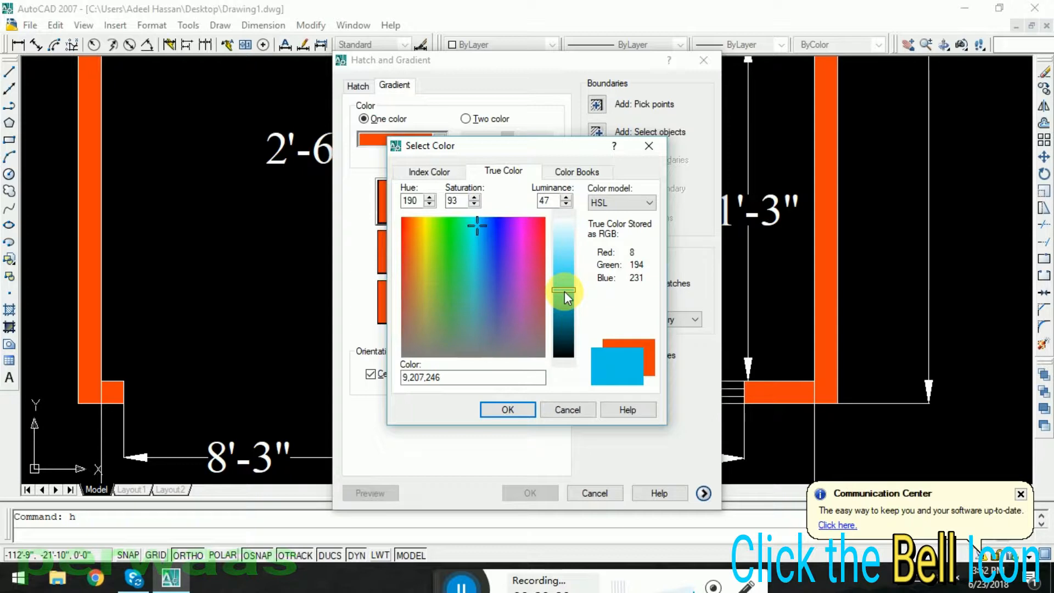
left_click(505, 409)
- Fill the middle strips of all five windows in the floor plan with the light blue gradient
left_click(596, 105)
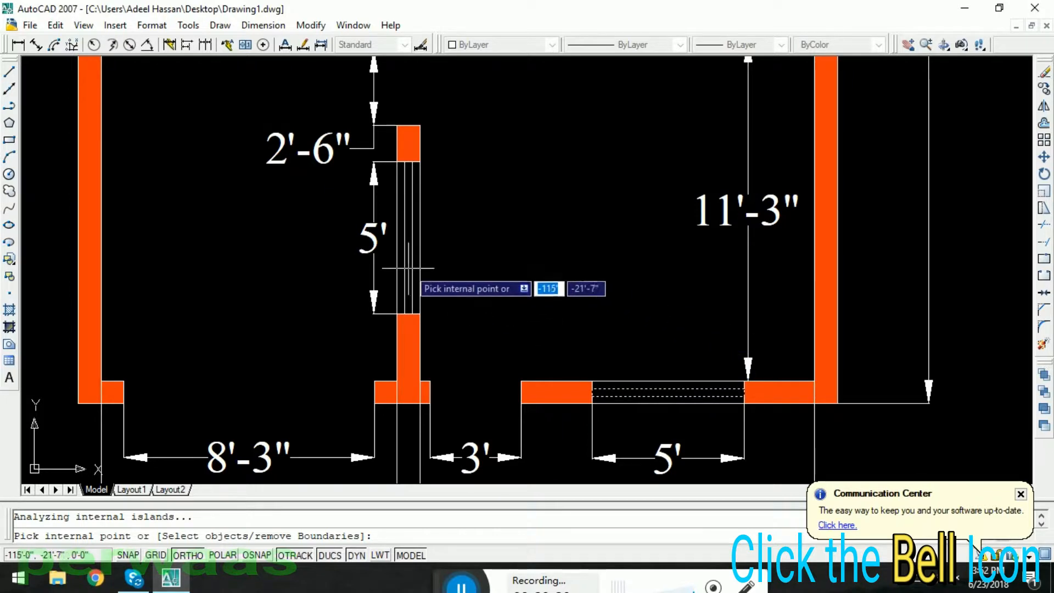
scroll(478, 308, "down", 3)
scroll(453, 181, "up", 3)
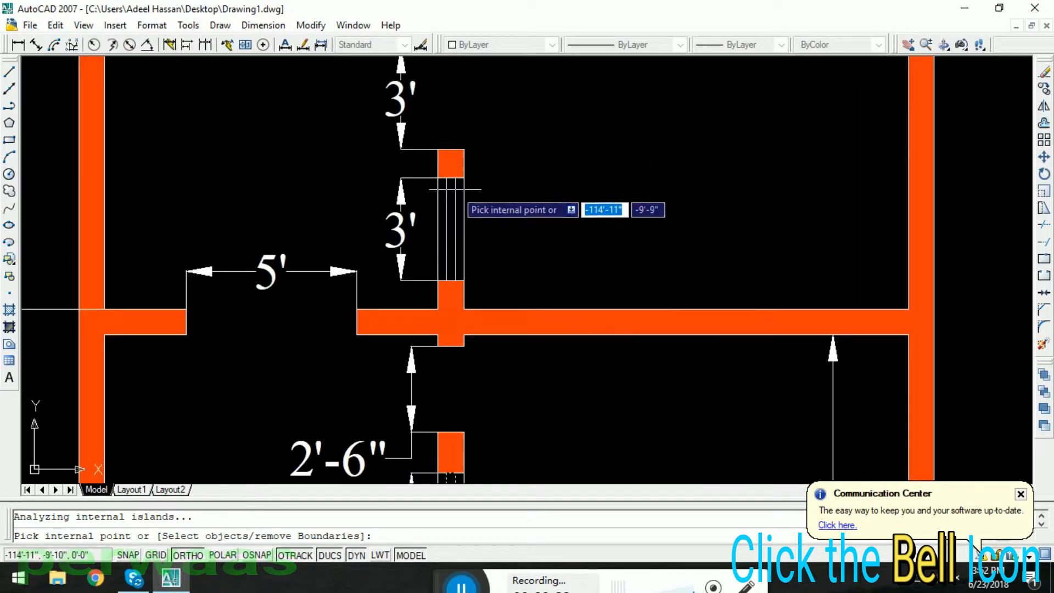
scroll(492, 287, "down", 3)
scroll(474, 139, "up", 4)
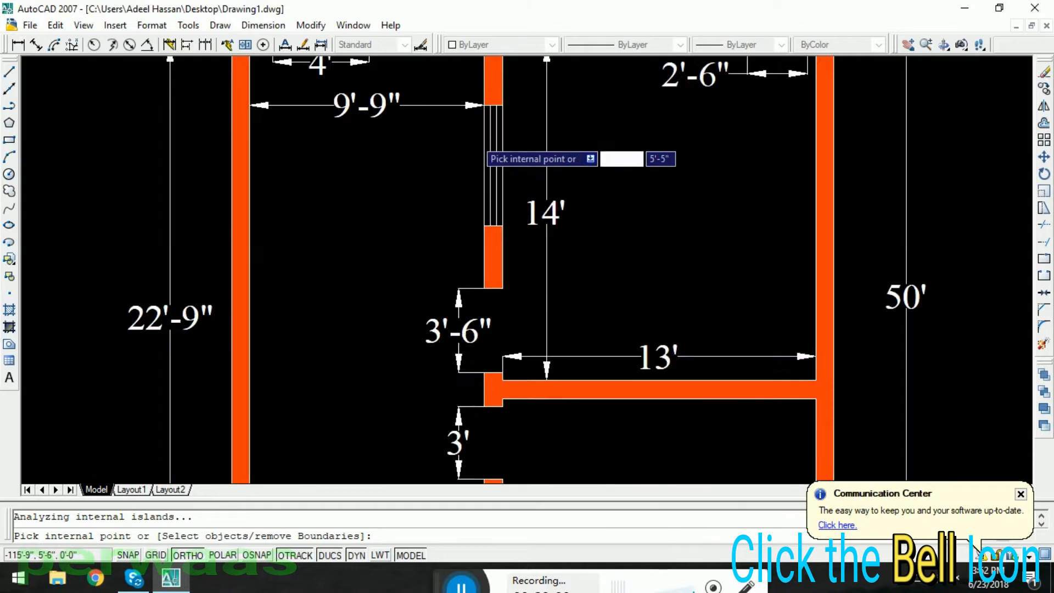
scroll(501, 153, "down", 4)
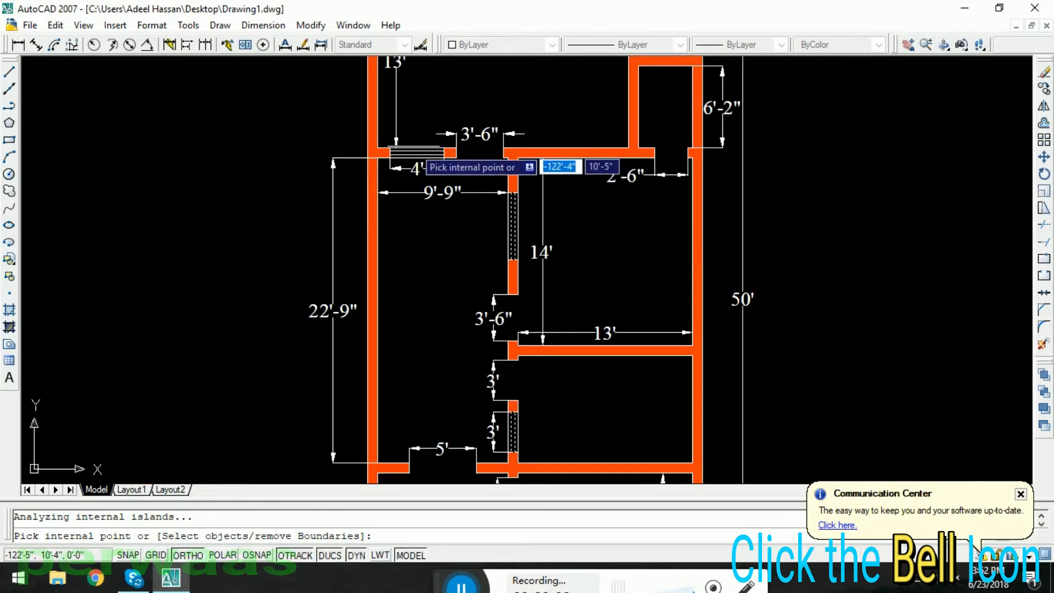
scroll(422, 159, "up", 5)
scroll(422, 162, "down", 4)
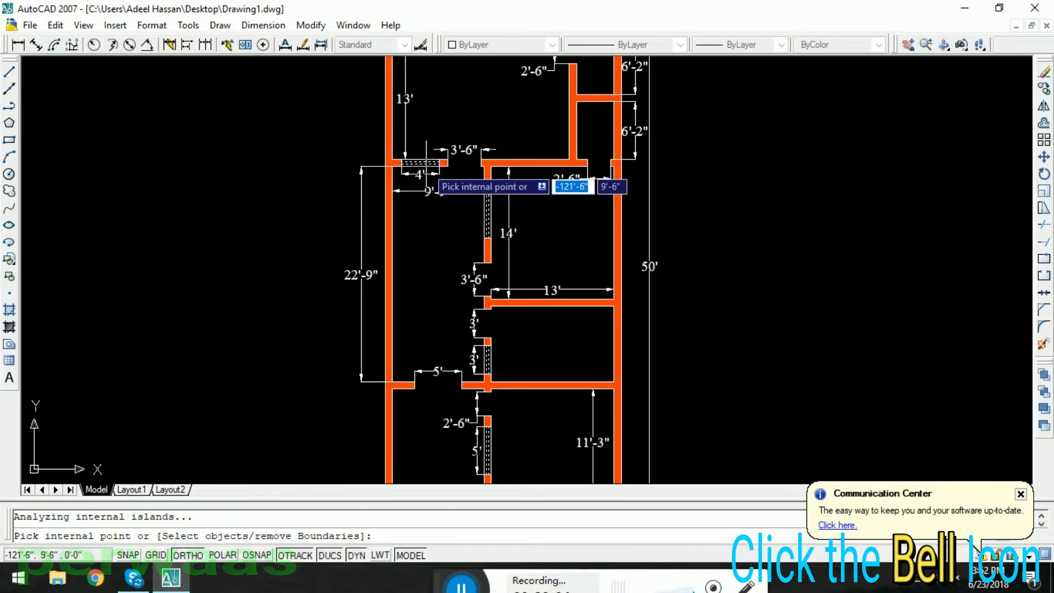
scroll(426, 167, "down", 3)
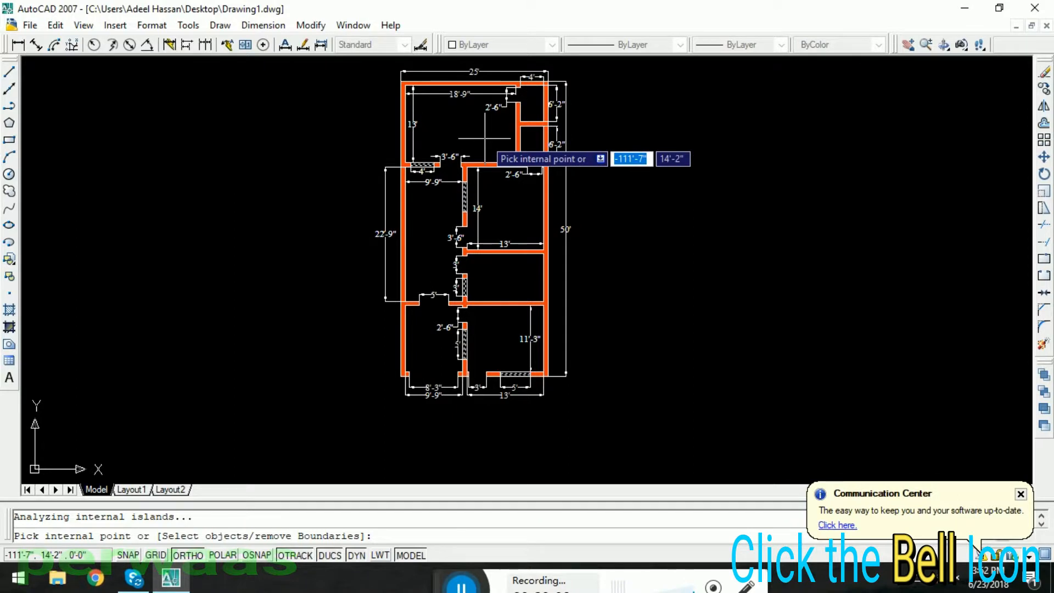
key("Return")
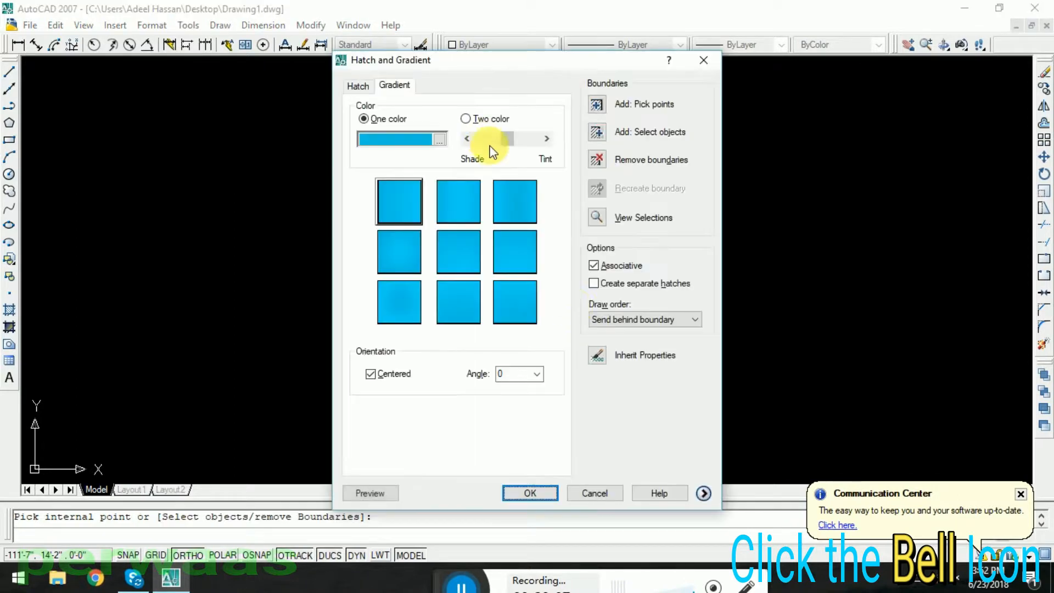
left_click(530, 493)
- Extend the wall lines across the 5' opening between the passage and bottom-left area, and across the nearby 2'-6" door opening
scroll(514, 295, "up", 2)
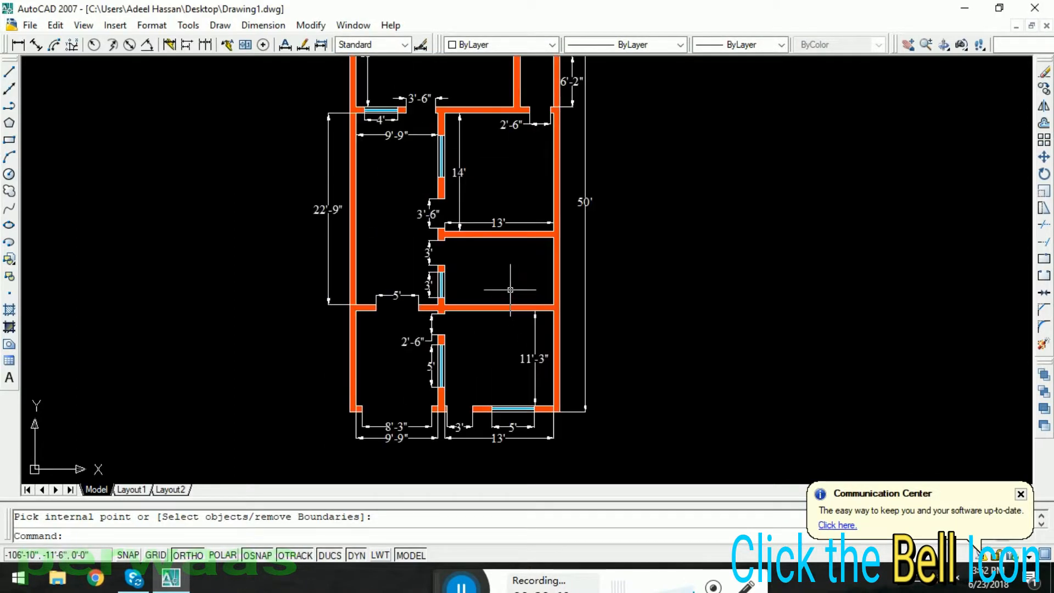
scroll(481, 380, "up", 4)
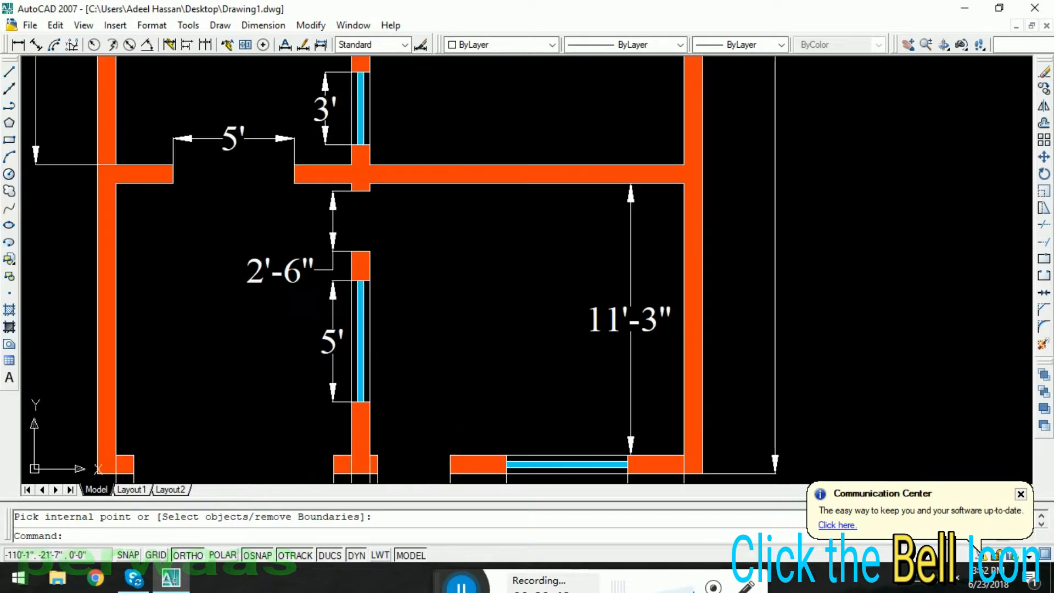
scroll(480, 365, "down", 5)
scroll(446, 360, "up", 1)
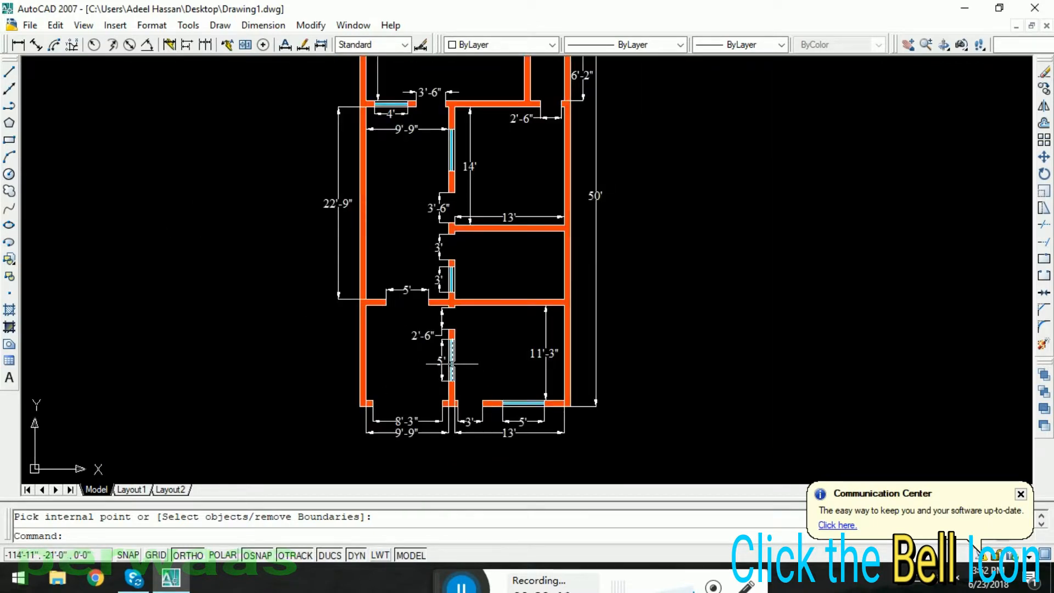
scroll(452, 363, "up", 2)
scroll(320, 214, "up", 1)
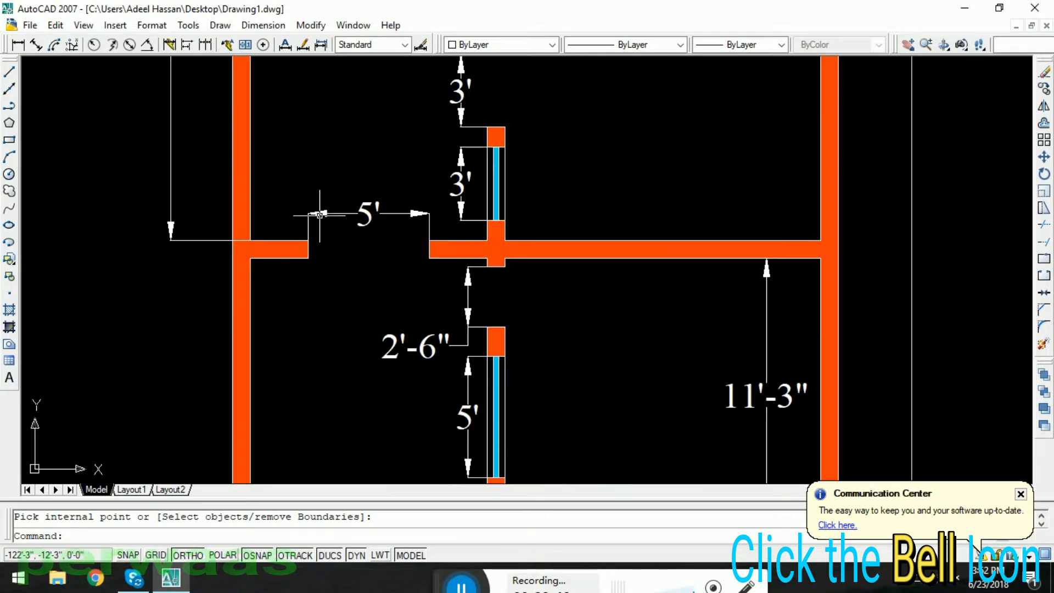
left_click(320, 214)
type("ex")
key("Return")
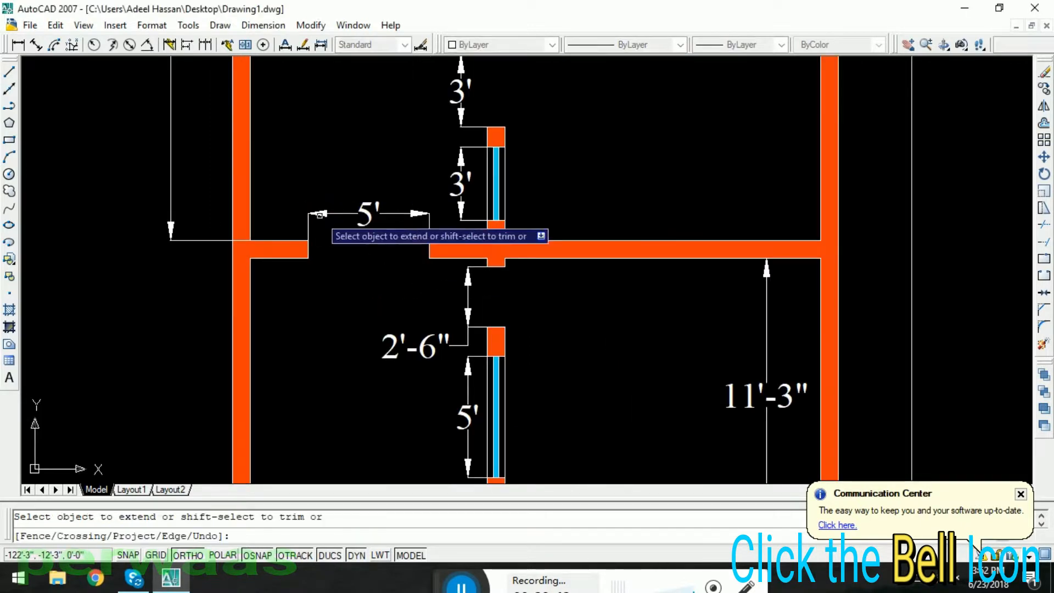
left_click(299, 240)
left_click(300, 257)
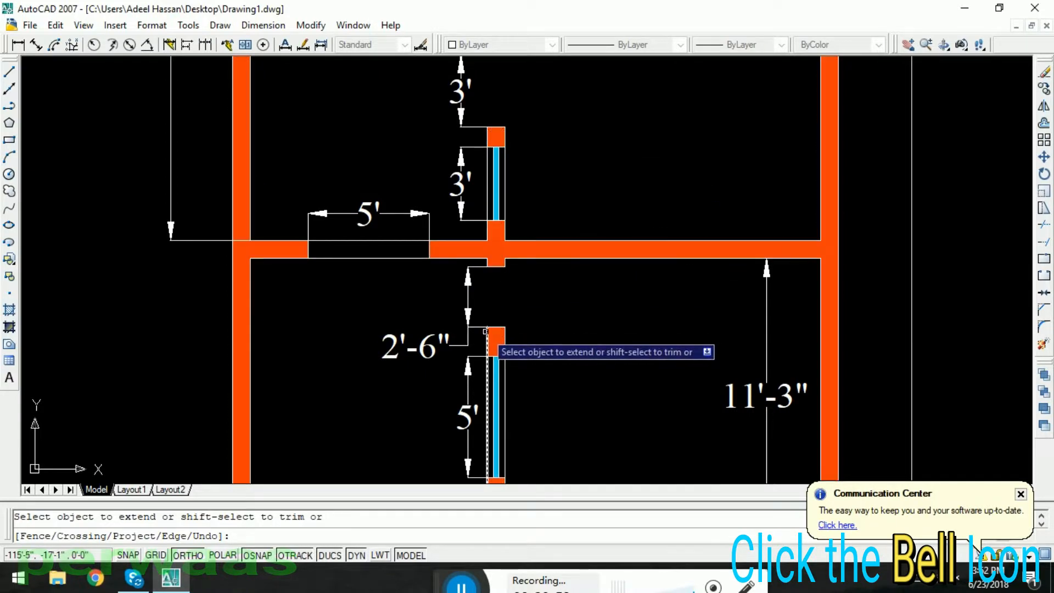
- Extend the lower outer wall's lines across the 3' door opening and the 8'-3" opening
scroll(515, 329, "down", 5)
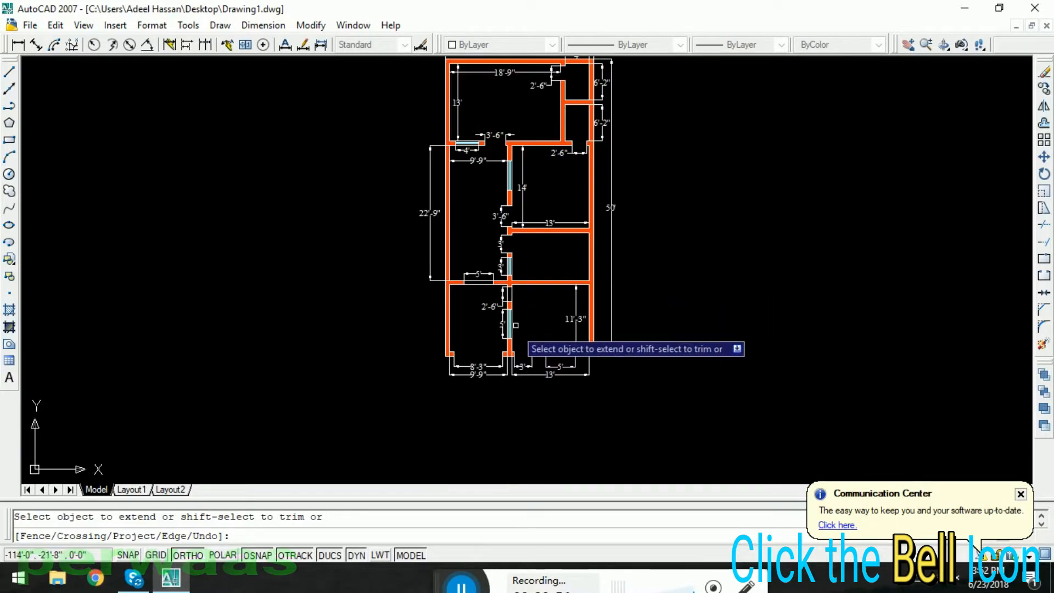
scroll(500, 356, "up", 5)
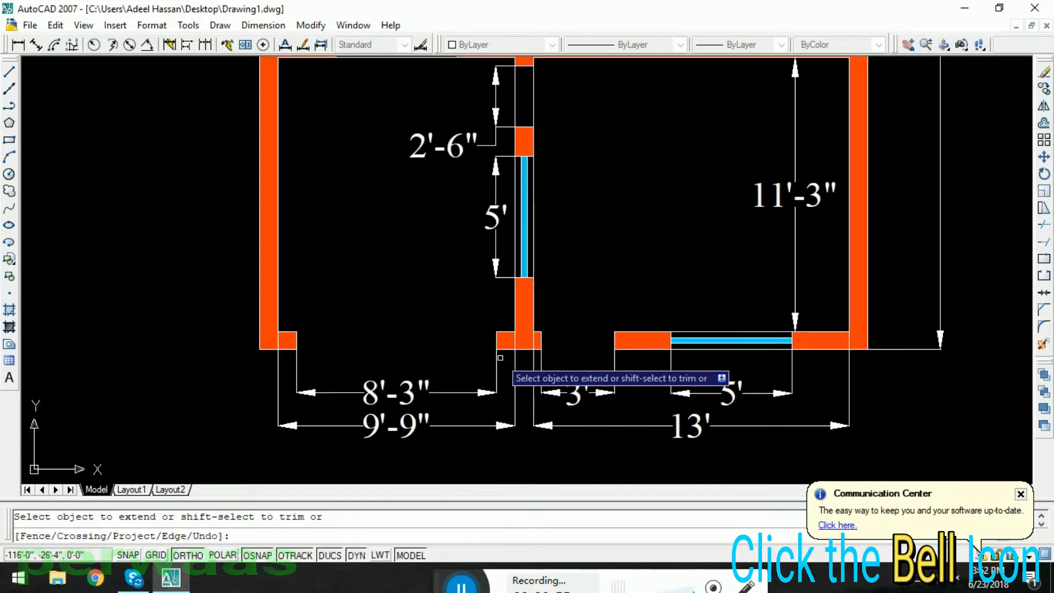
left_click(538, 332)
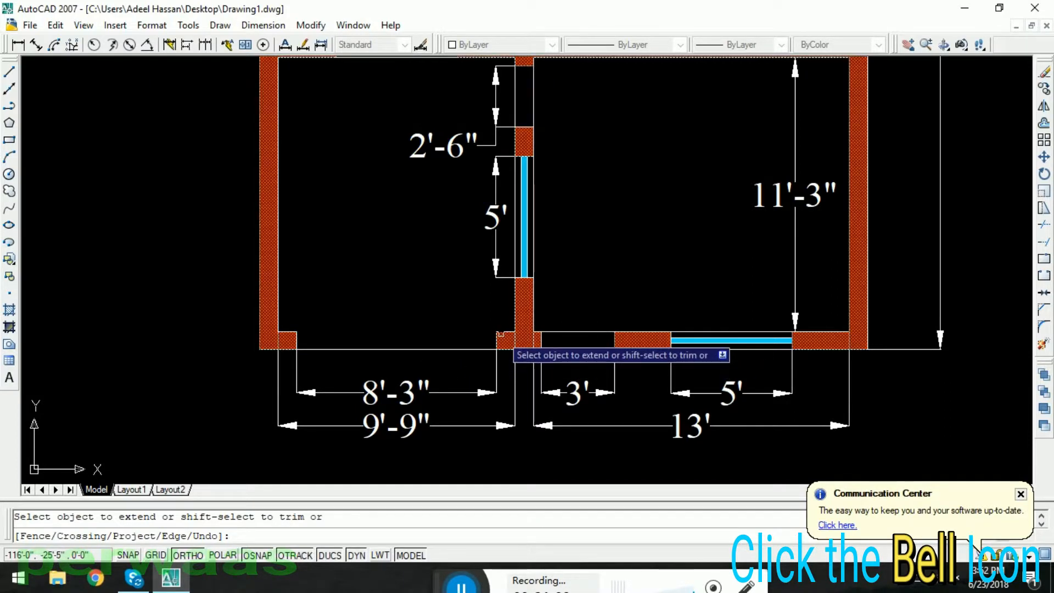
- Extend the wall lines across the 3' and 3'-6" door openings in the passage wall, and move the 3'-6" dimension farther from the wall
scroll(497, 376, "down", 5)
middle_click_drag(536, 273, 468, 336)
scroll(452, 330, "up", 6)
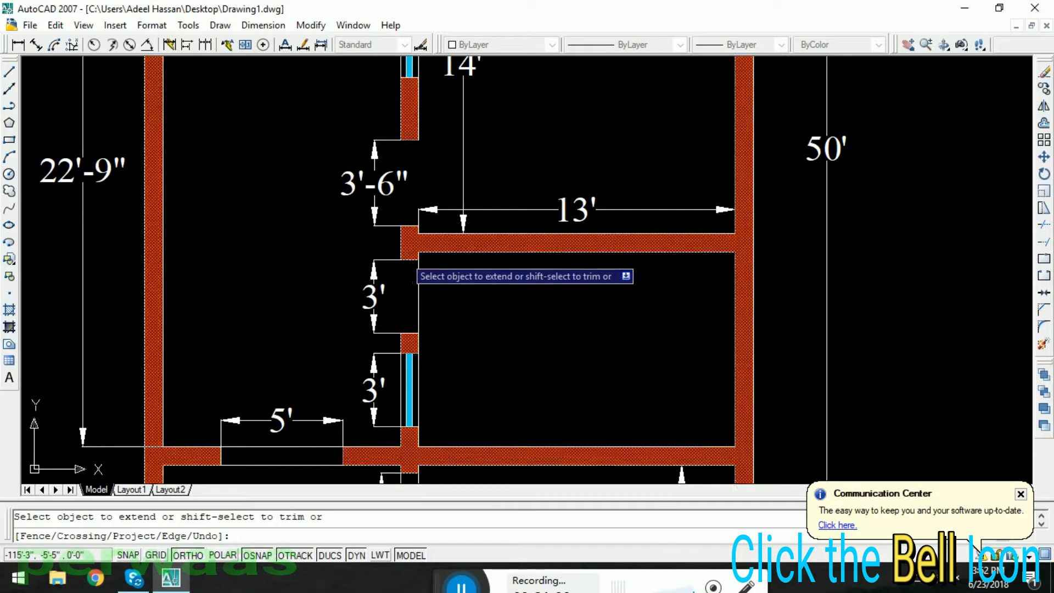
scroll(460, 348, "down", 2)
scroll(437, 245, "up", 2)
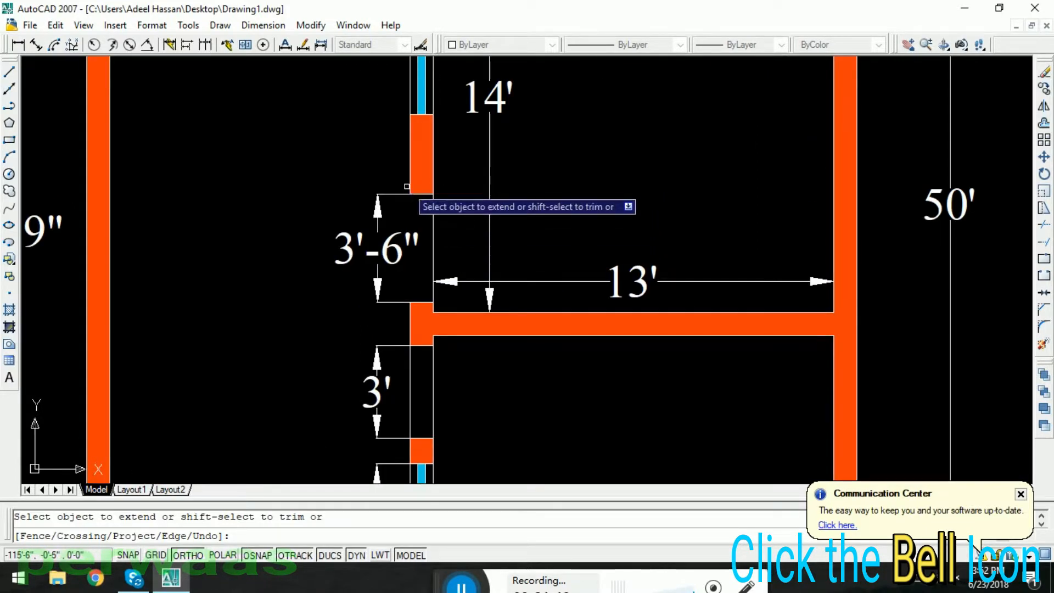
key("Escape")
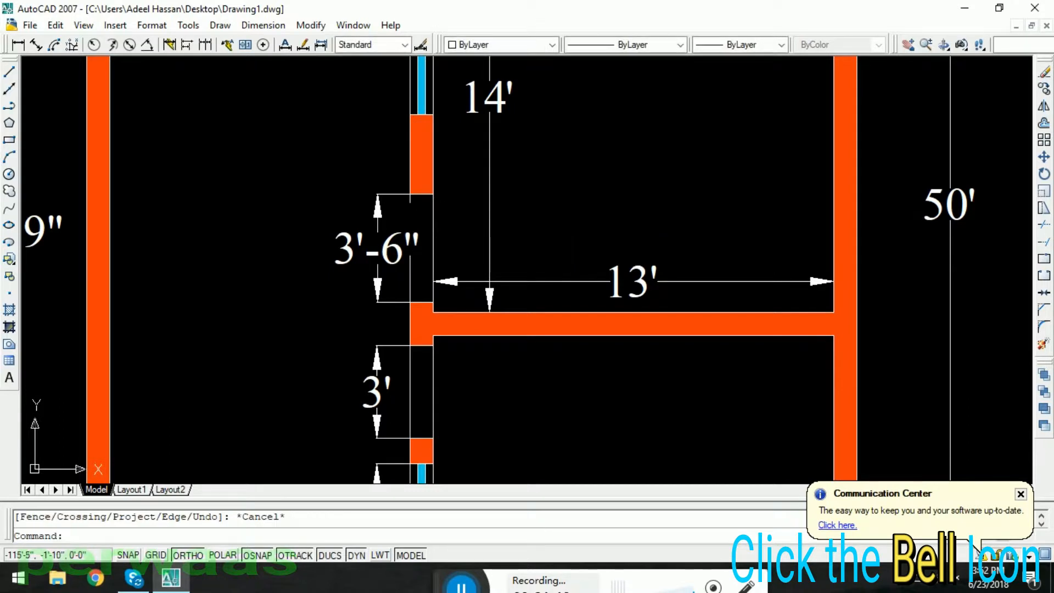
left_click(378, 248)
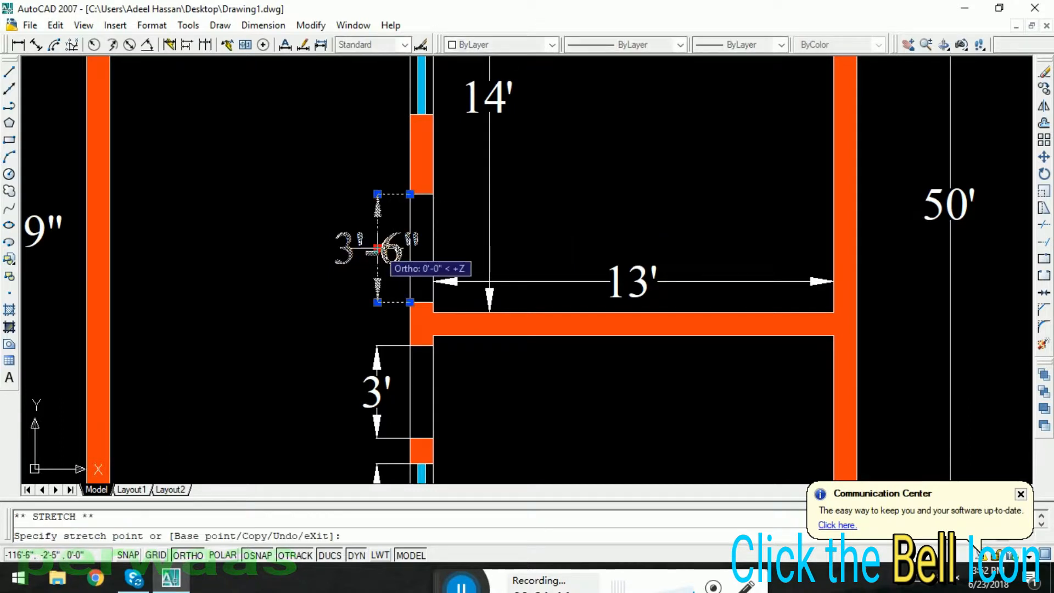
left_click(360, 251)
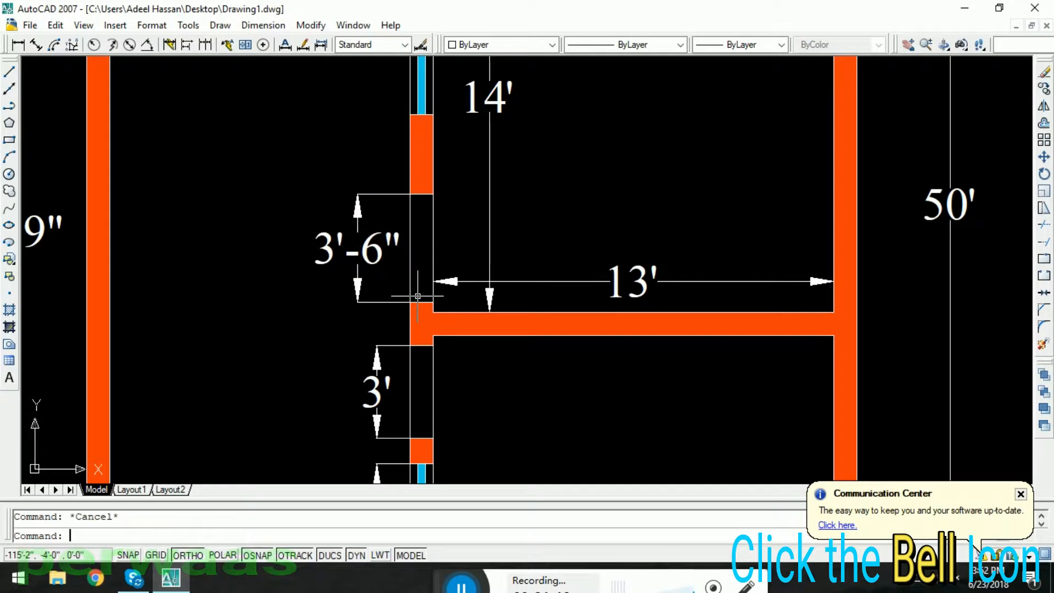
- Extend the wall lines across the upper room's 3'-6" door opening and the 2'-6" door openings of the two small 6'-2" rooms
scroll(489, 329, "down", 4)
middle_click_drag(508, 194, 470, 316)
type("ex")
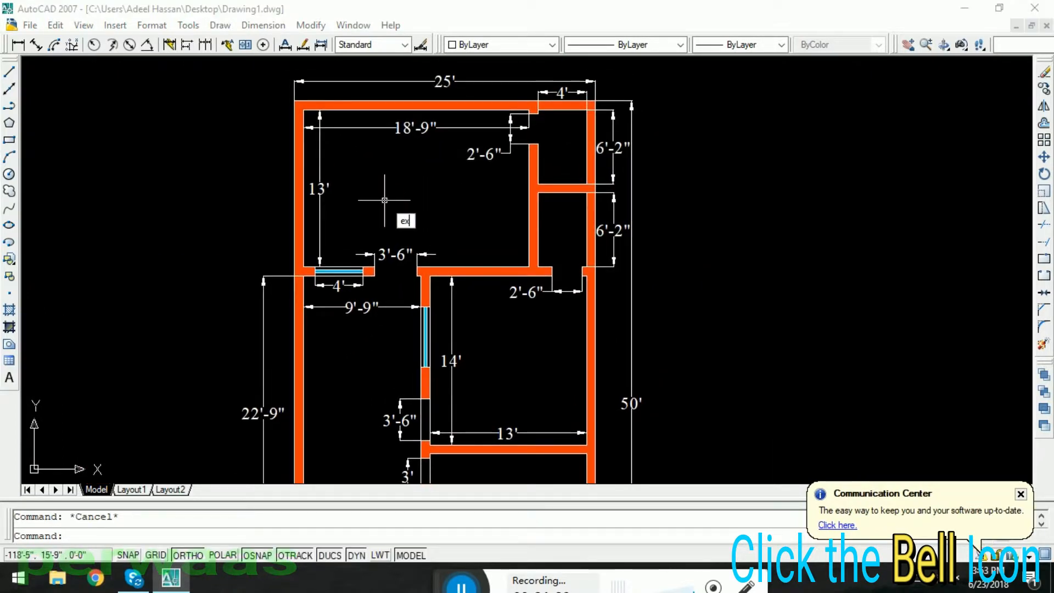
key("Return")
key("Return")
scroll(409, 273, "up", 3)
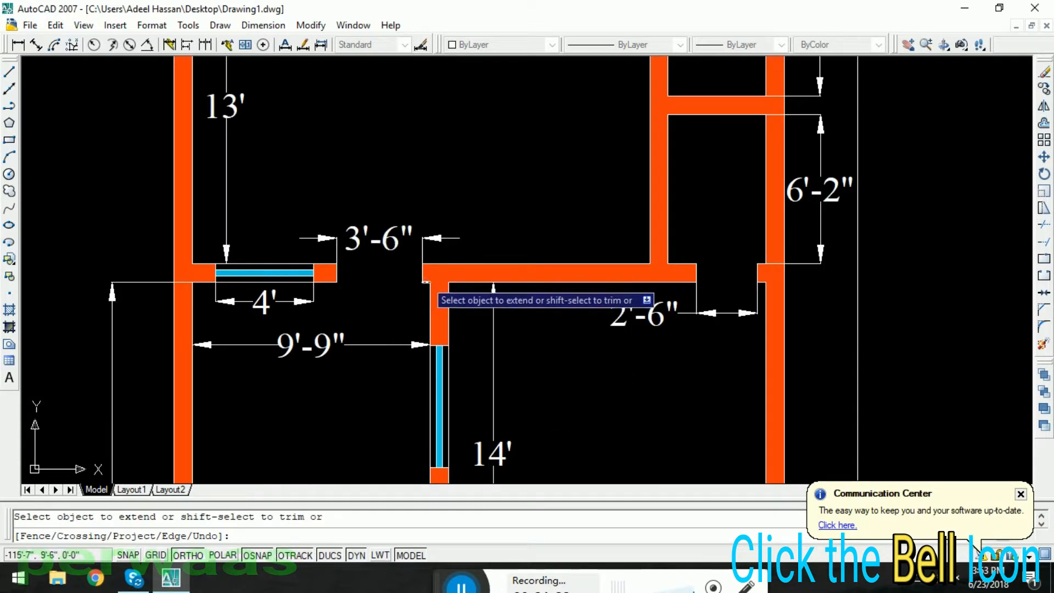
scroll(406, 326, "down", 2)
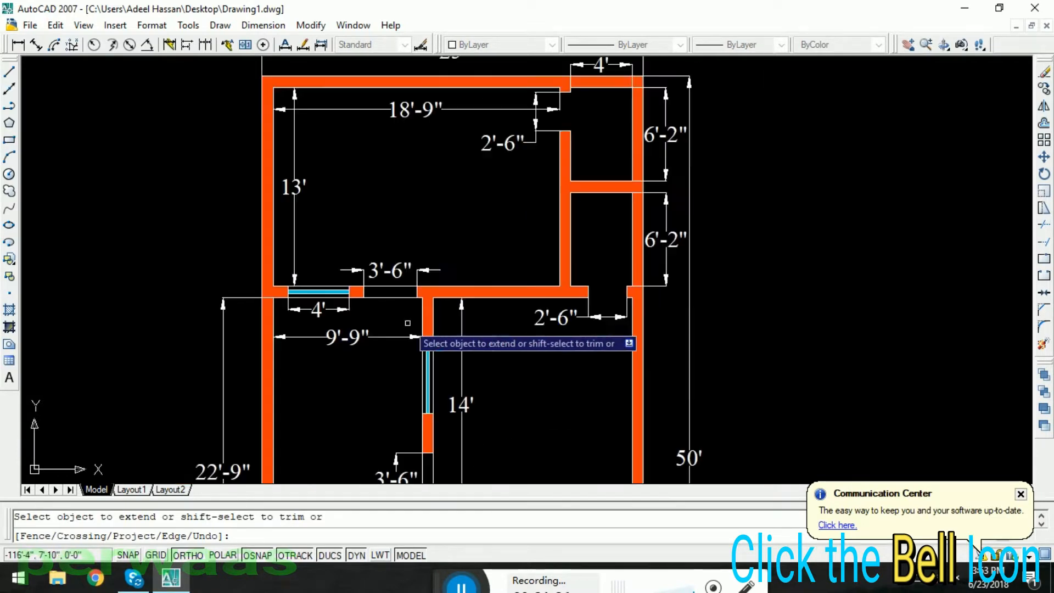
scroll(574, 322, "up", 3)
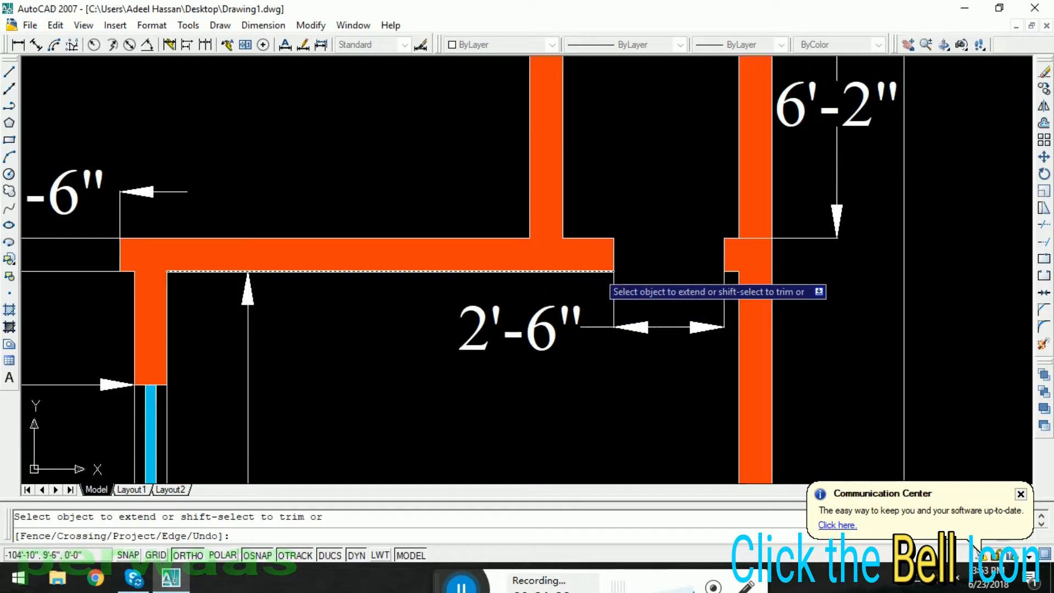
scroll(596, 331, "down", 3)
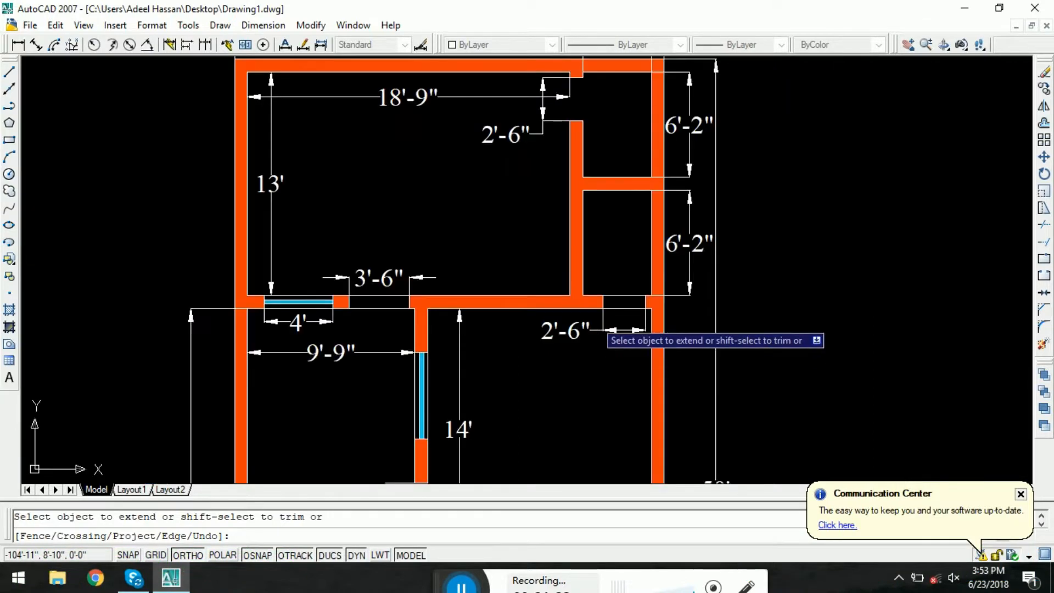
scroll(582, 63, "up", 3)
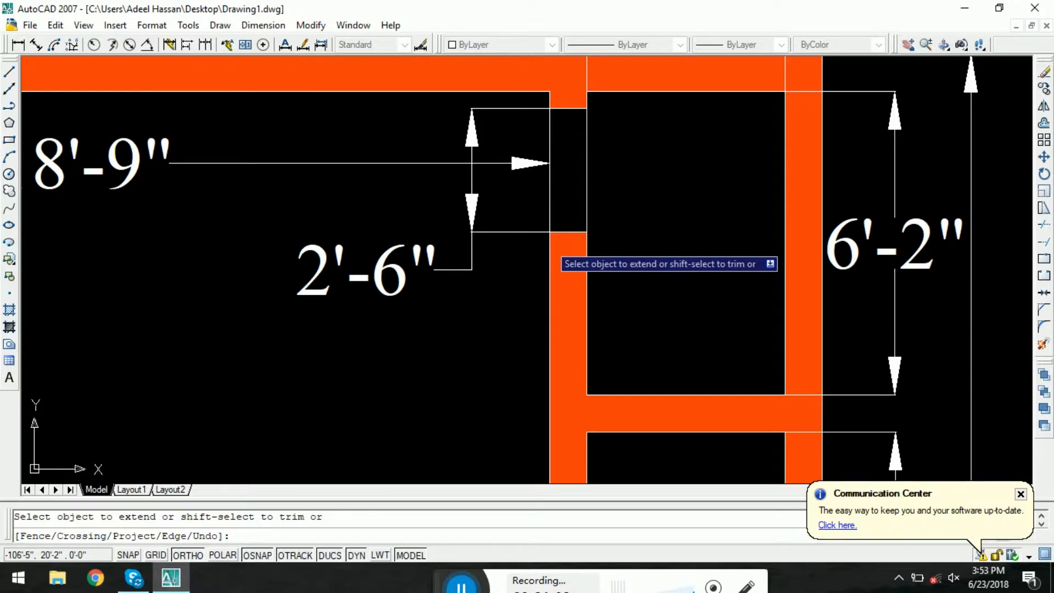
scroll(638, 256, "down", 3)
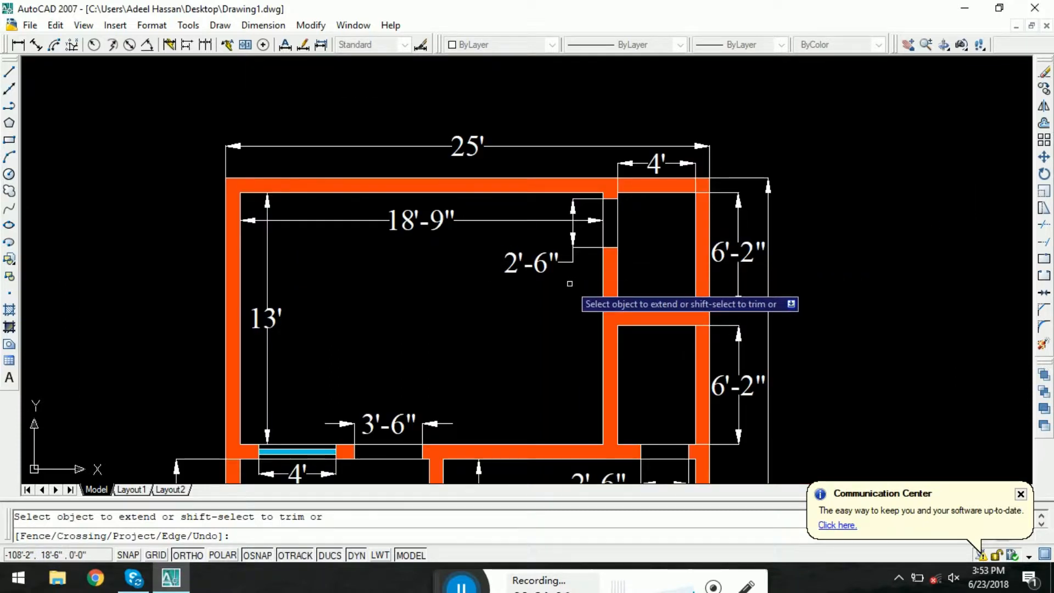
key("Escape")
- Start a Hatch with a one-color gradient and set its true color to hue 51, saturation 51, luminance 49
type("h")
key("Return")
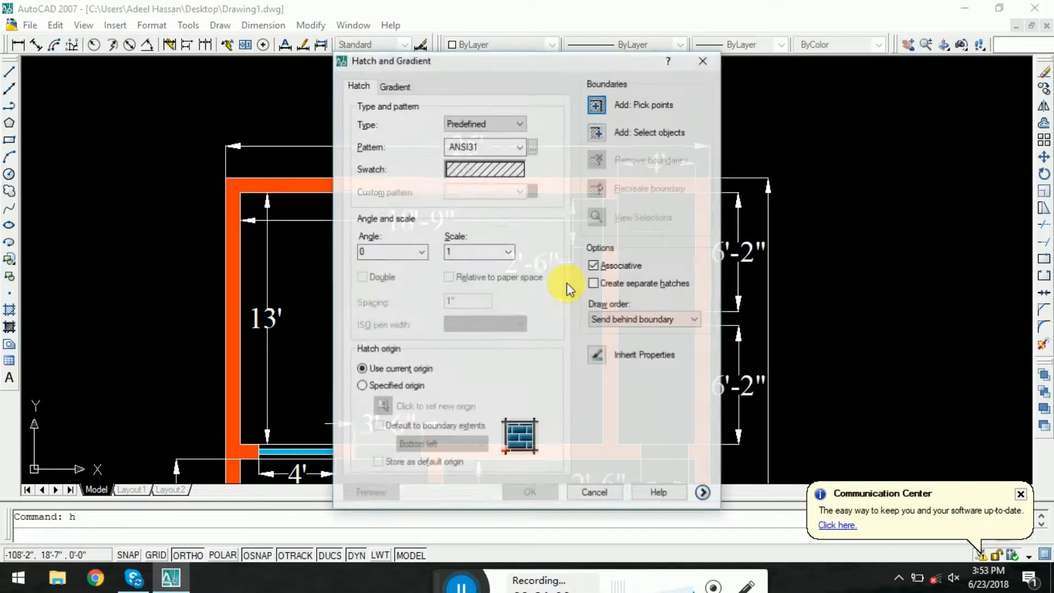
left_click(394, 86)
left_click(440, 139)
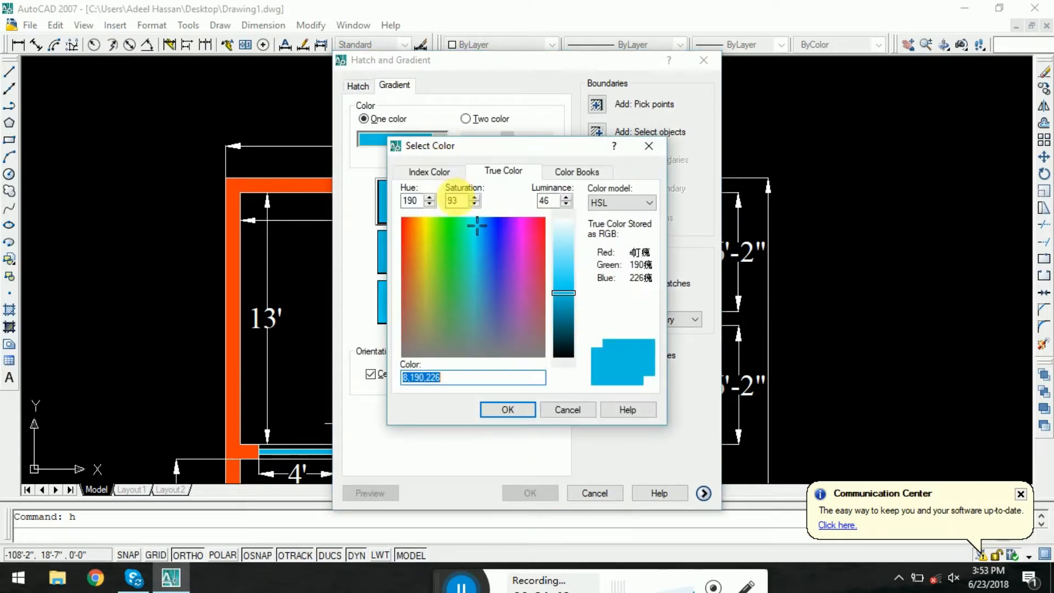
left_click(422, 284)
left_click(516, 412)
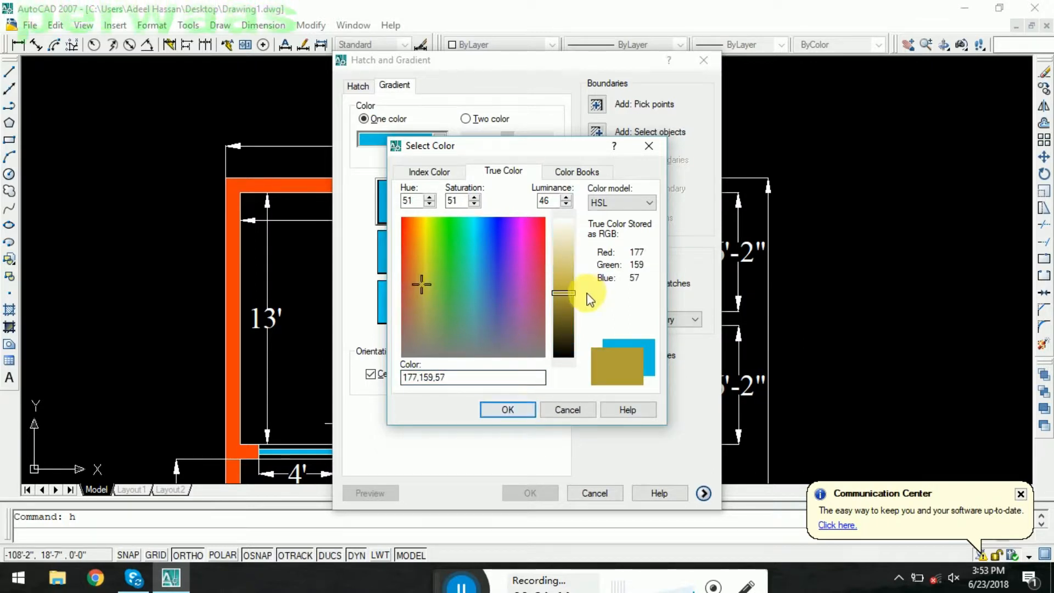
left_click_drag(567, 292, 568, 290)
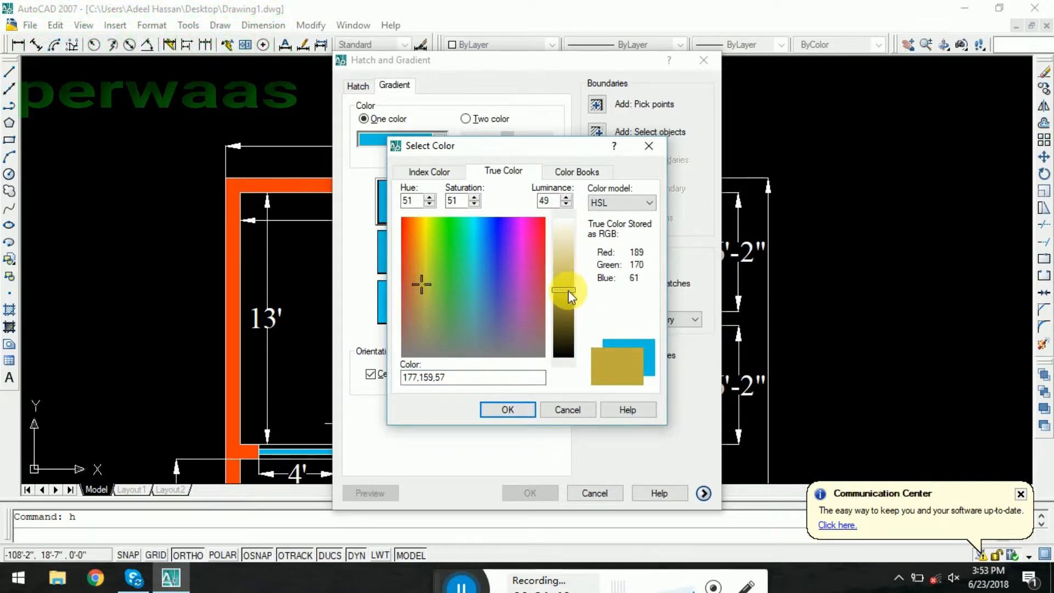
left_click(526, 408)
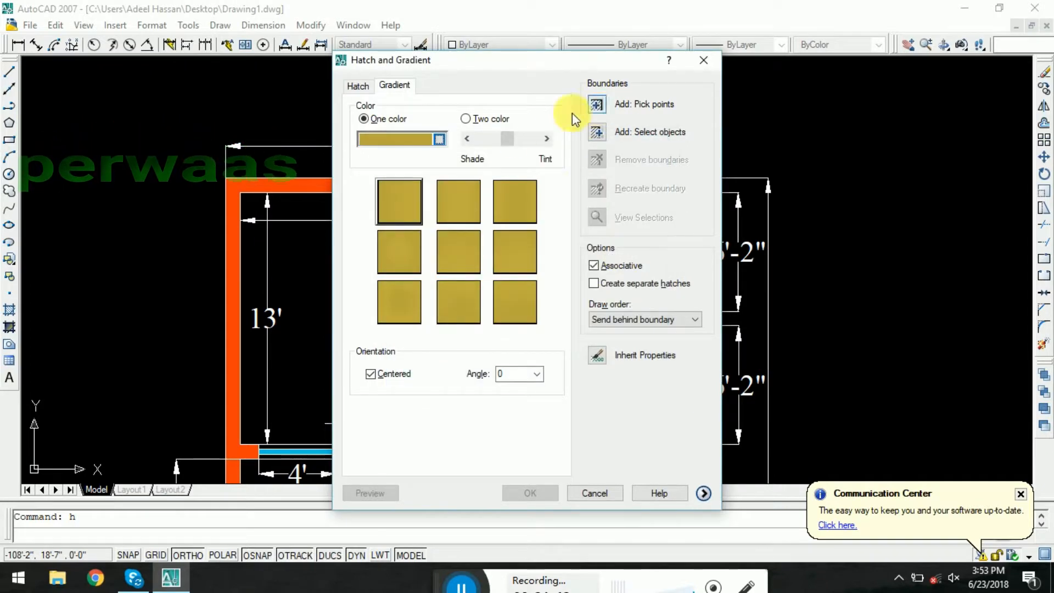
- Shift the gradient toward a lighter tint and choose the gradient pattern in the middle of the first row
left_click_drag(503, 139, 512, 139)
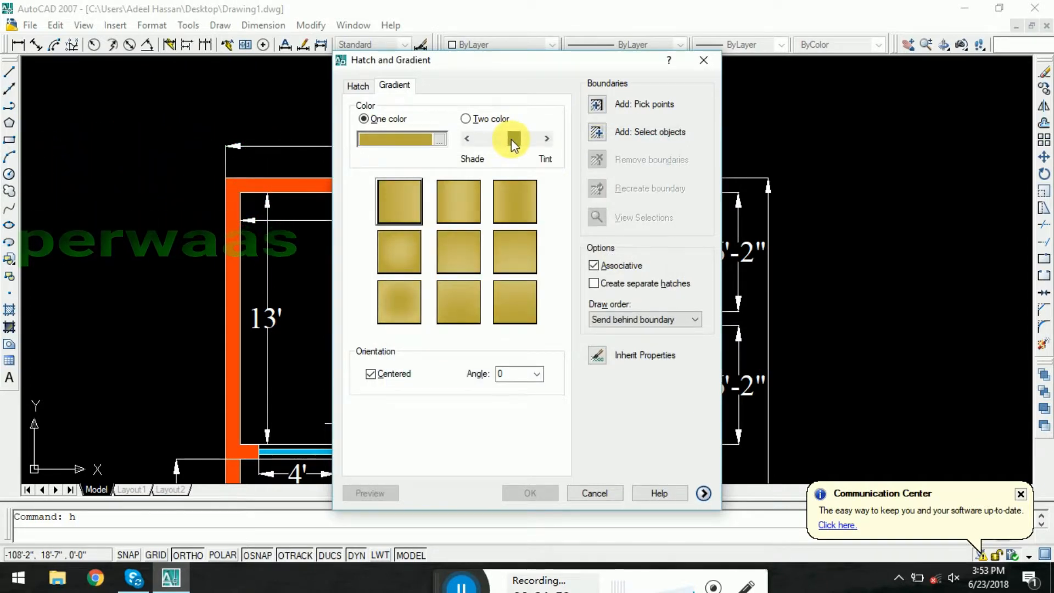
left_click(453, 209)
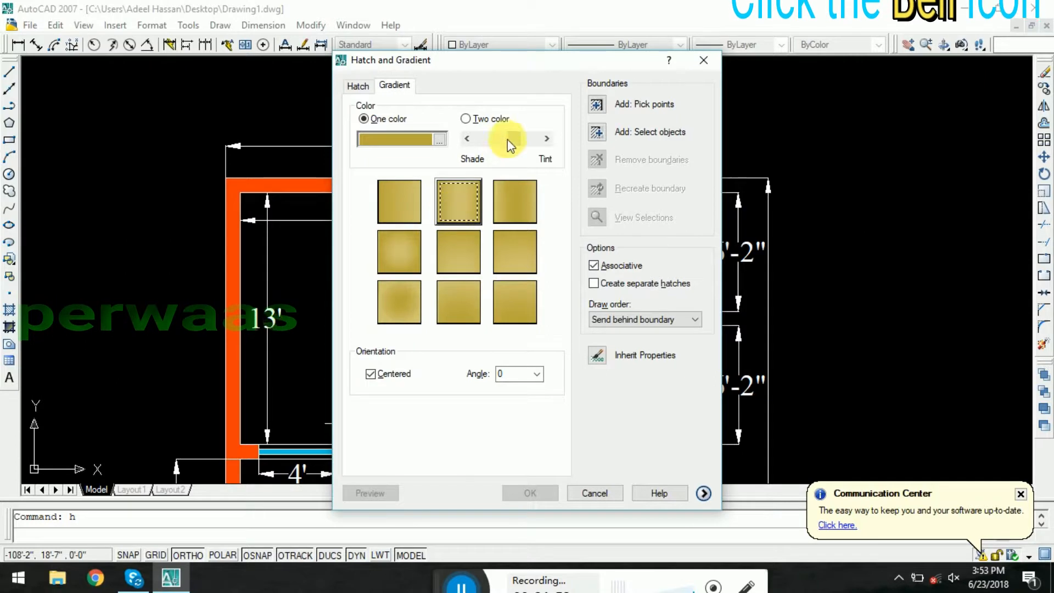
left_click(464, 209)
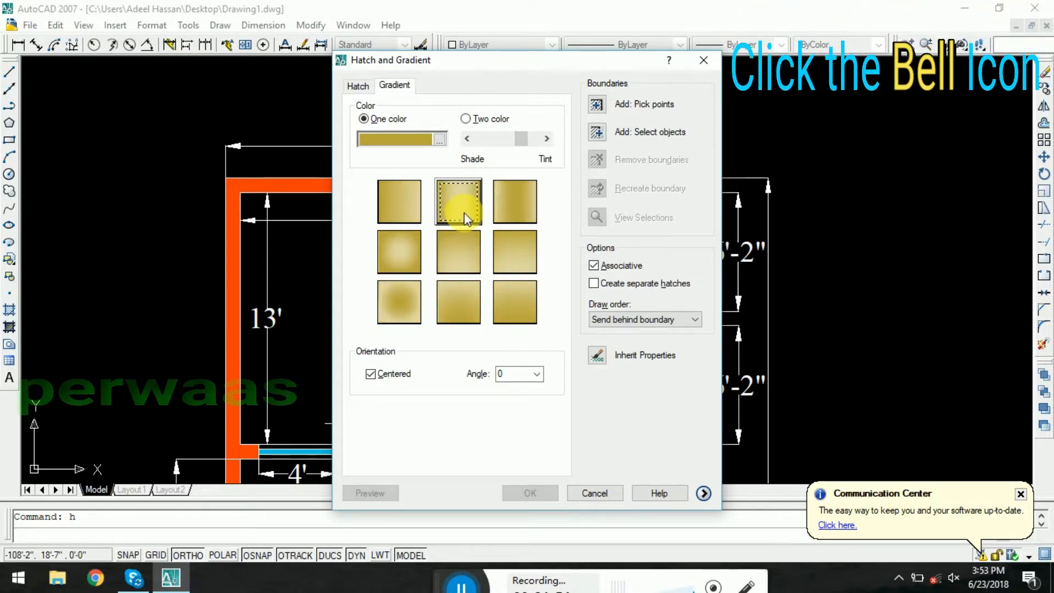
- Fill all nine door openings in the floor plan with the tan gradient, including the 5' and 8'-3" openings
left_click(597, 104)
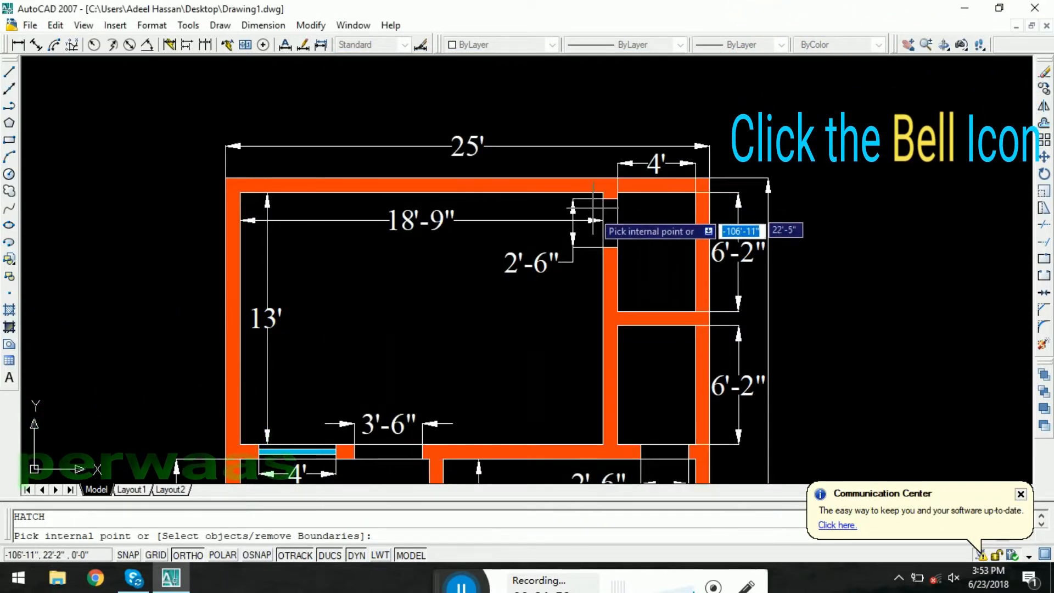
left_click(612, 230)
scroll(545, 319, "up", 5)
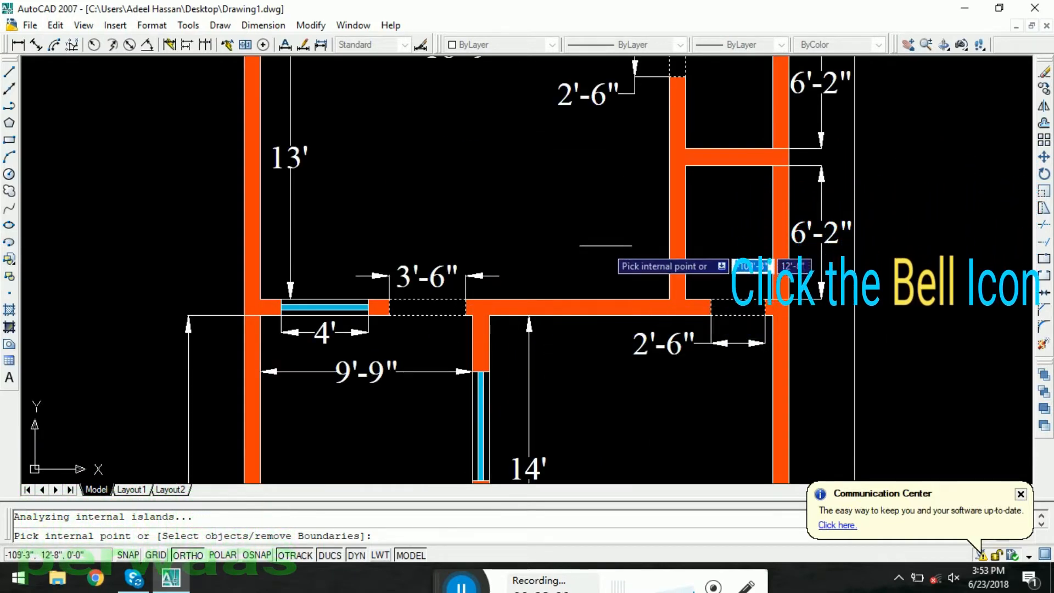
scroll(571, 354, "down", 5)
scroll(637, 357, "up", 4)
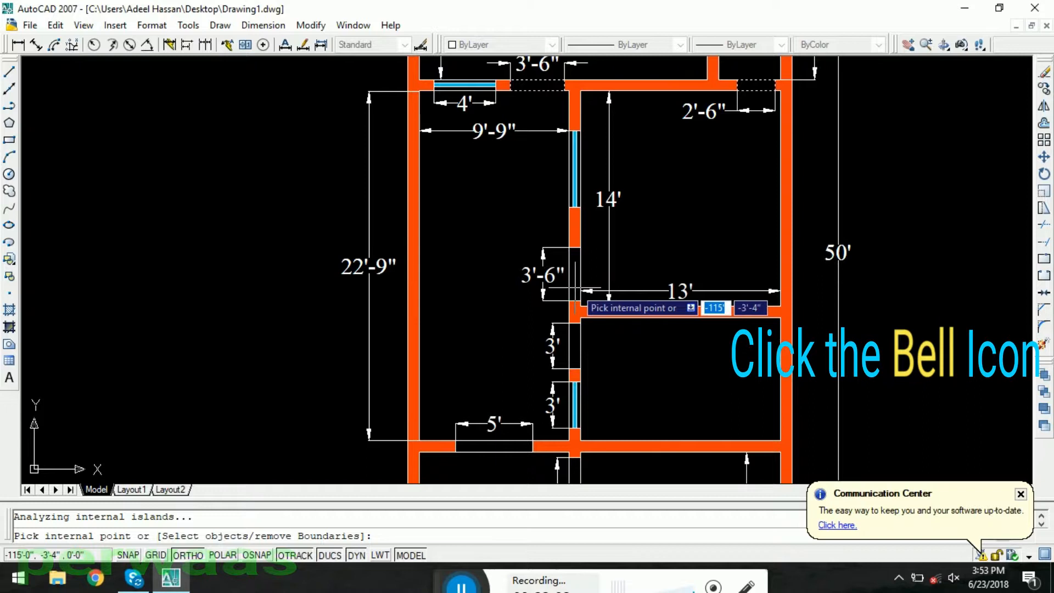
scroll(574, 254, "down", 4)
scroll(567, 329, "up", 4)
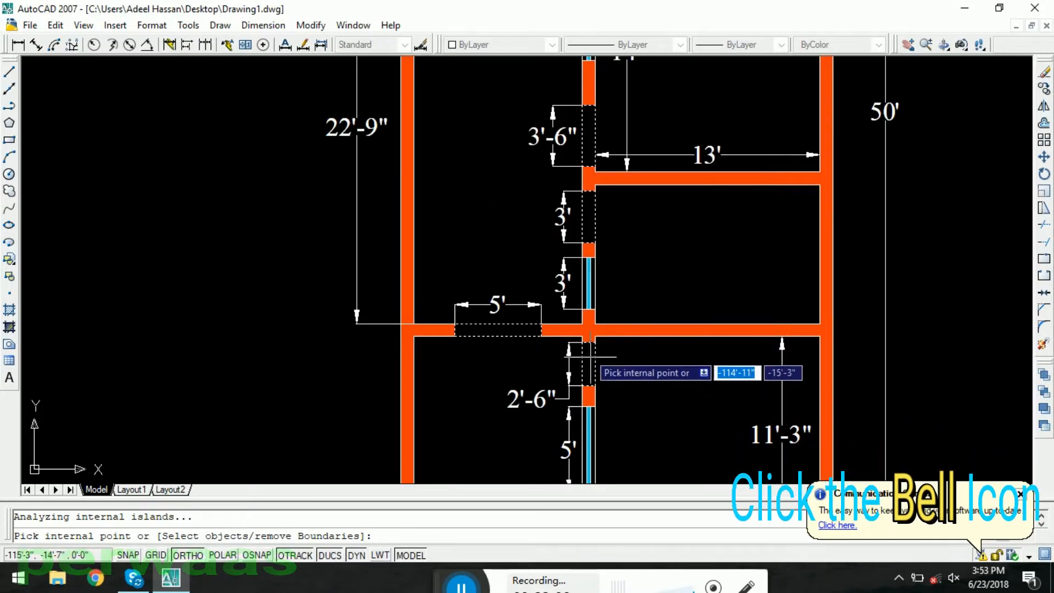
scroll(582, 307, "down", 4)
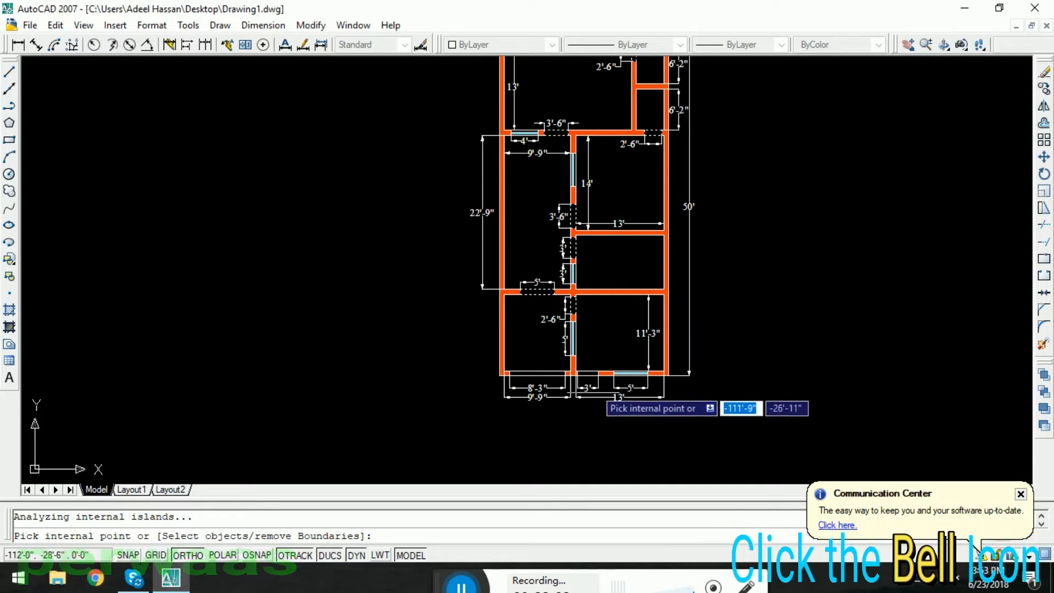
scroll(582, 406, "up", 3)
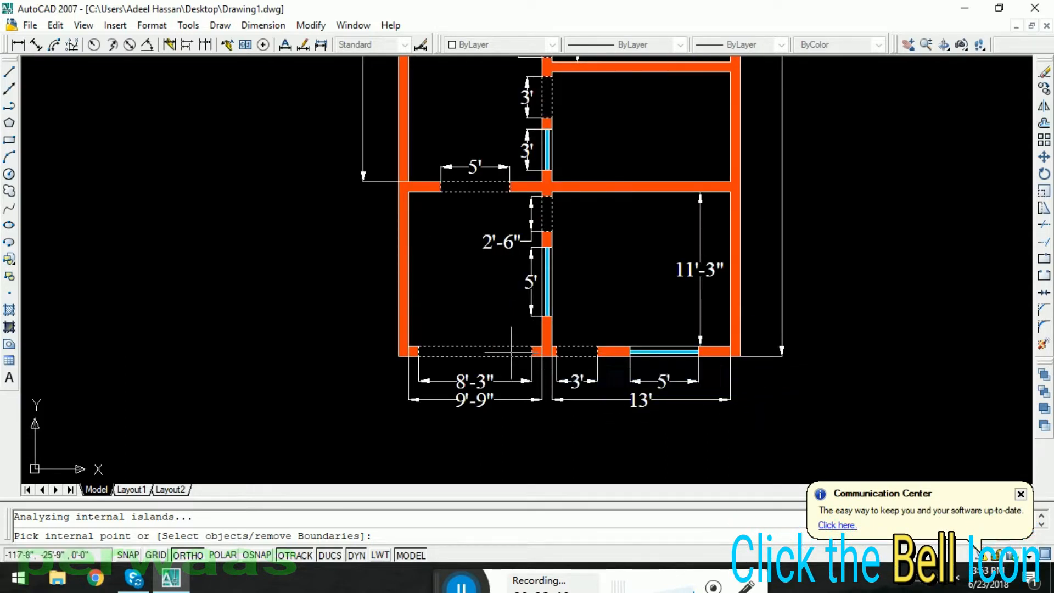
scroll(549, 354, "down", 4)
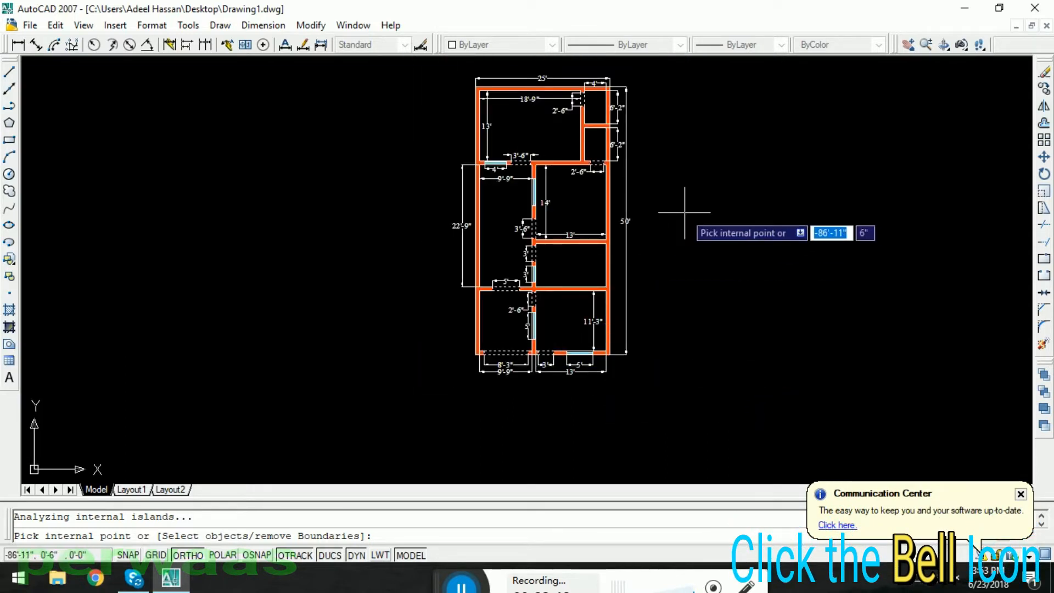
key("Return")
left_click(537, 492)
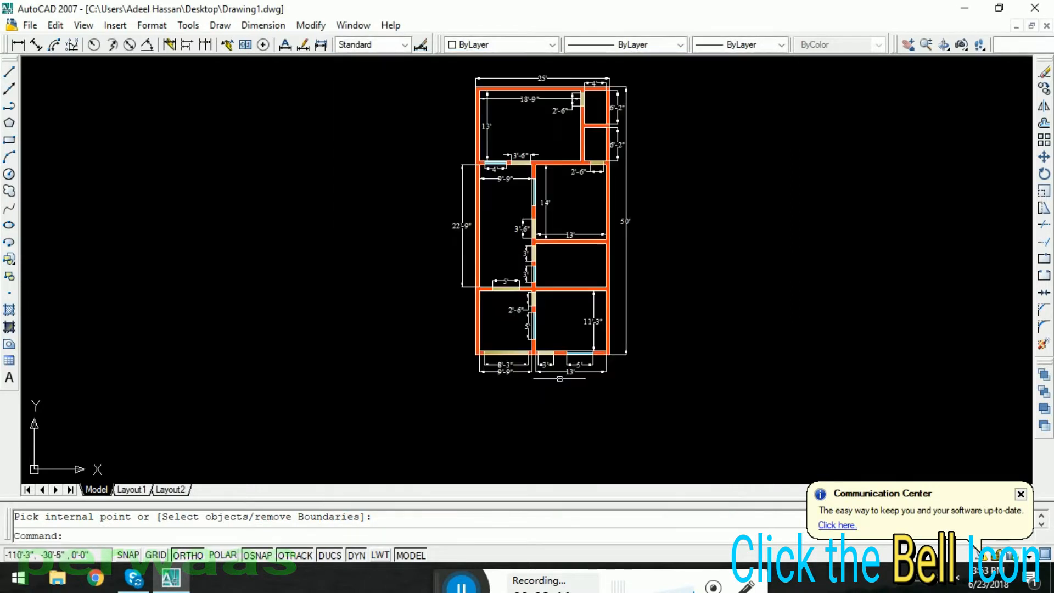
- Create a multiline text box inside the bottom-right room of the plan and enter "Bed Room"
scroll(562, 354, "up", 5)
middle_click_drag(544, 284, 566, 376)
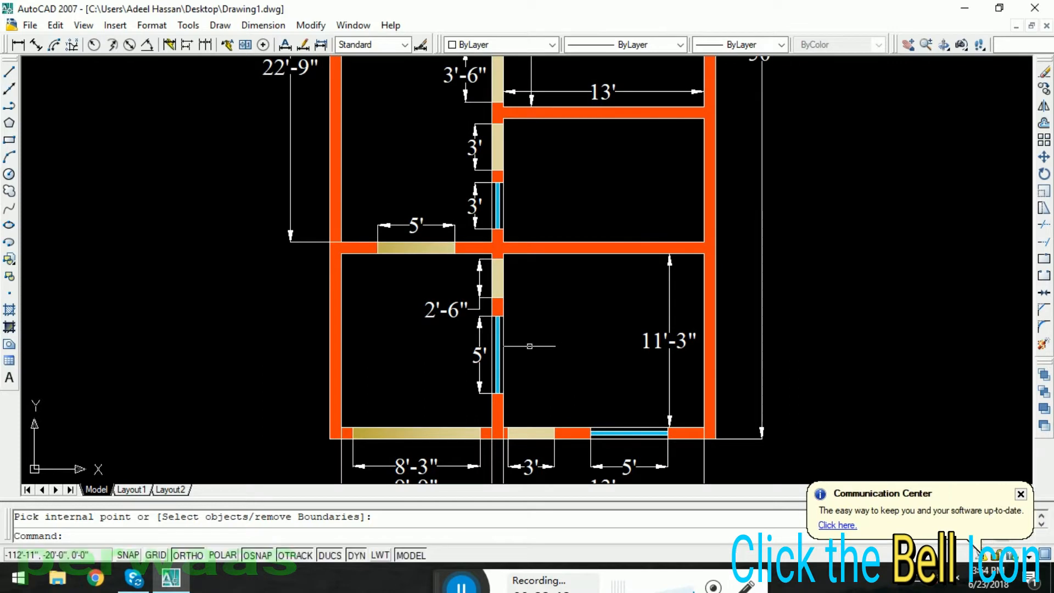
left_click(10, 379)
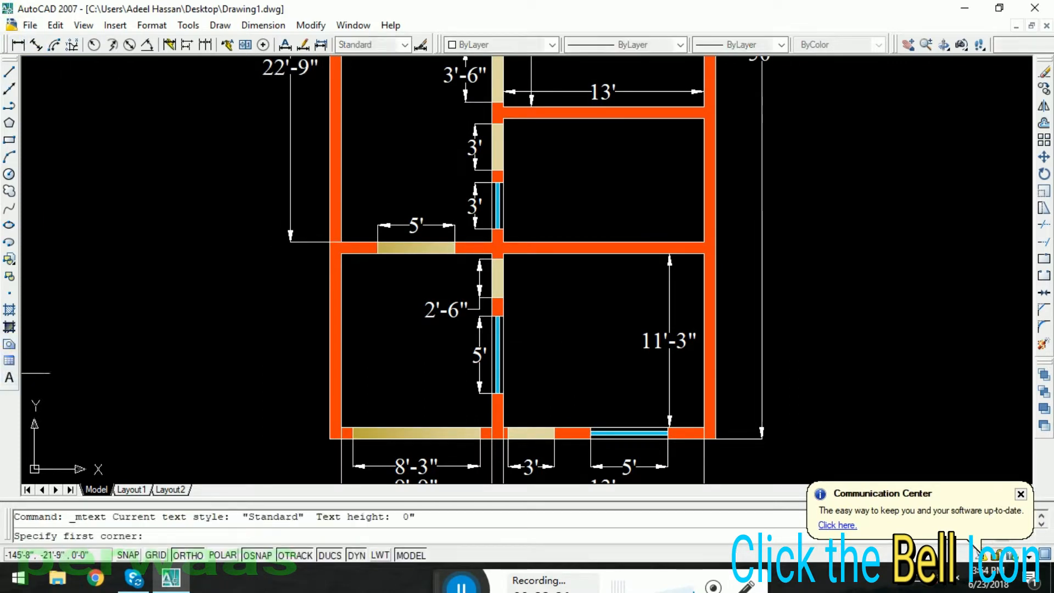
left_click(531, 312)
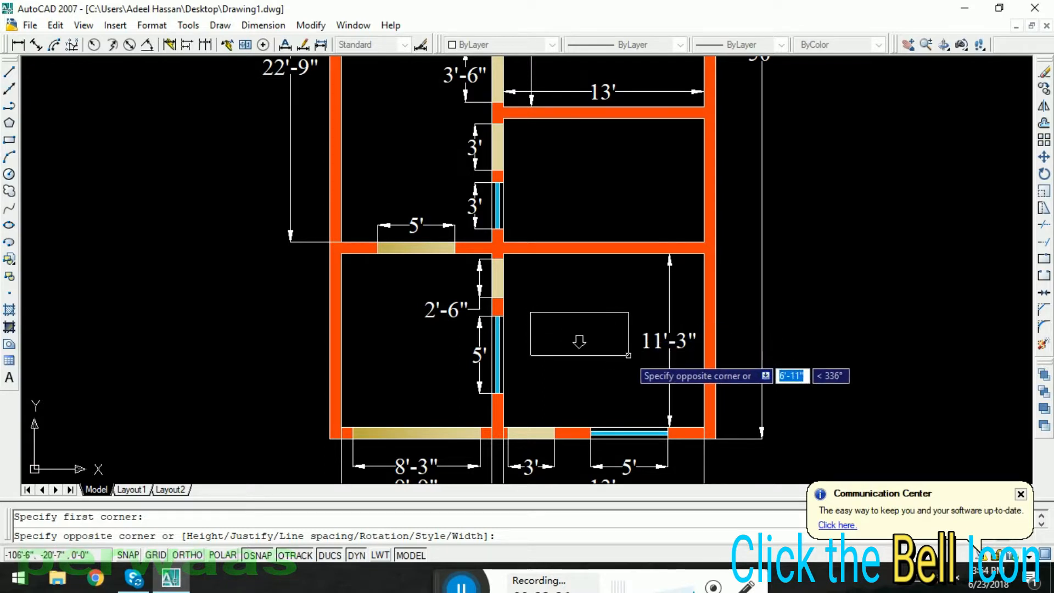
left_click(629, 356)
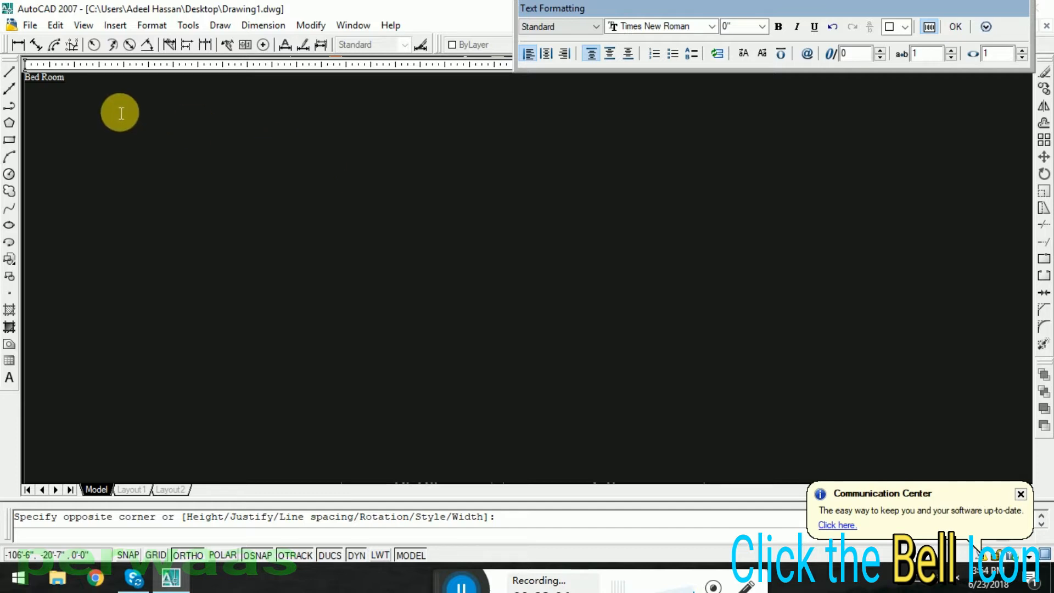
- Set the "Bed Room" text to a height of 1' in Times New Roman and finish editing it
left_click_drag(82, 87, 34, 89)
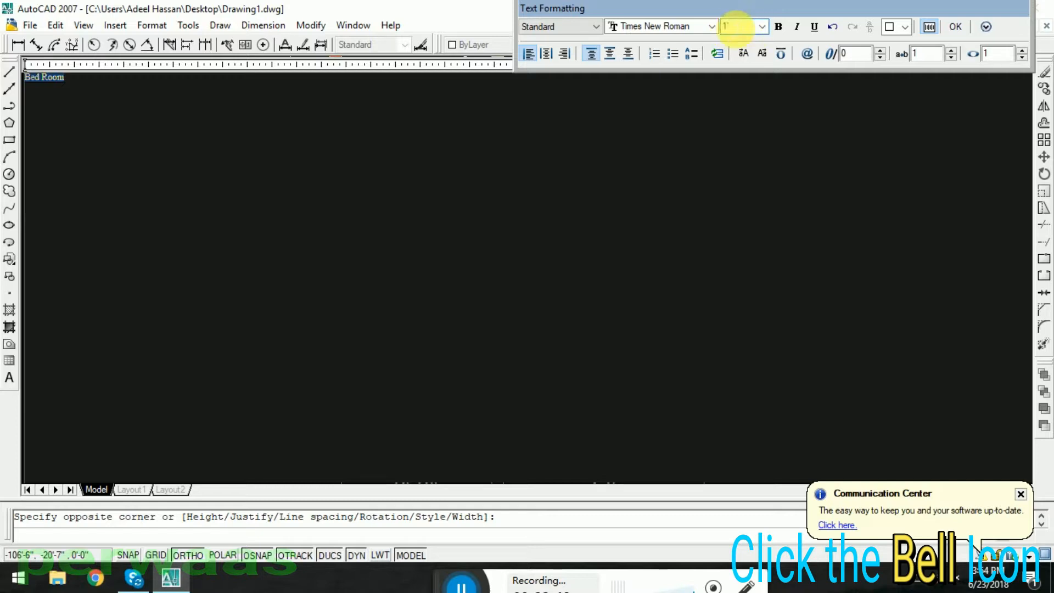
left_click(712, 27)
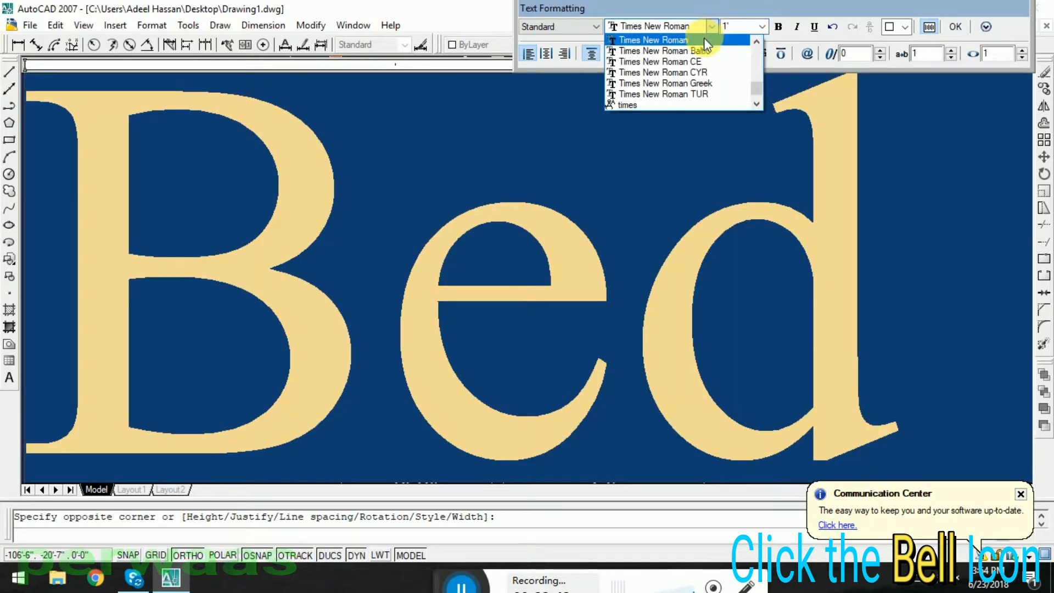
left_click(705, 40)
left_click(955, 27)
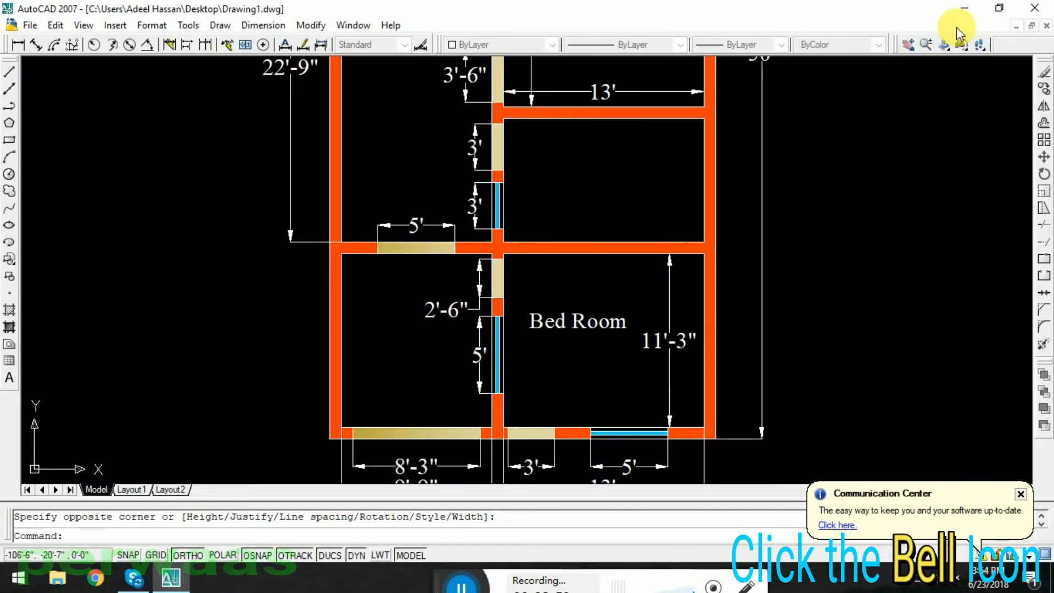
- Move the "Bed Room" label slightly lower within its room
left_click(575, 321)
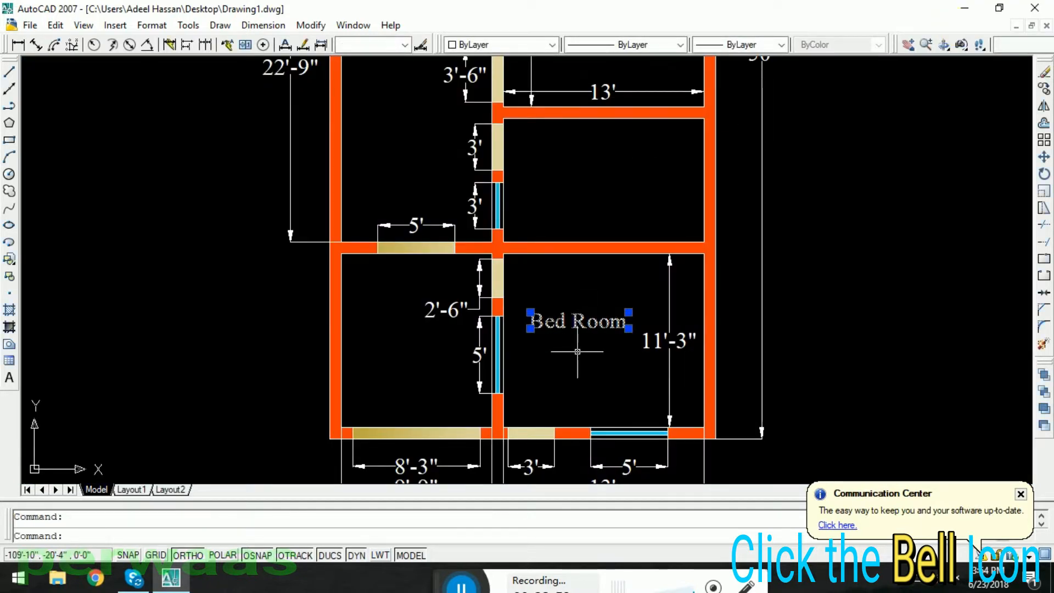
scroll(576, 346, "up", 3)
left_click_drag(571, 305, 565, 351, "ctrl")
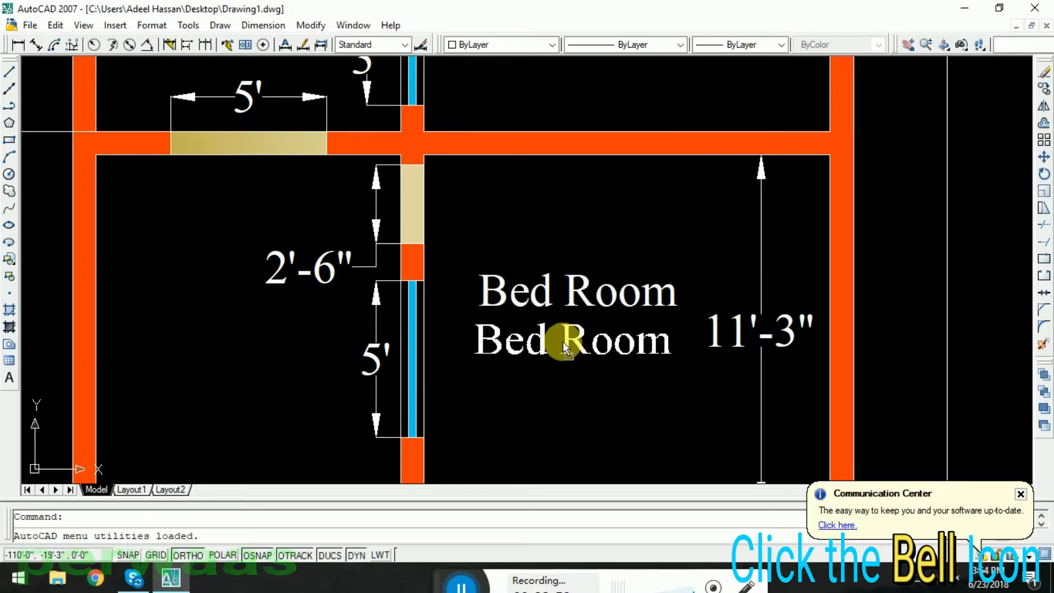
scroll(562, 294, "down", 4)
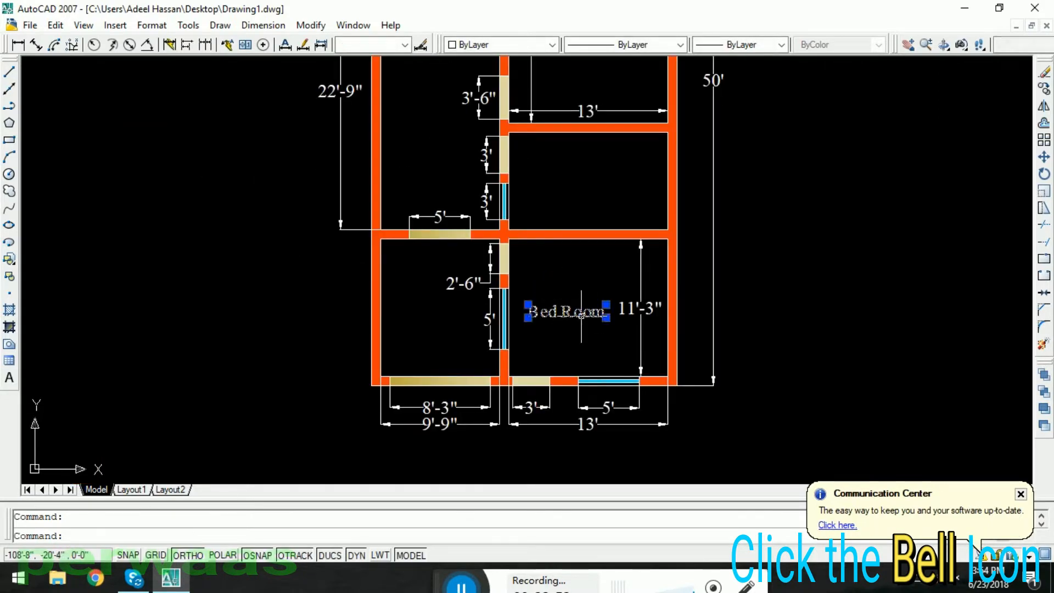
- Set the "Bed Room" text height to 1'-2" and widen its text box so both words fit on one line
double_click(589, 324)
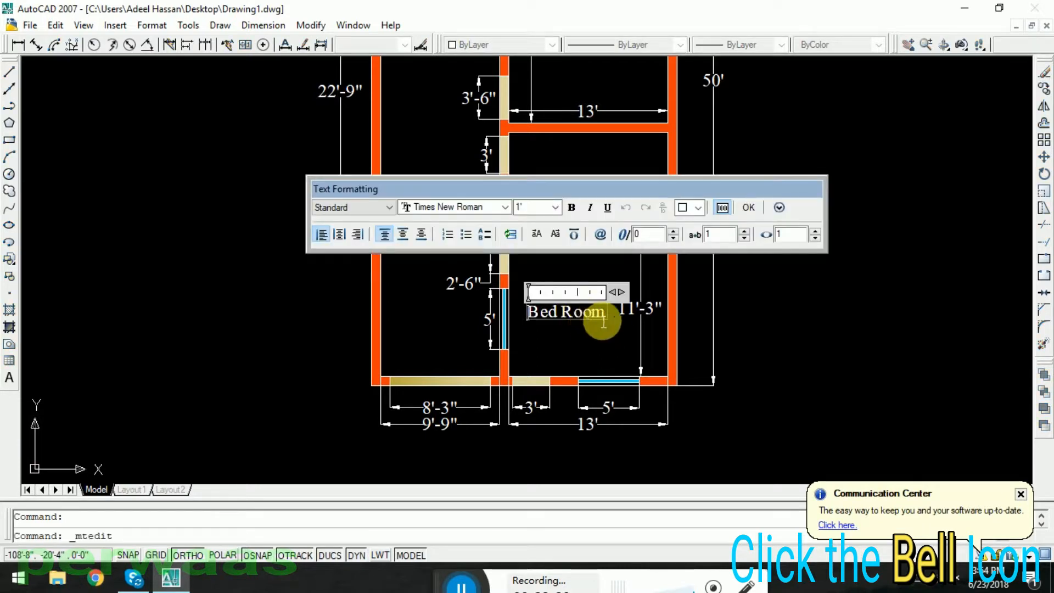
left_click_drag(611, 321, 523, 314)
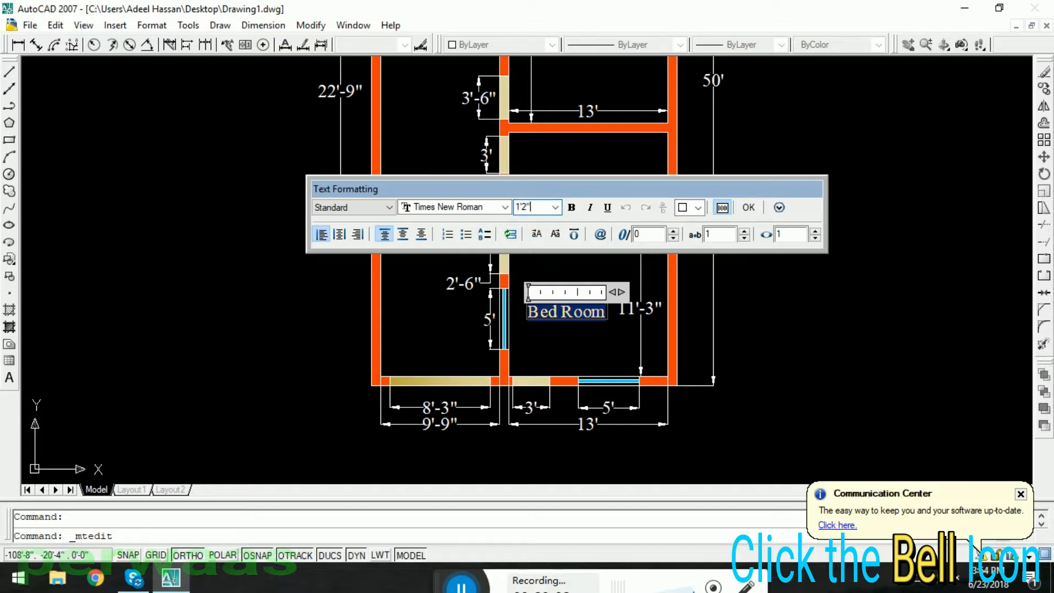
left_click(749, 208)
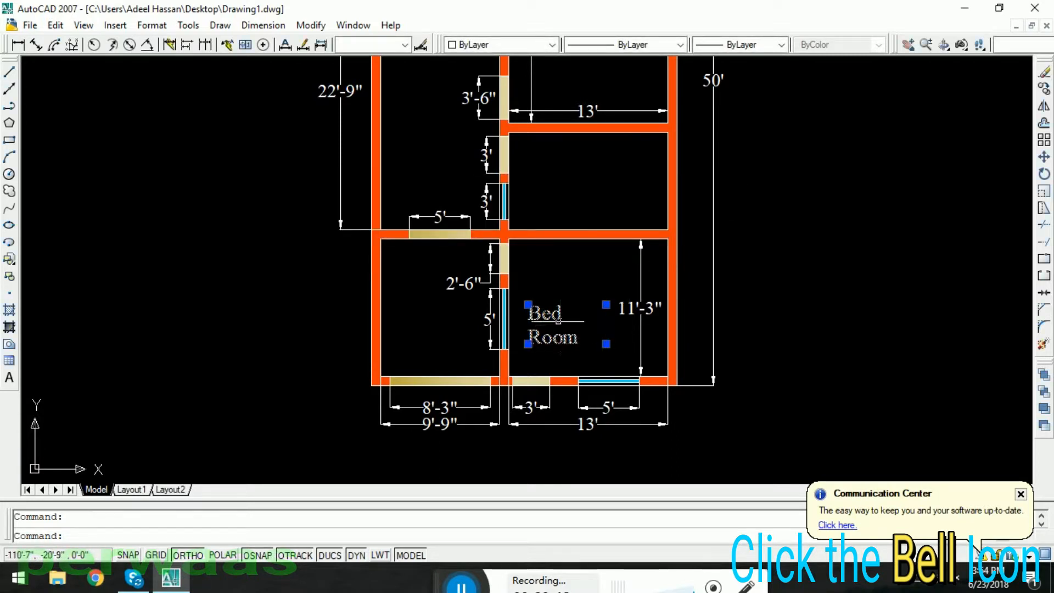
double_click(579, 328)
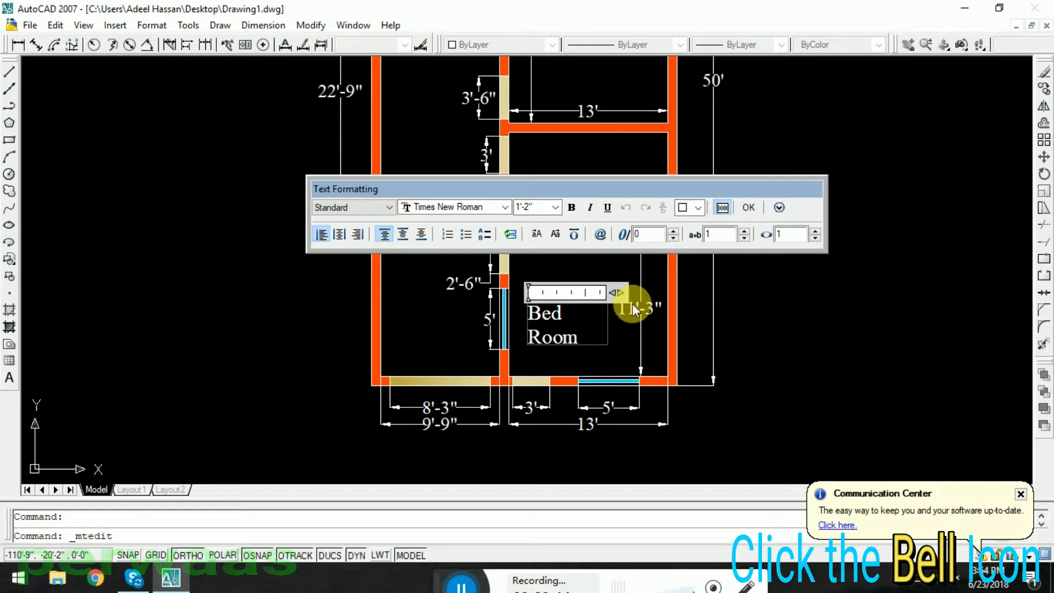
left_click_drag(629, 293, 639, 288)
left_click(612, 360)
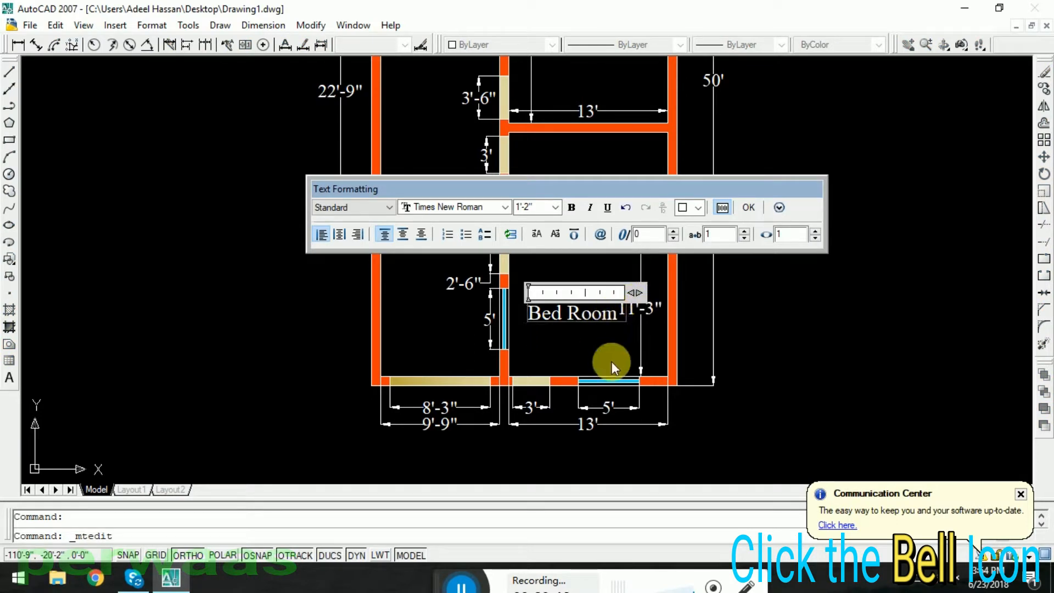
- Shift the "Bed Room" label slightly left, away from the 11'-3" dimension, and color it Magenta
left_click(598, 318)
left_click_drag(598, 319, 587, 319)
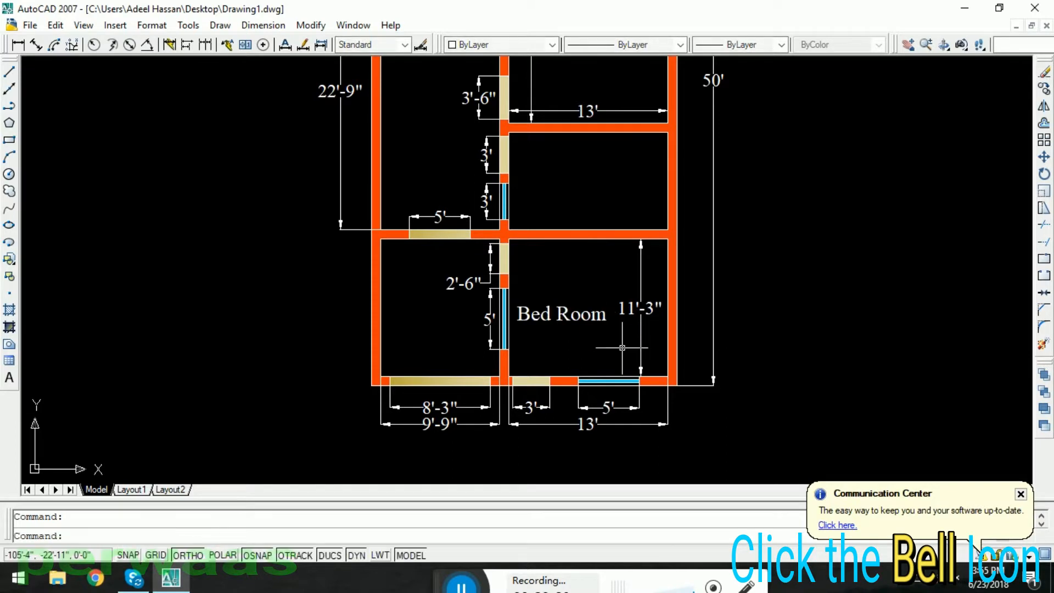
left_click(587, 318)
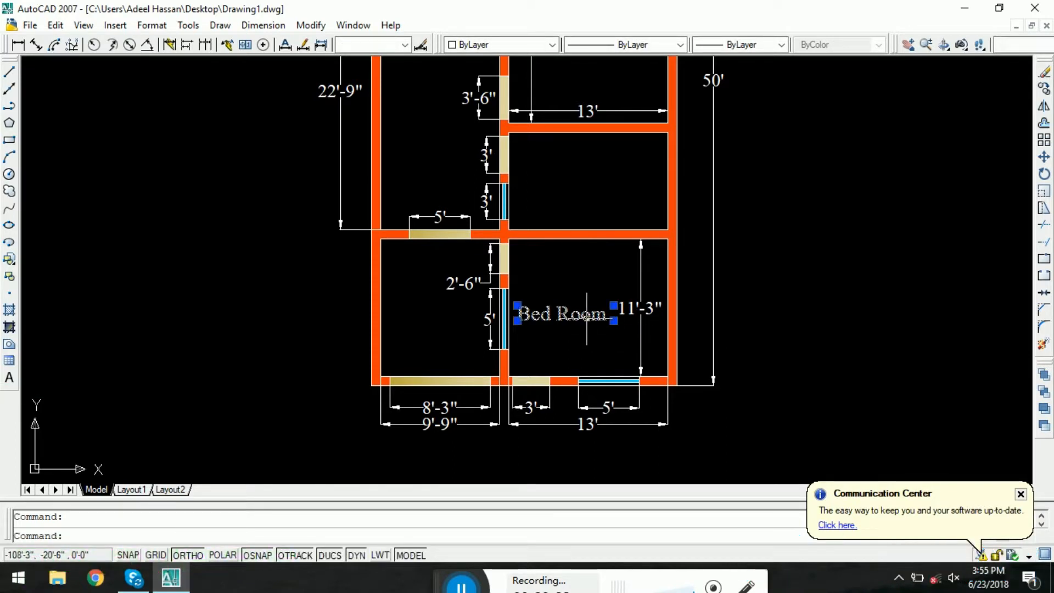
left_click(551, 45)
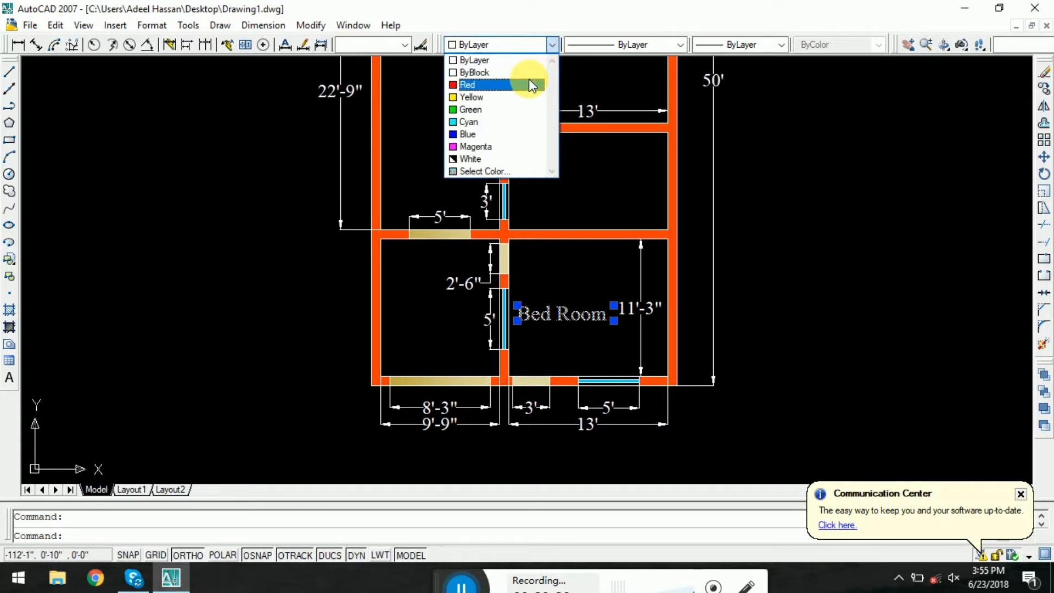
left_click(518, 147)
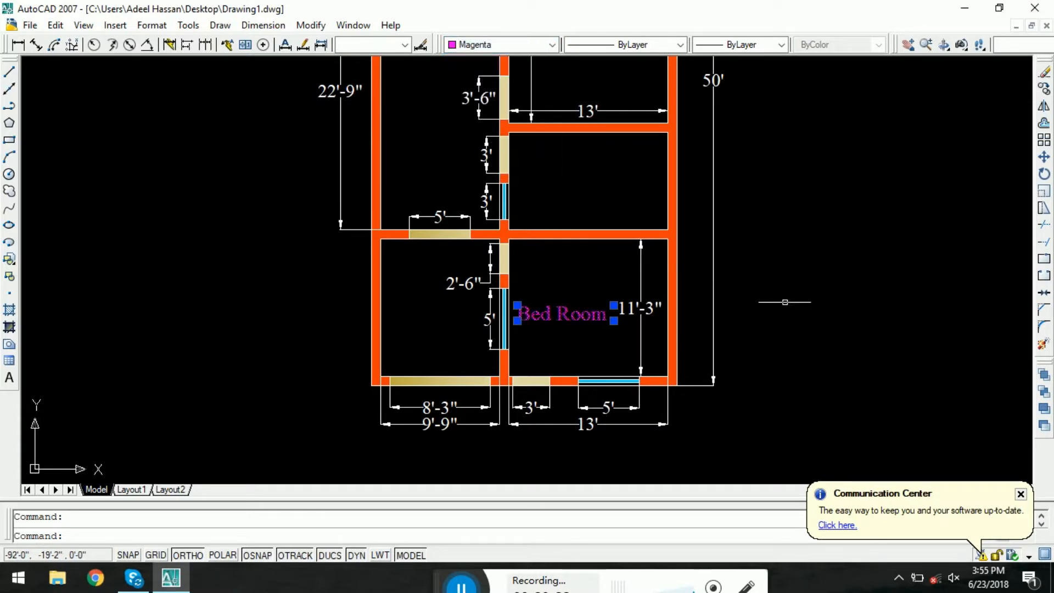
key("Escape")
- Copy the "Bed Room" label and paste it into the room directly above
left_click(601, 315)
right_click(596, 314)
left_click(630, 301)
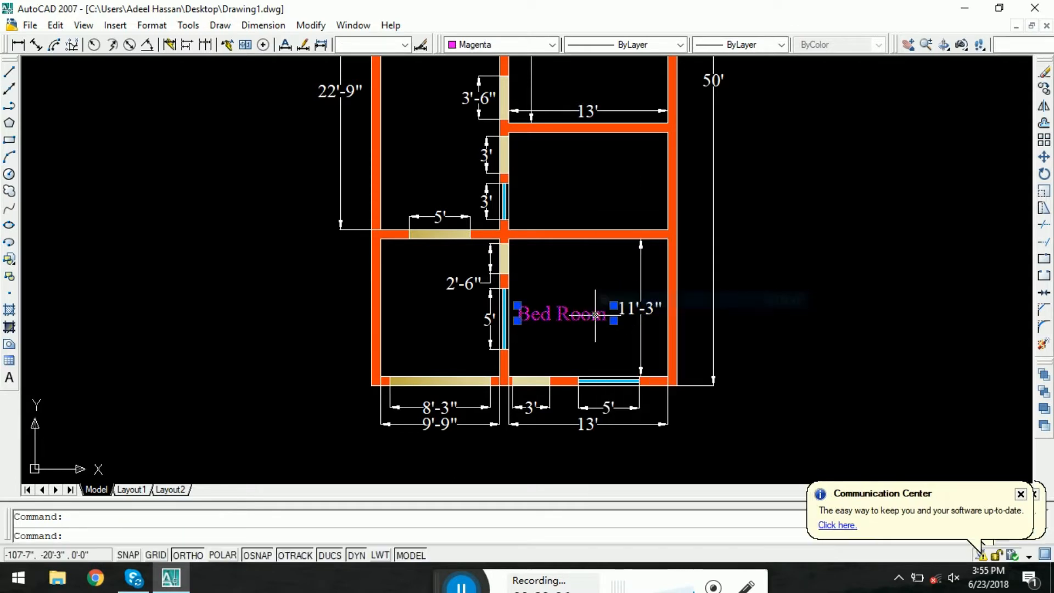
middle_click_drag(621, 347, 617, 511)
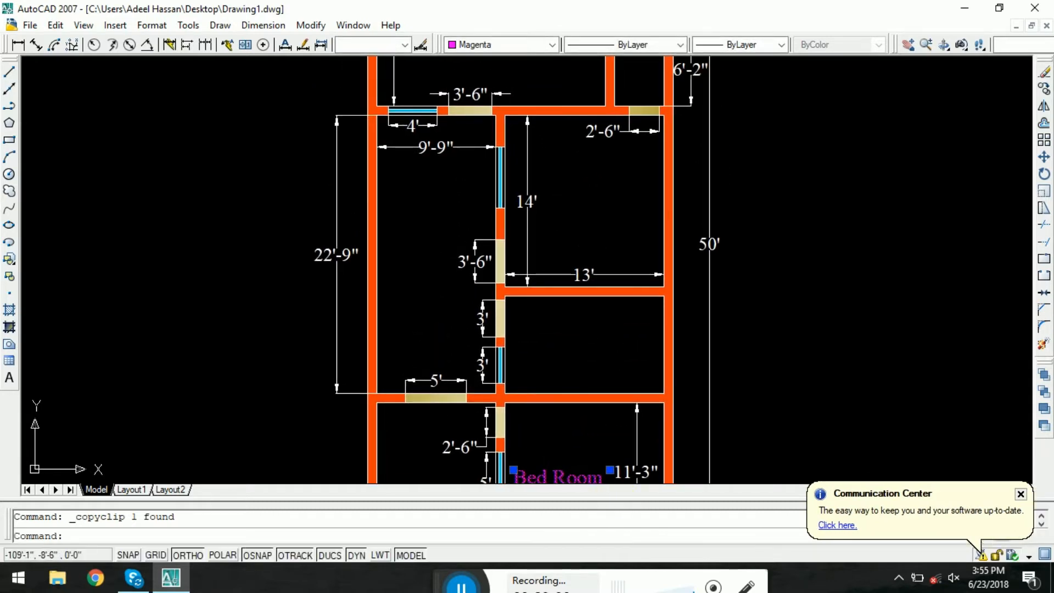
right_click(564, 337)
left_click(589, 333)
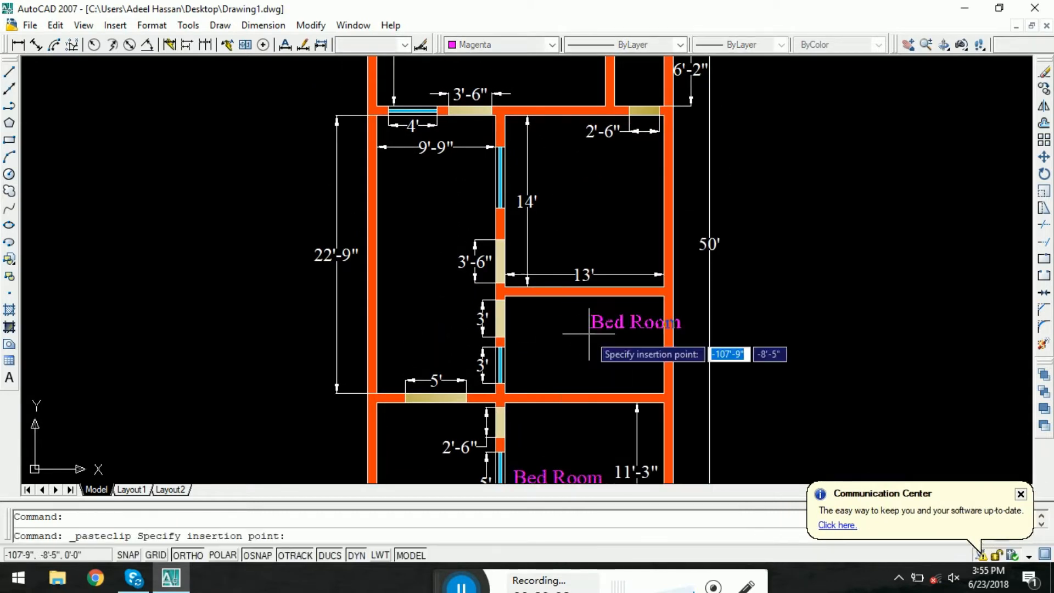
left_click(537, 352)
- Change the pasted label's text to "Kitchen" and shift it right to center it in the room
left_click(564, 347)
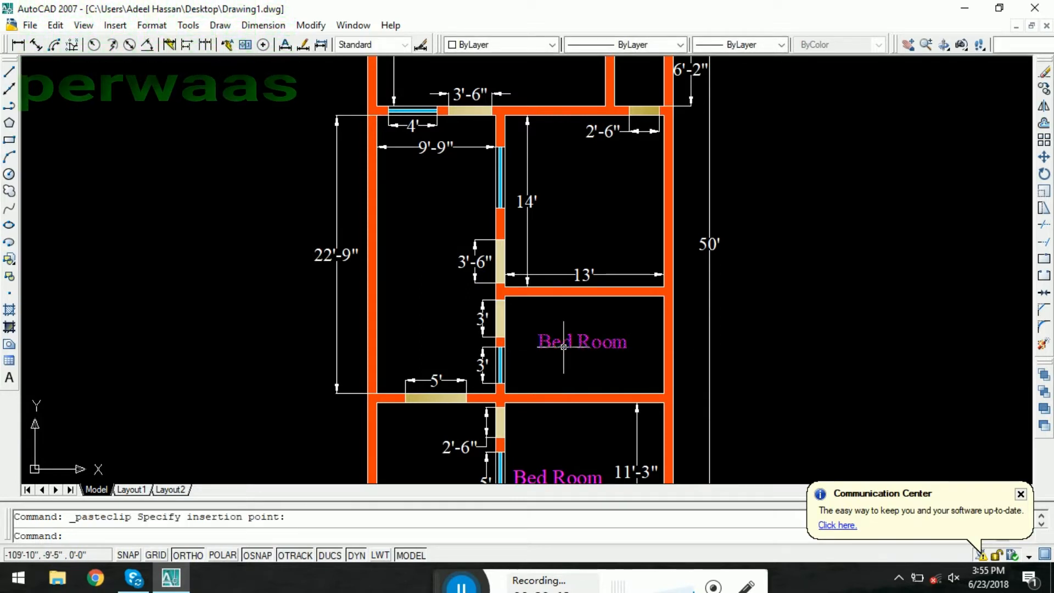
left_click(564, 346)
type("ed")
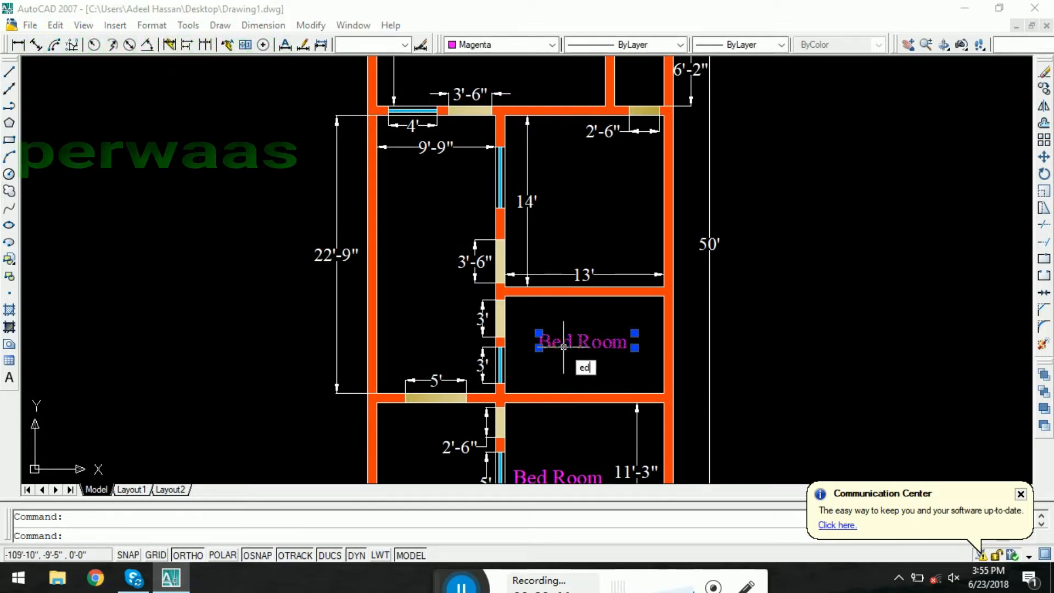
key("Return")
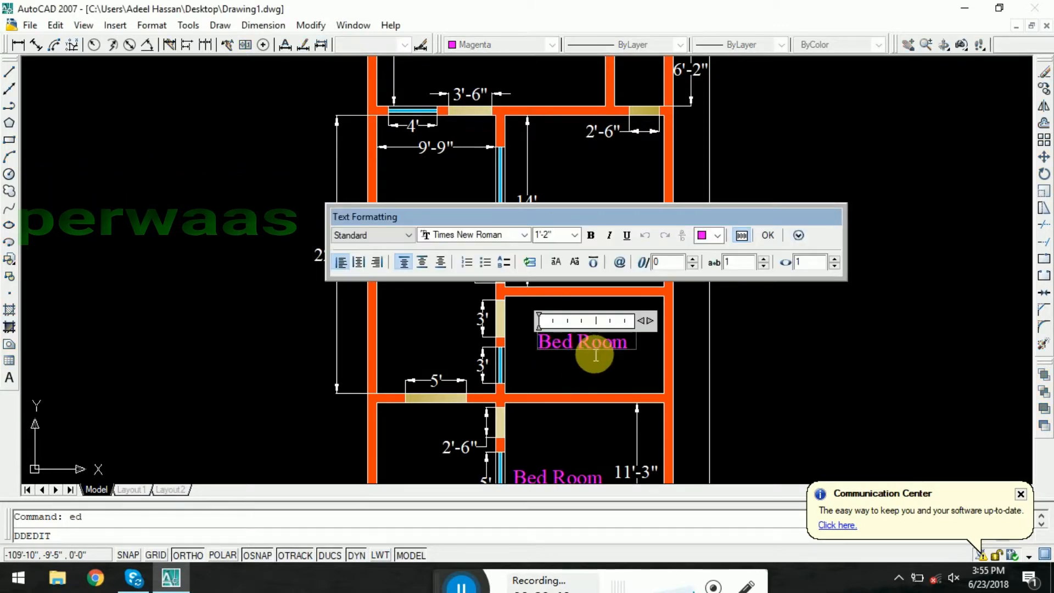
left_click_drag(631, 351, 541, 350)
type("Ki")
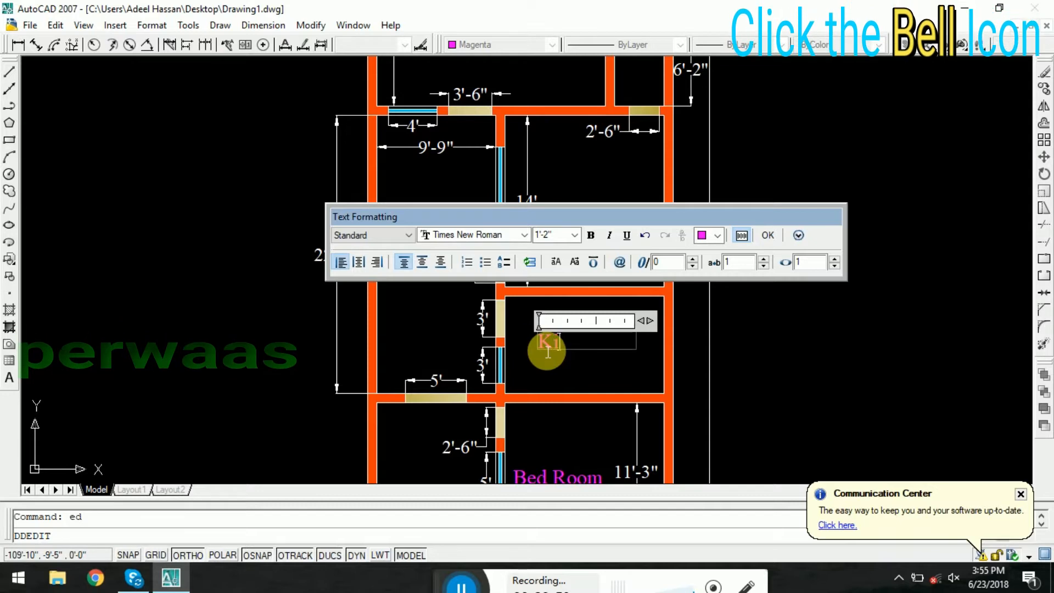
type("tchen")
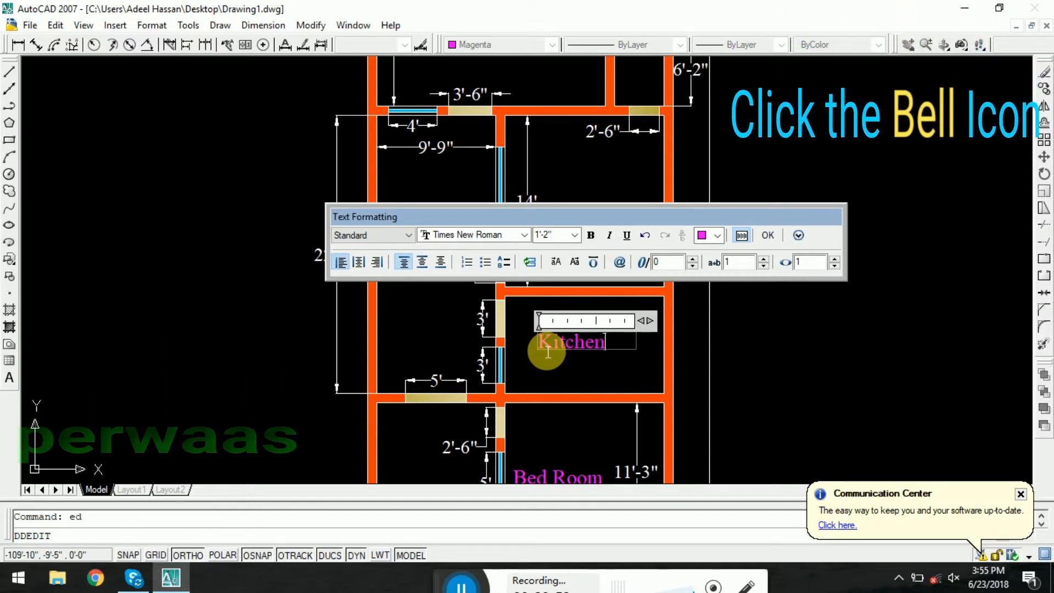
left_click(601, 369)
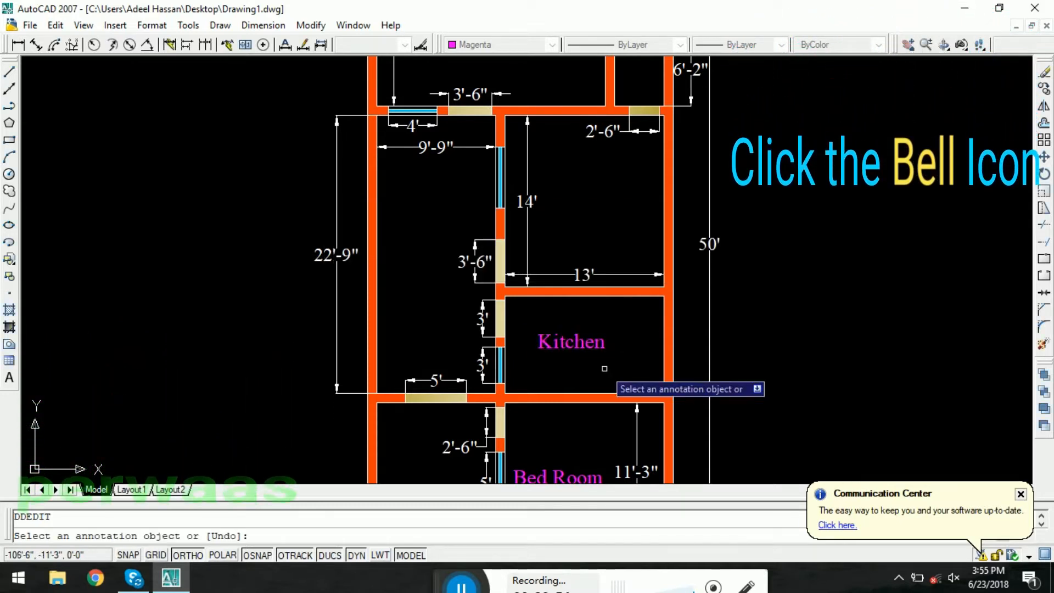
key("Escape")
left_click(597, 346)
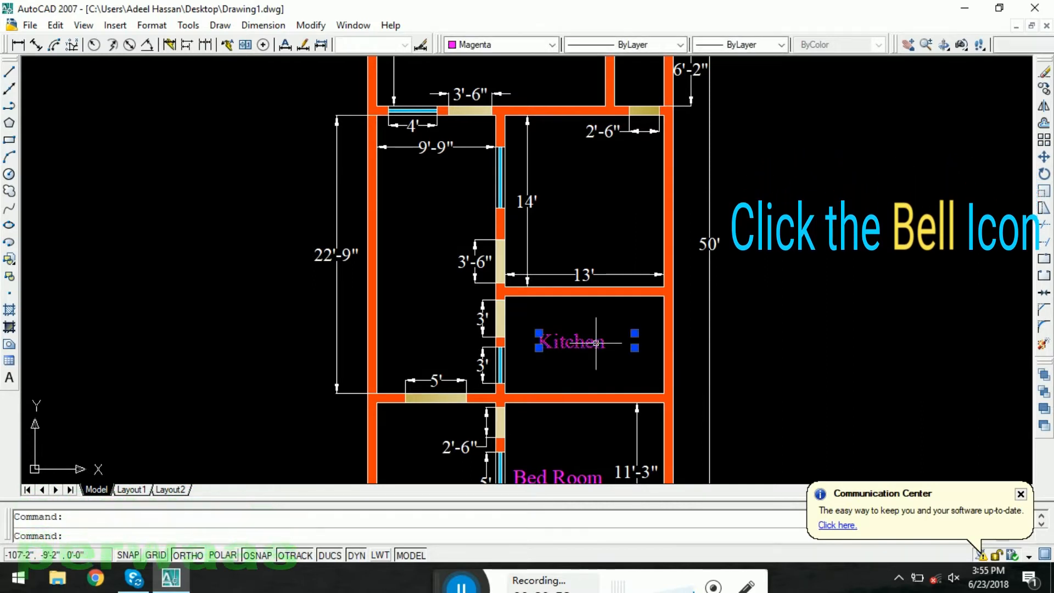
left_click_drag(597, 346, 610, 345)
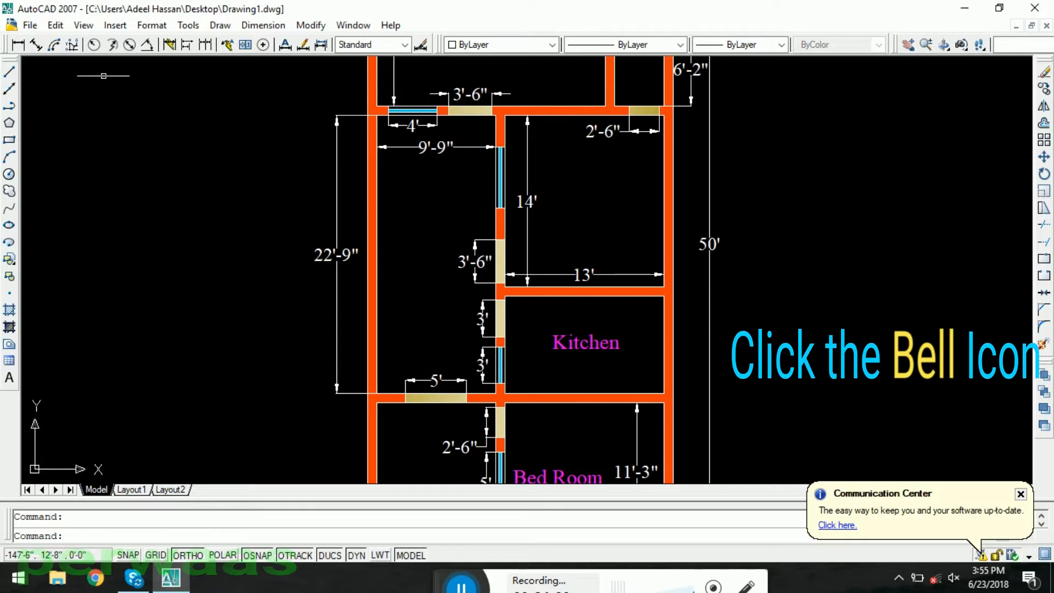
- Add linear dimensions for the kitchen's depth outside its right wall and its width just above its lower wall
left_click(18, 48)
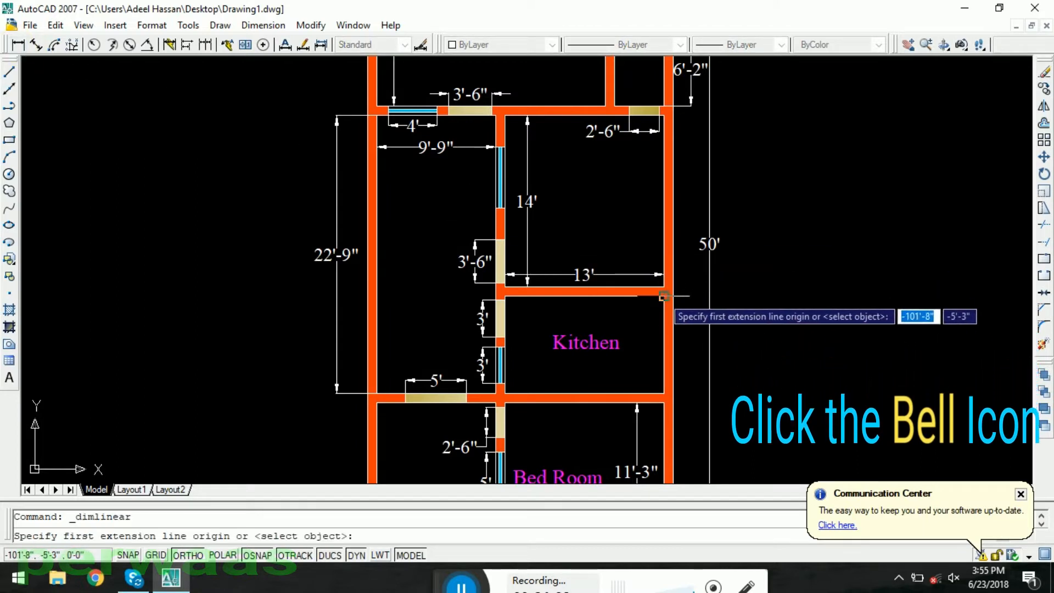
left_click(668, 299)
left_click(669, 394)
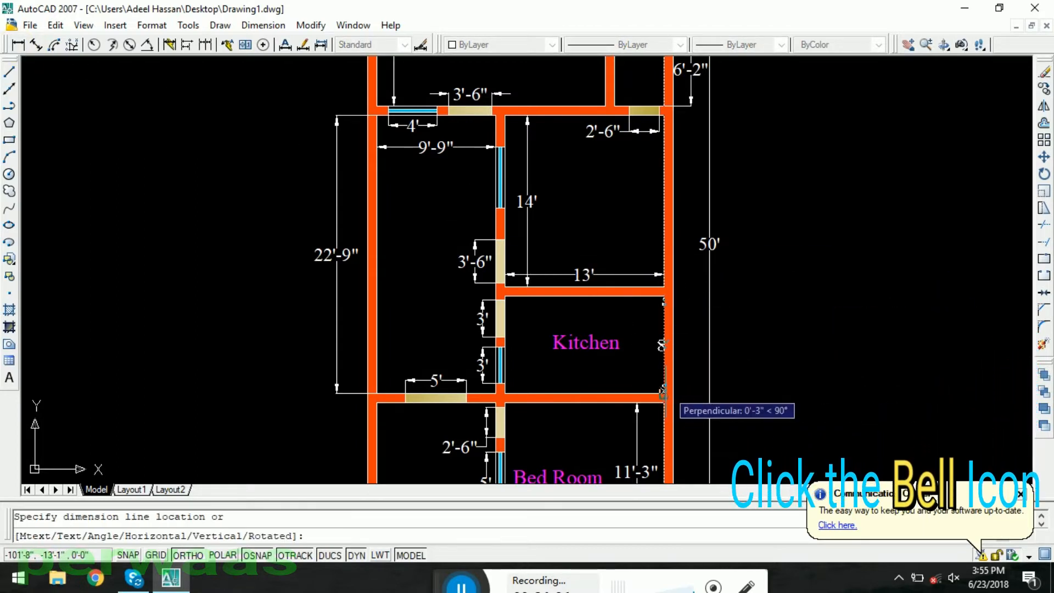
left_click(694, 387)
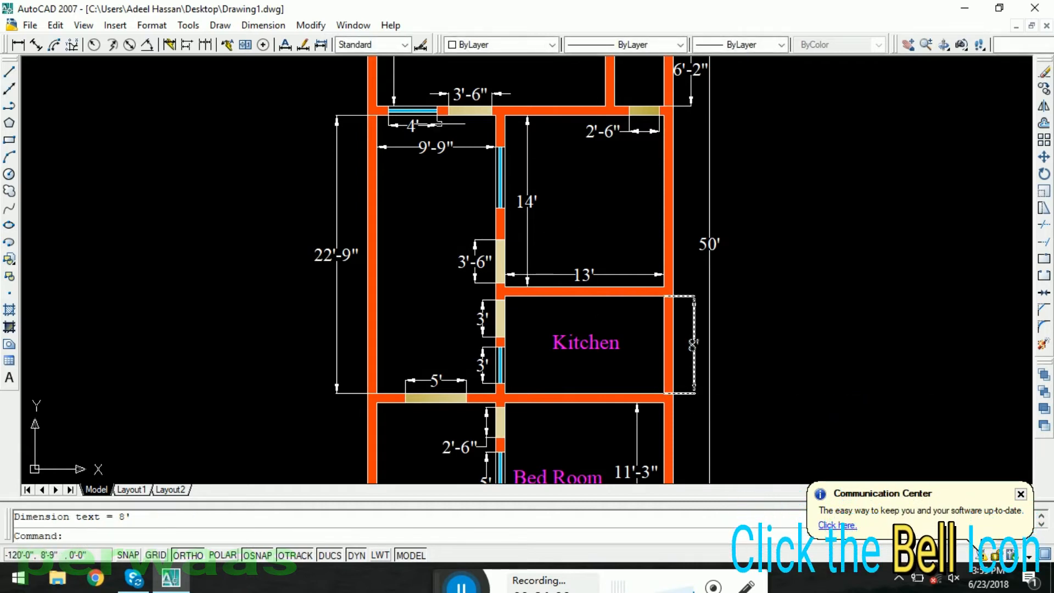
left_click(18, 45)
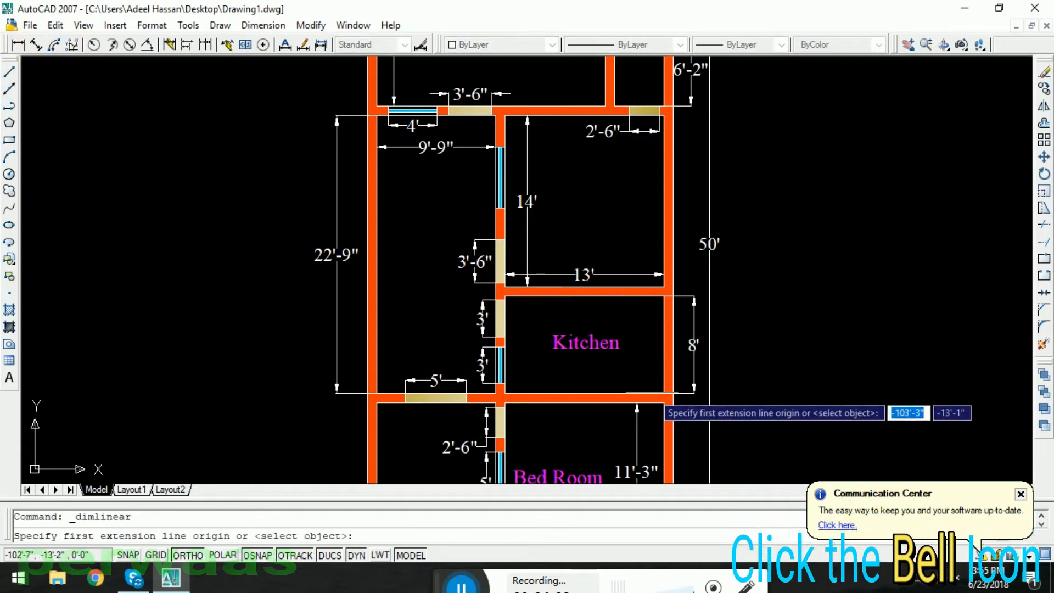
left_click(665, 393)
left_click(505, 394)
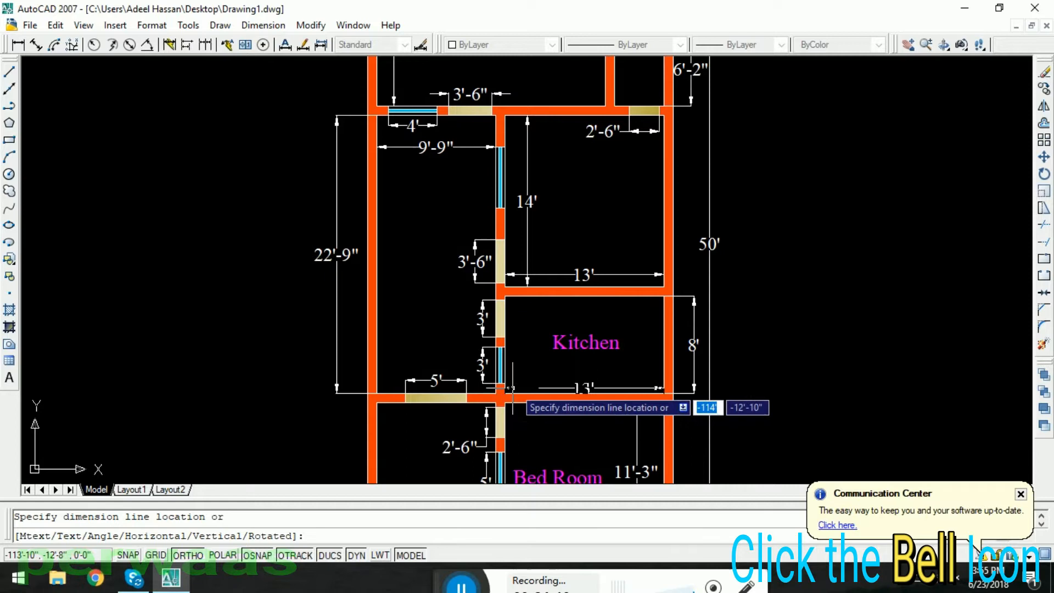
left_click(647, 383)
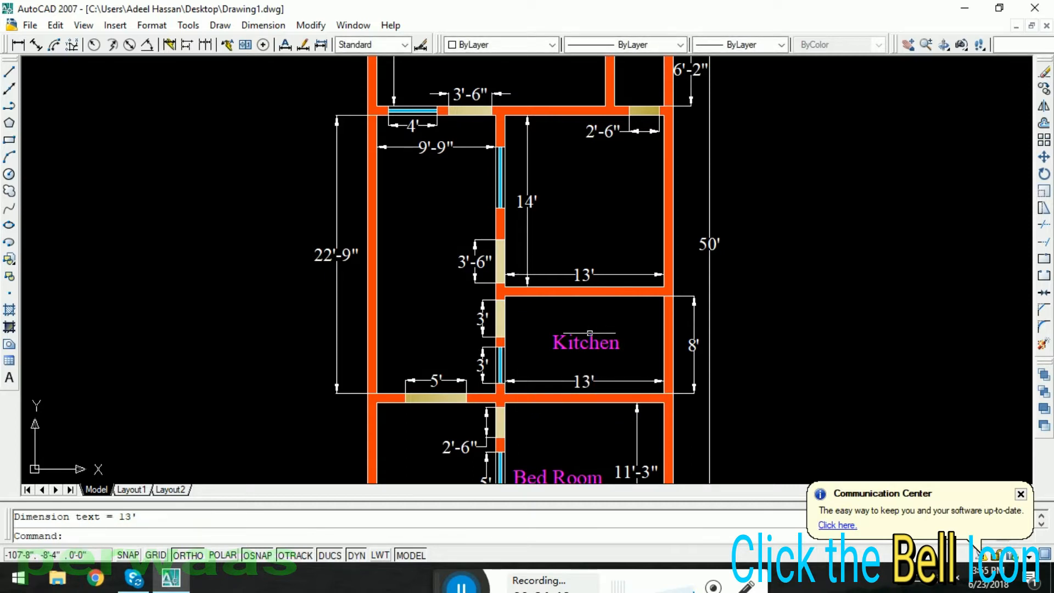
- Change the lower room's "Bed Room" label to "Dwg Room" and widen its text box to fit on one line
middle_click_drag(559, 308, 595, 434)
left_click(527, 287)
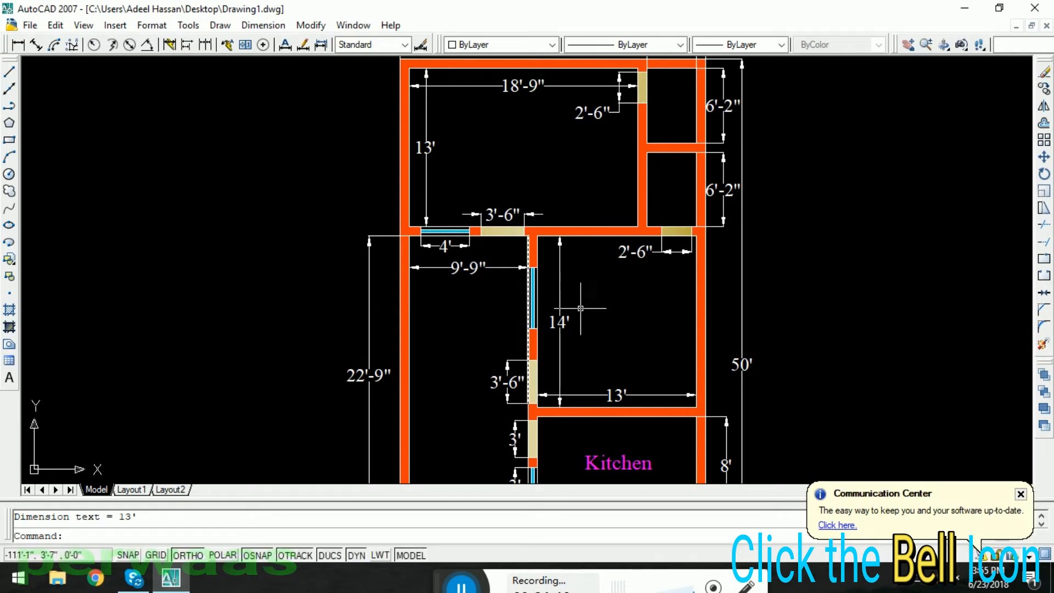
scroll(492, 219, "down", 4)
scroll(546, 358, "up", 5)
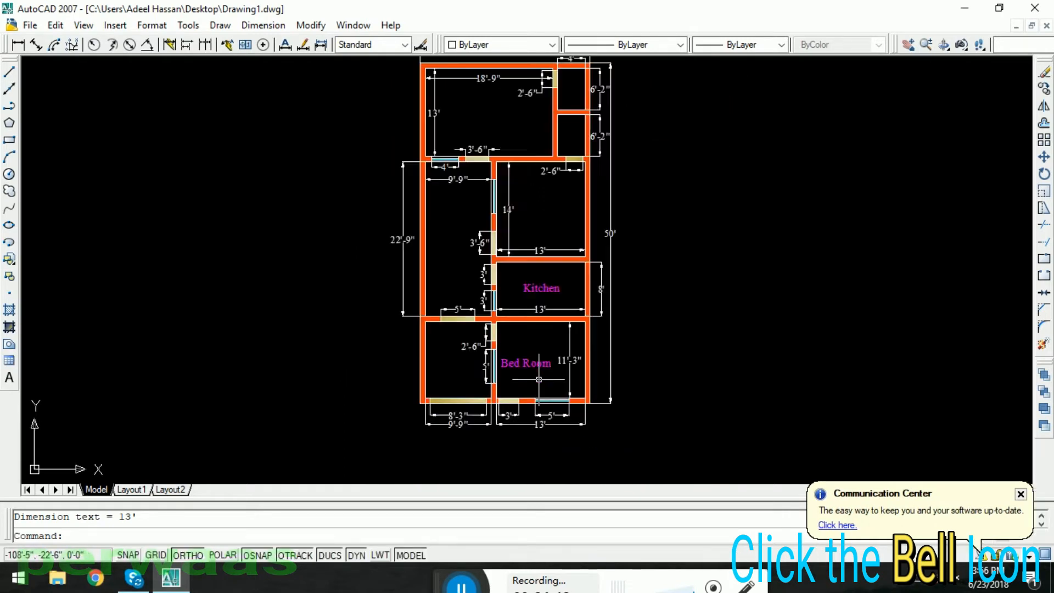
left_click(537, 368)
type("e")
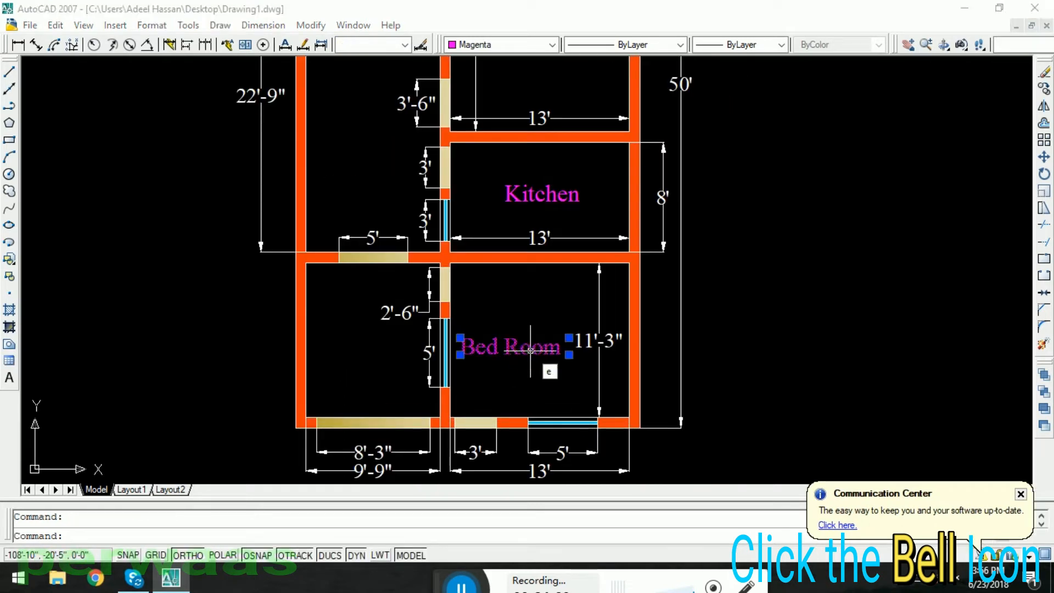
type("d")
key("Return")
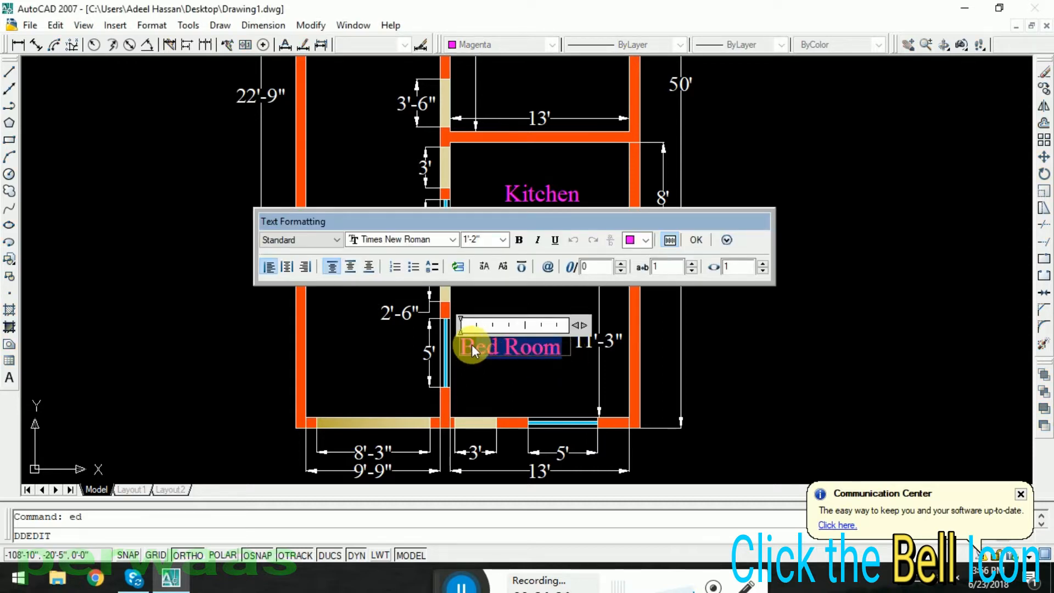
type("Dwg")
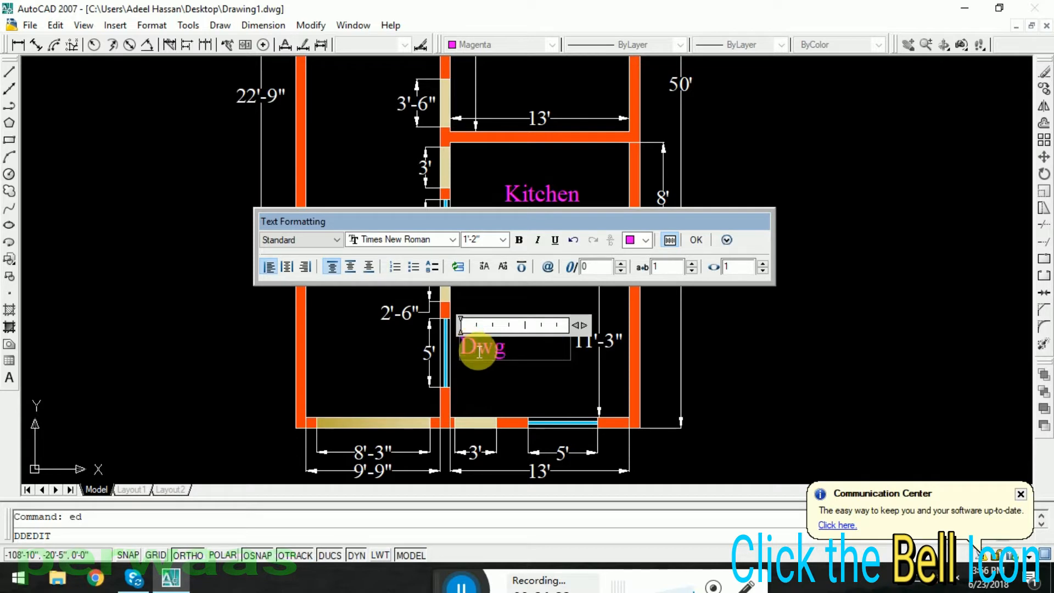
type(" Room")
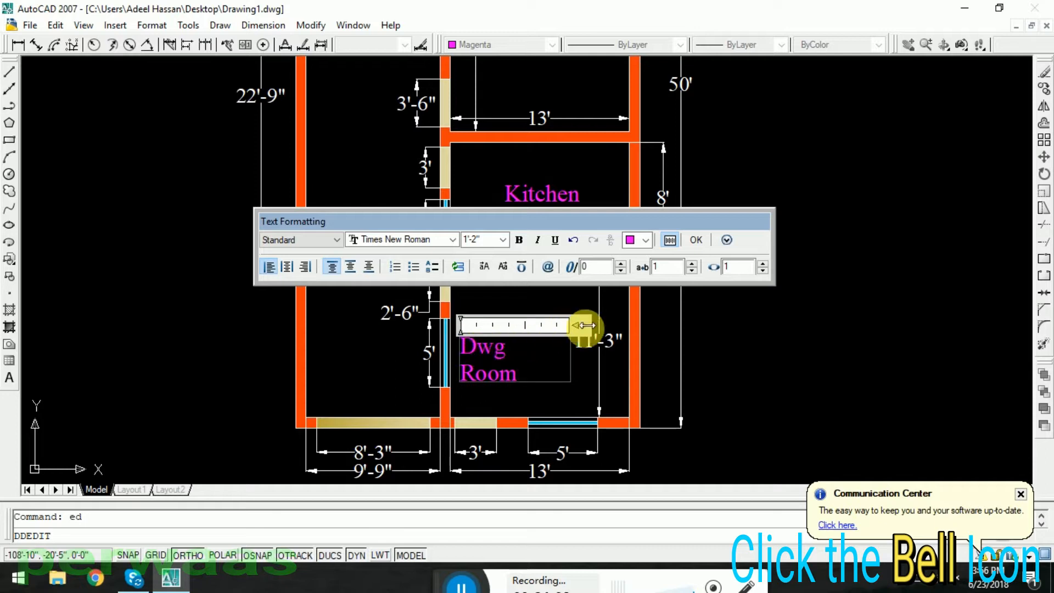
left_click_drag(585, 325, 604, 326)
left_click(754, 367)
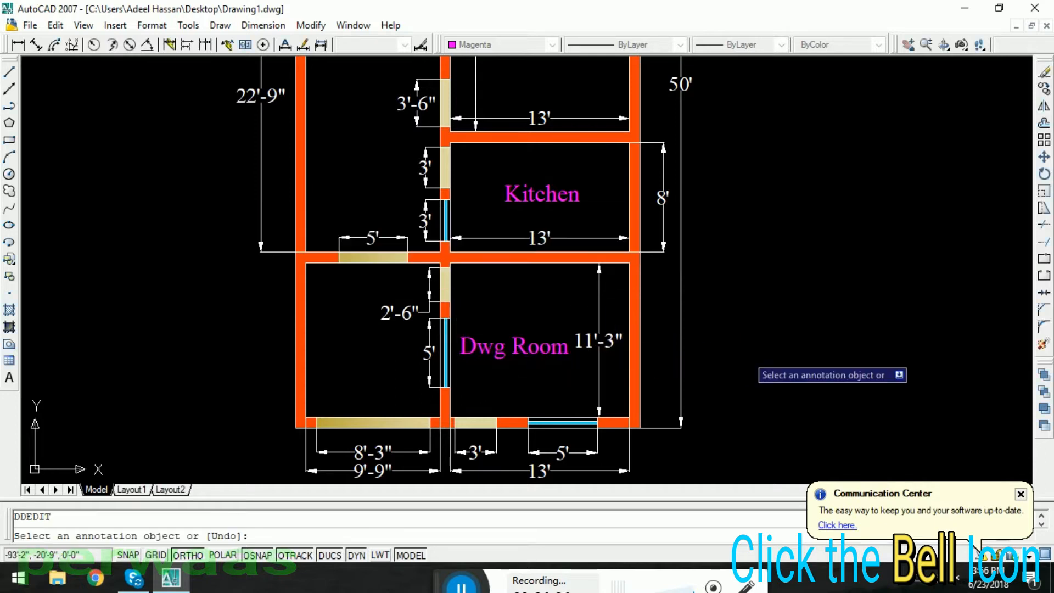
key("Escape")
- Move the "Dwg Room" label up and slightly right, clear of the 11'-3" dimension text
left_click(559, 358)
left_click_drag(554, 348, 565, 324)
left_click(556, 321)
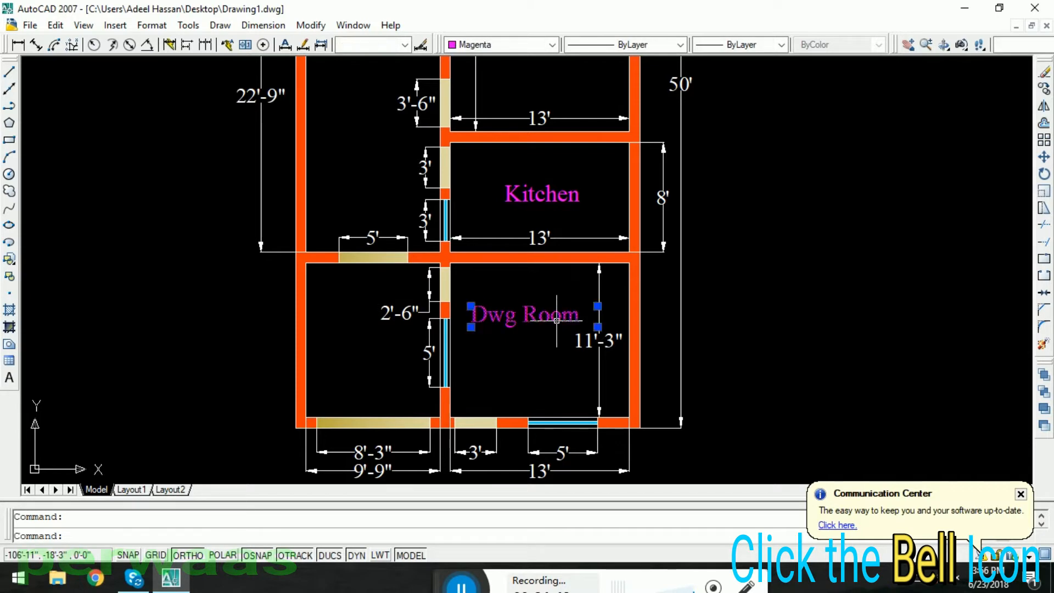
- Copy the "Dwg Room" label into the room above the kitchen and shift it right, clear of the 14' dimension
key("ctrl+c")
scroll(560, 369, "down", 5)
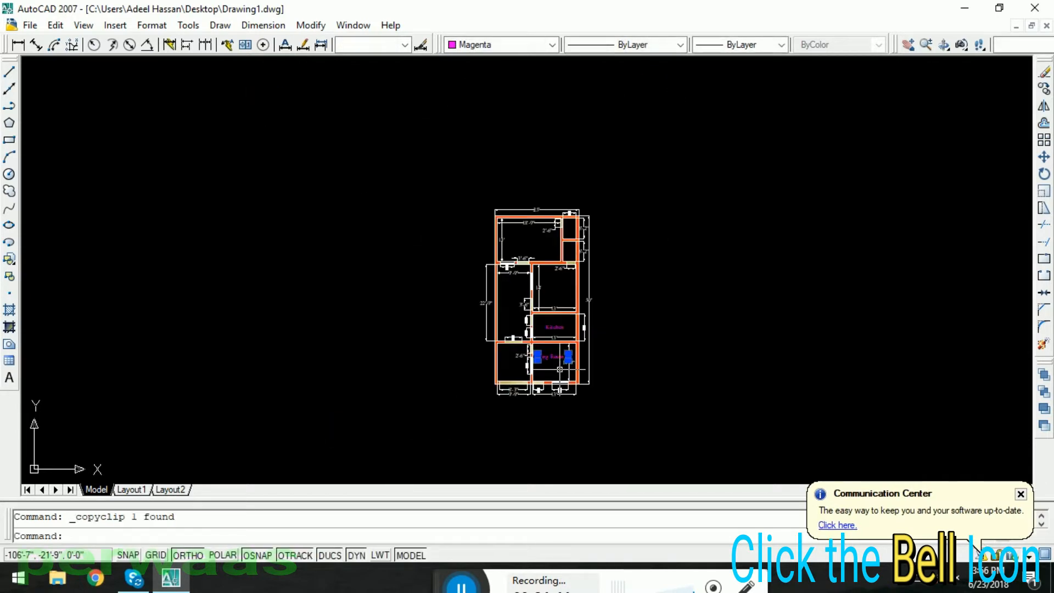
scroll(527, 246, "up", 5)
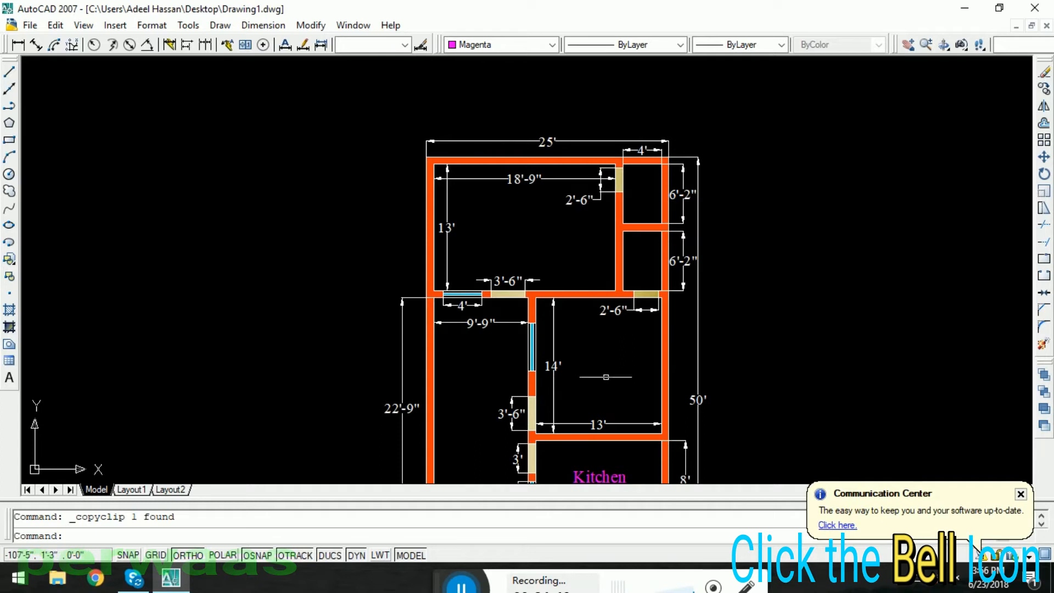
right_click(597, 358)
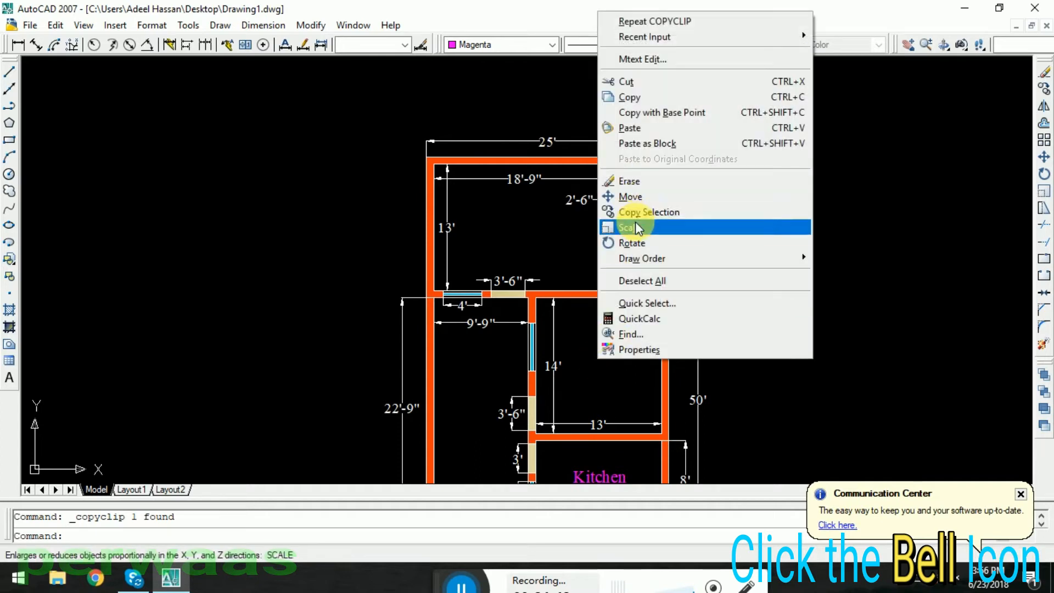
left_click(637, 128)
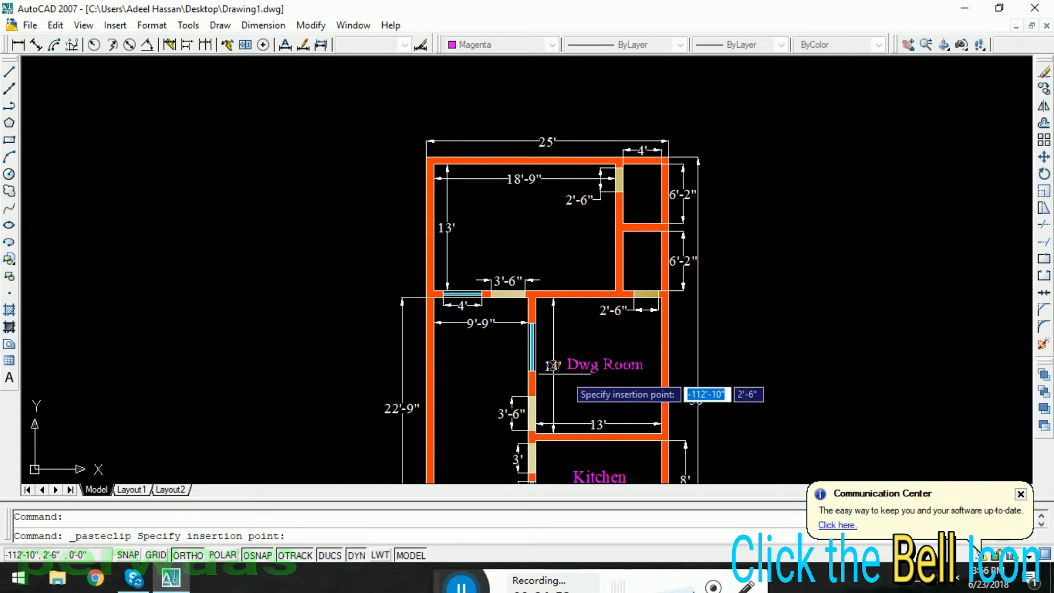
left_click(565, 374)
left_click(569, 362)
scroll(582, 376, "up", 2)
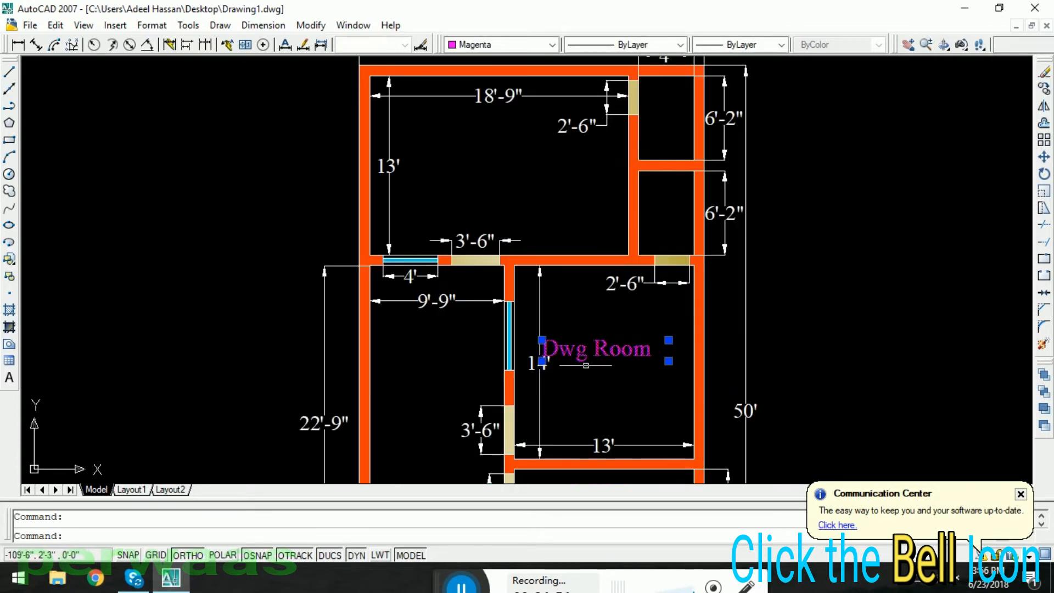
left_click_drag(586, 359, 604, 377)
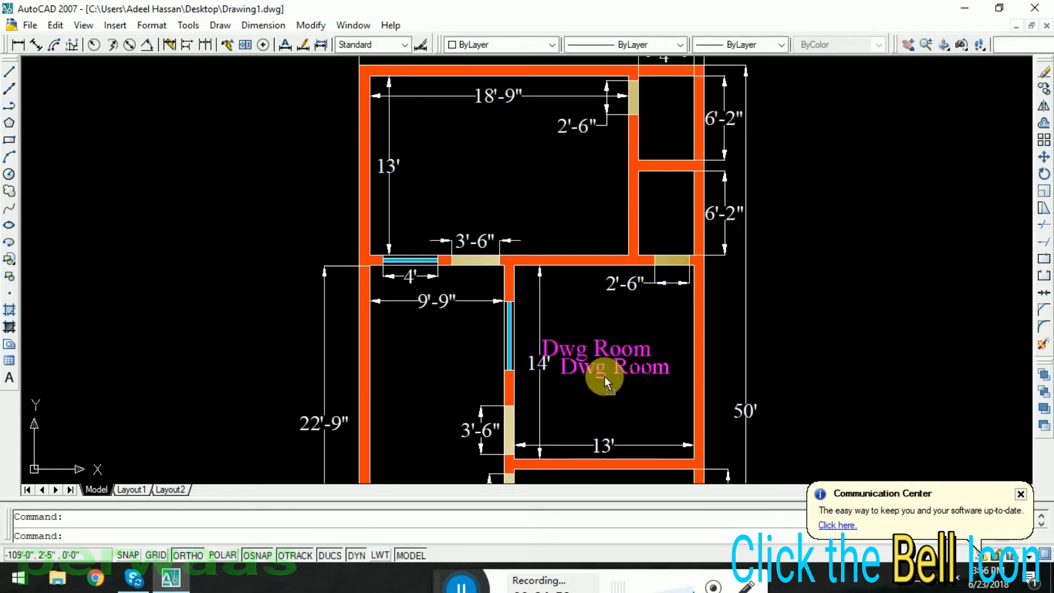
- Change the text of the label above the kitchen to "Bed Room"
left_click(632, 370)
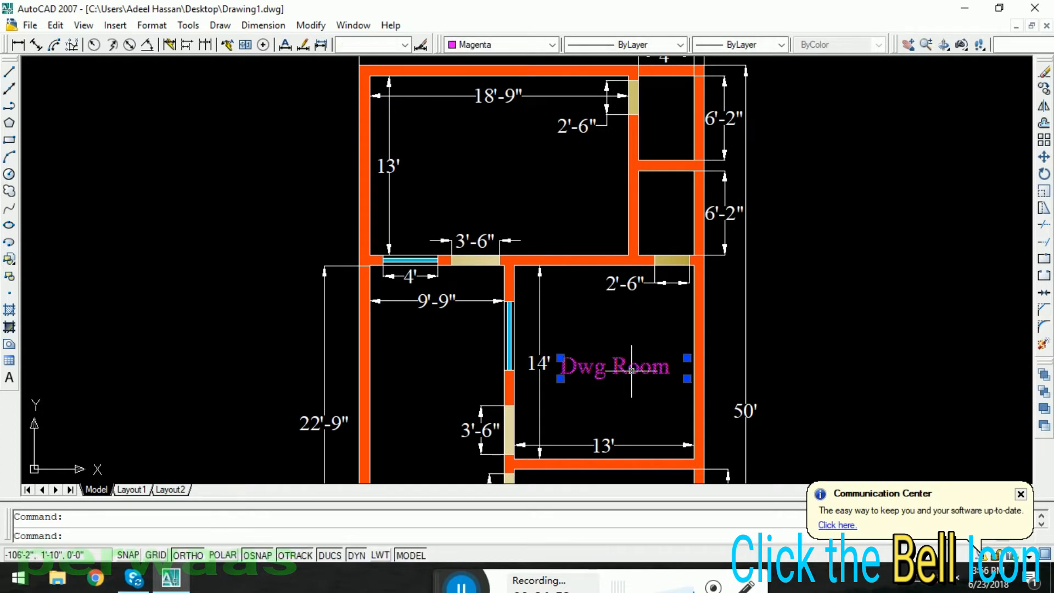
double_click(676, 377)
left_click_drag(675, 376, 555, 379)
type("Bed")
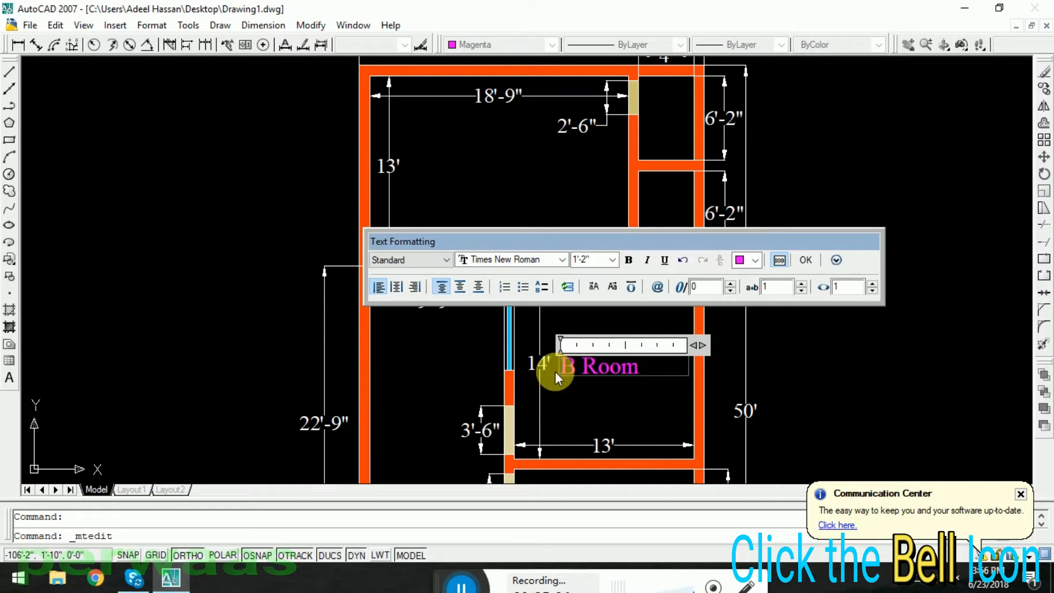
left_click(555, 372)
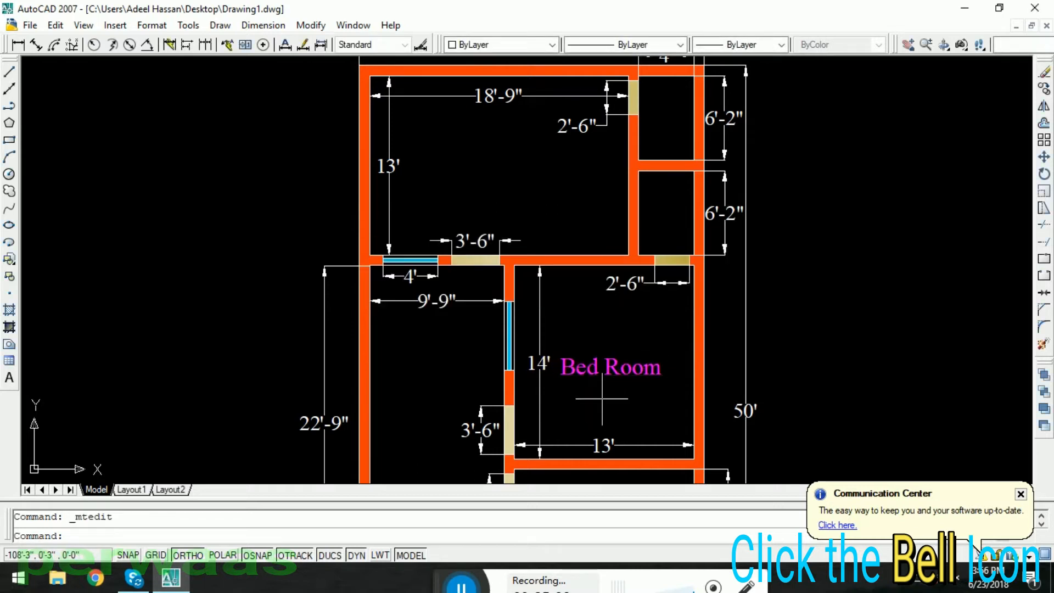
- Copy the "Bed Room" label and paste it in the middle of the large 18'-9" by 13' room
left_click(597, 368)
right_click(592, 369)
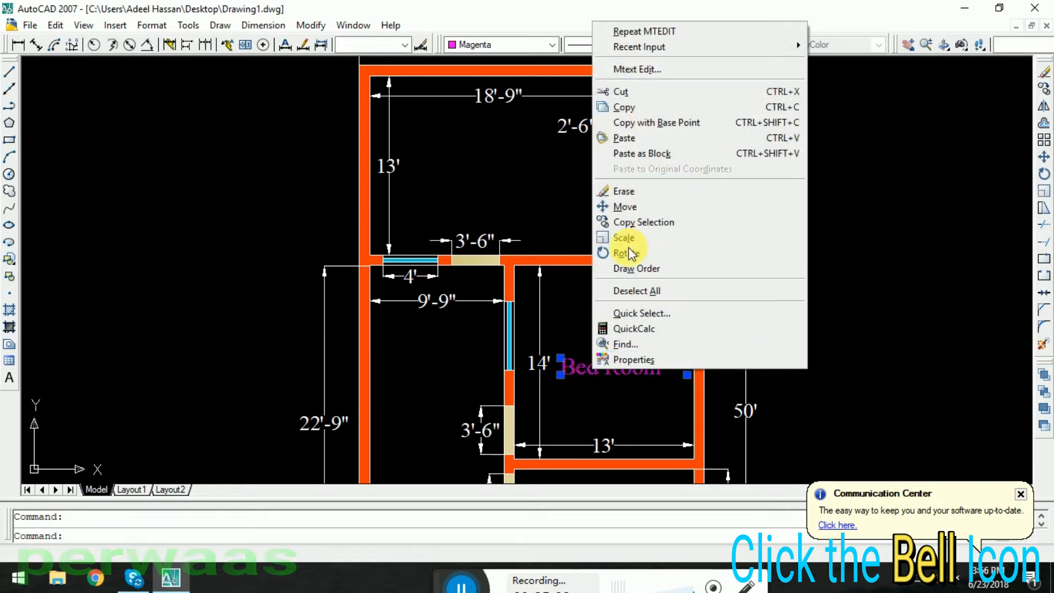
left_click(625, 108)
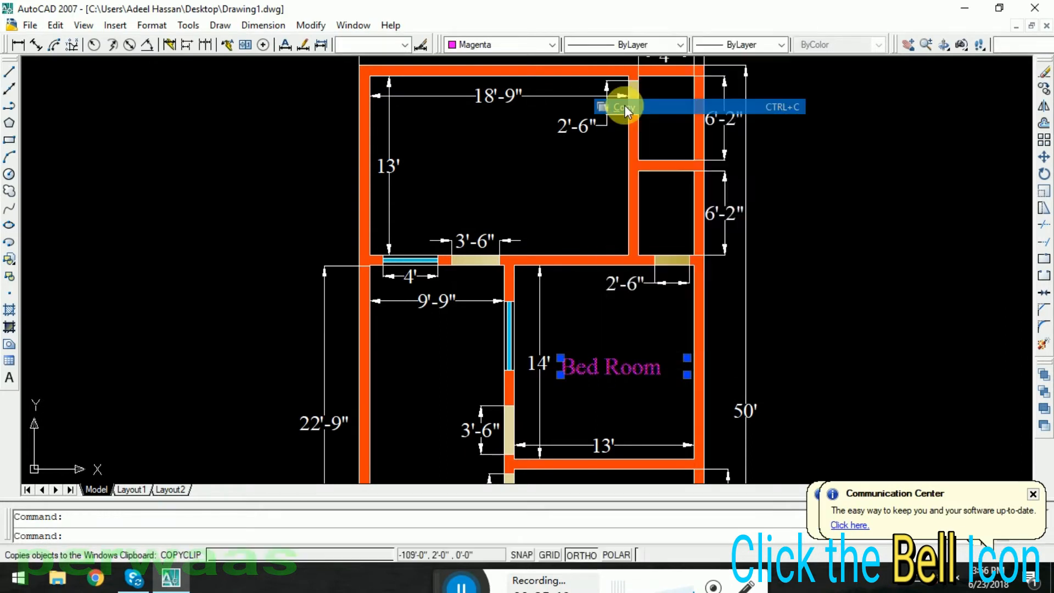
right_click(482, 161)
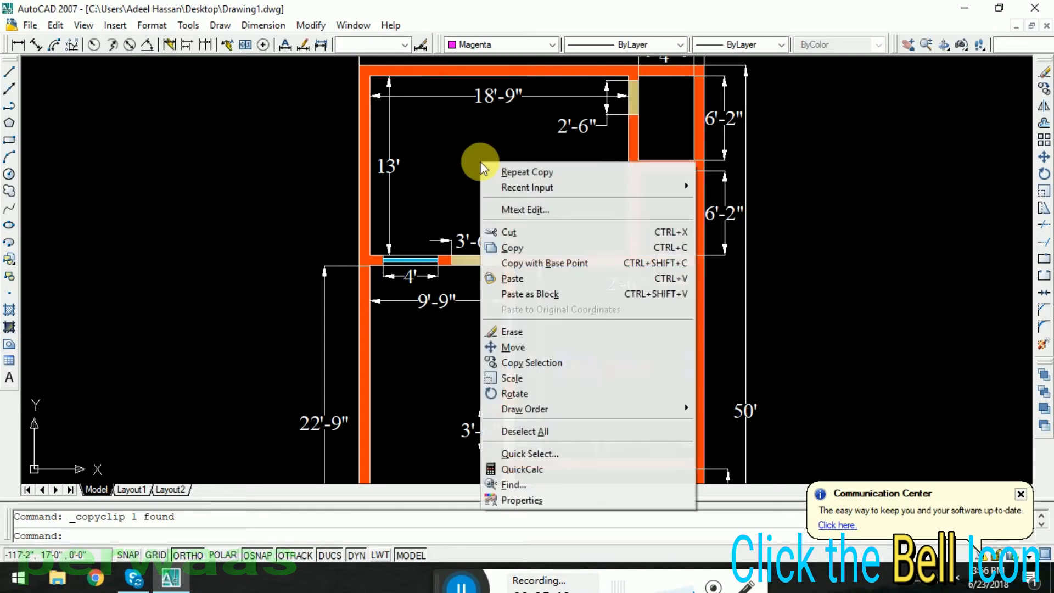
left_click(505, 278)
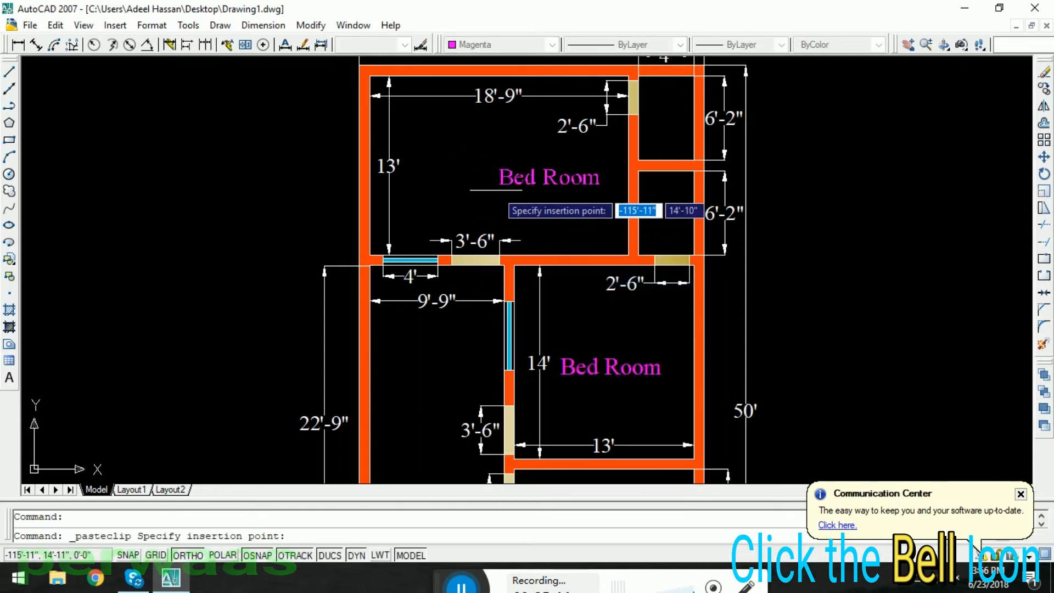
left_click(451, 184)
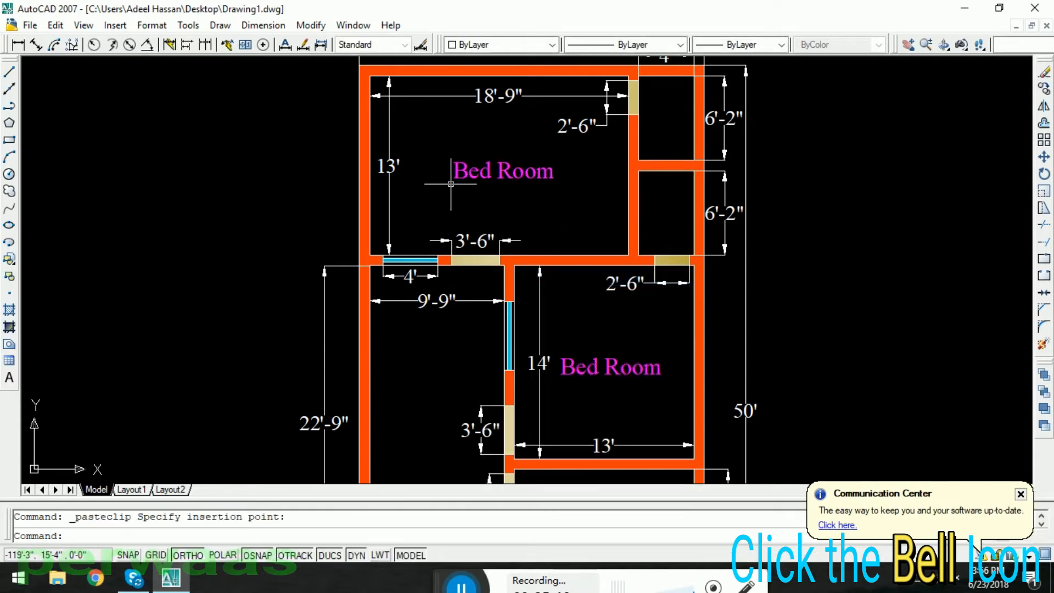
- Copy the large room's "Bed Room" label and paste it into the upper of the two small rooms beside it
left_click(471, 178)
key("ctrl+c")
left_click(661, 118)
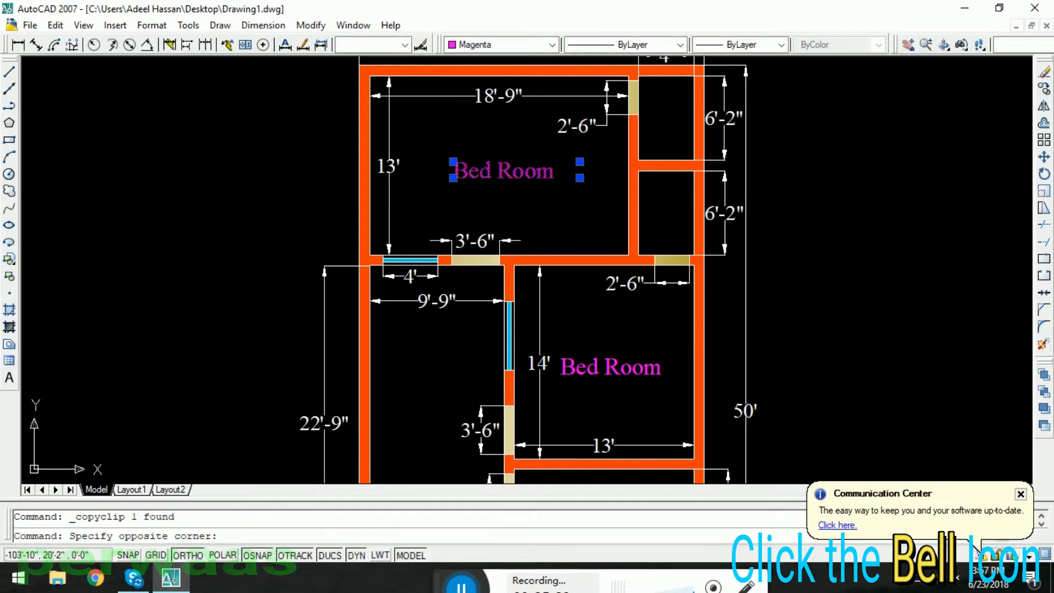
left_click(656, 121)
key("ctrl+v")
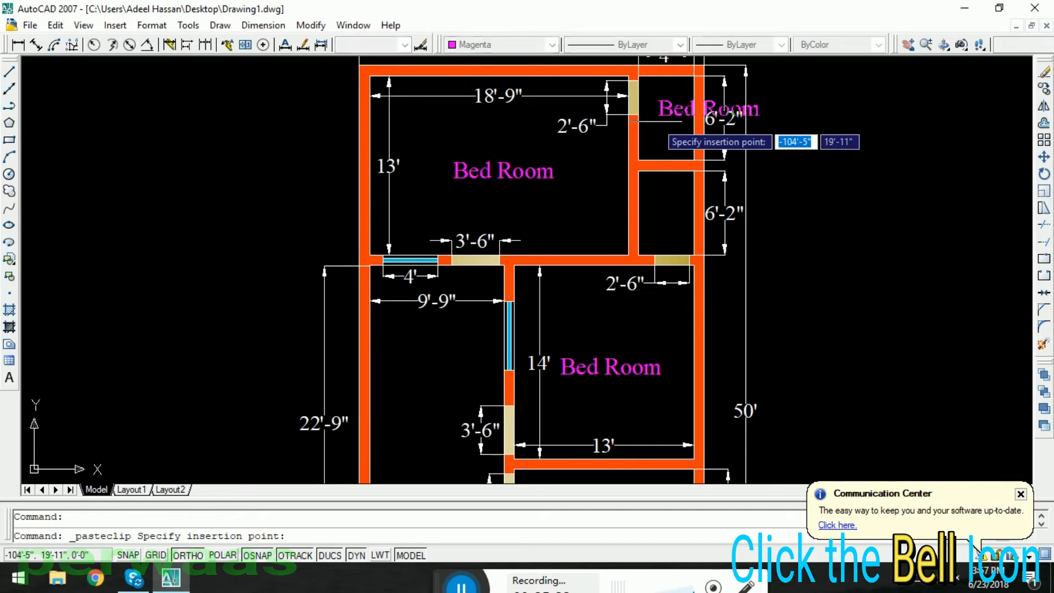
left_click(652, 119)
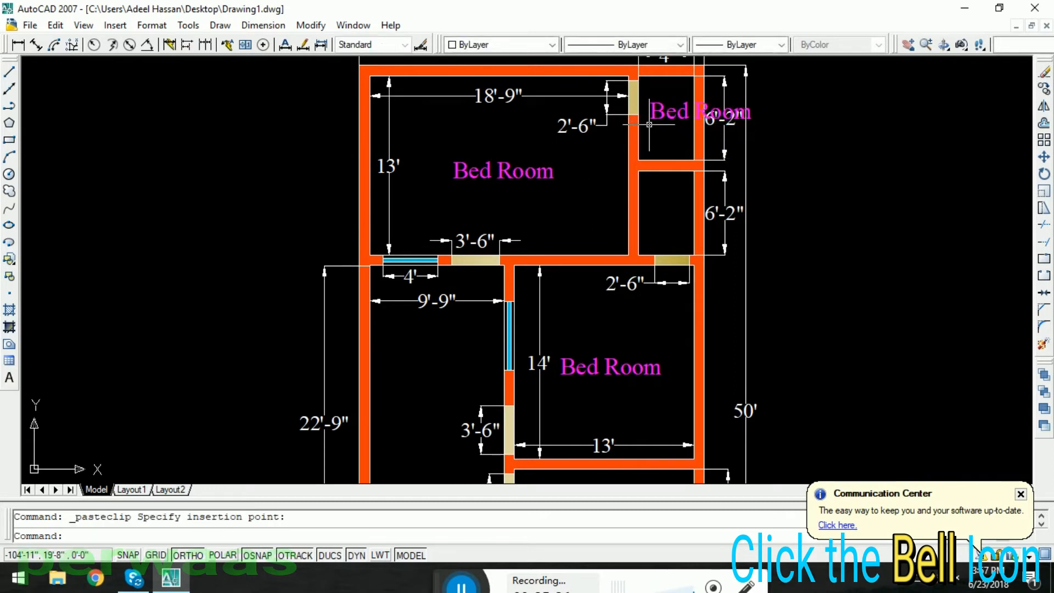
- Change the label in the upper small room to "Bath"
double_click(698, 120)
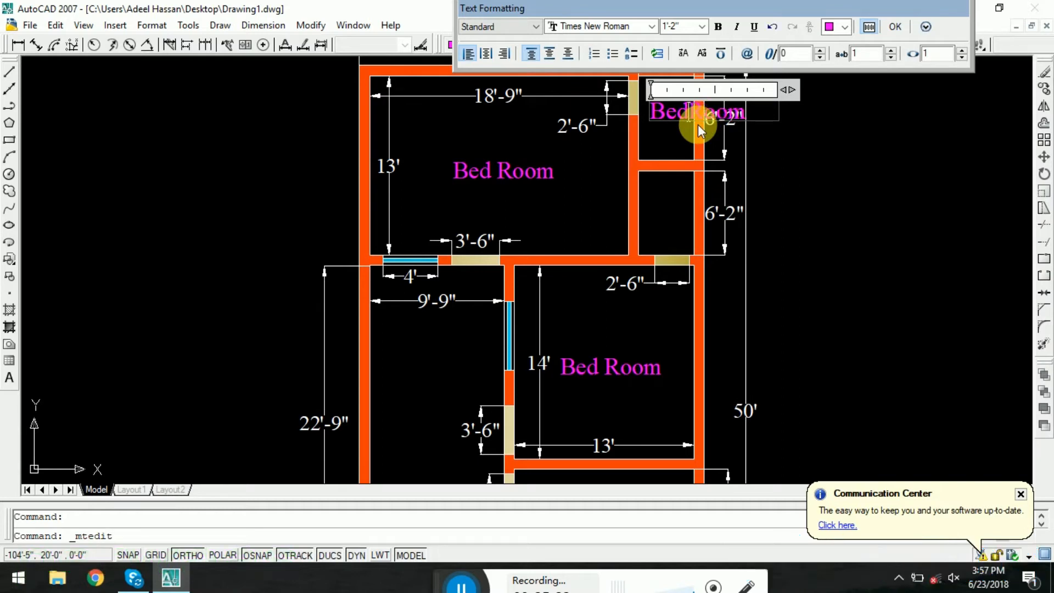
key("Return")
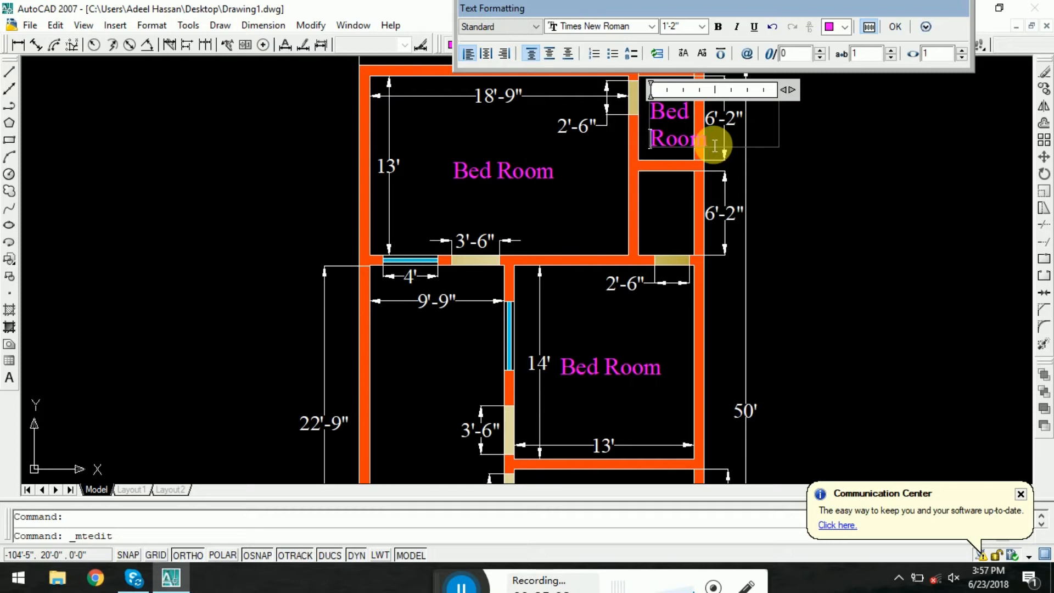
left_click_drag(716, 142, 650, 145)
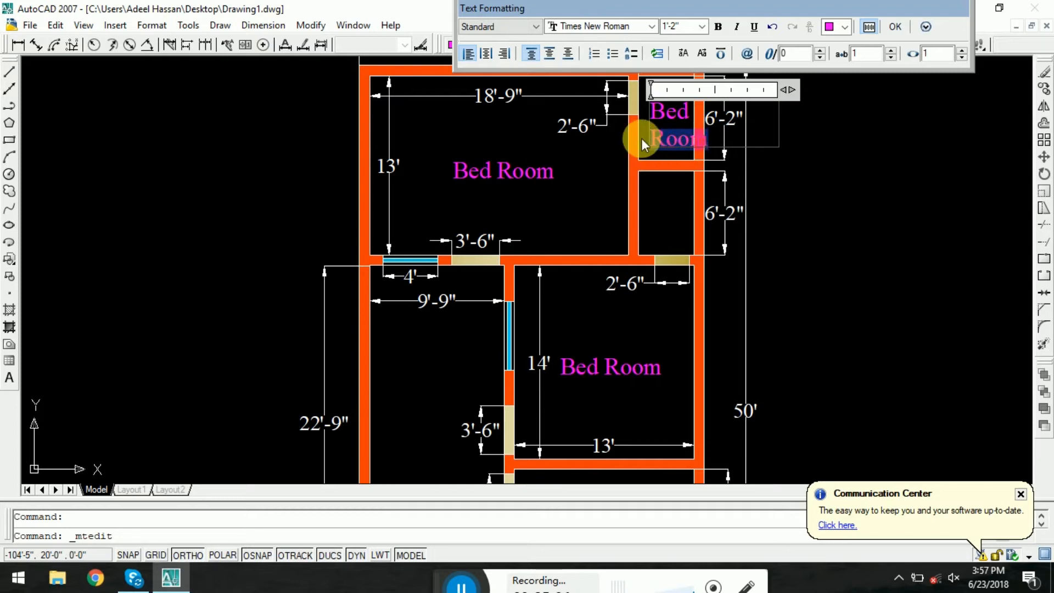
key("BackSpace")
key("BackSpace")
key("BackSpace")
key("BackSpace")
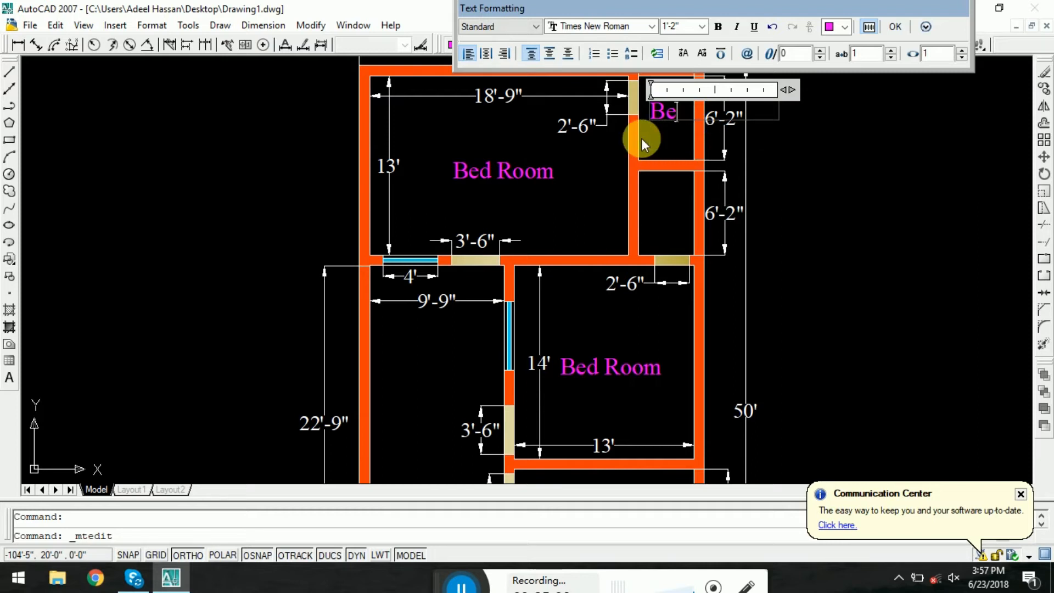
type("ath")
left_click(669, 145)
- Shift the "Bath" label slightly left and down to center it between the small room's side walls
left_click(677, 118)
scroll(677, 118, "up", 3)
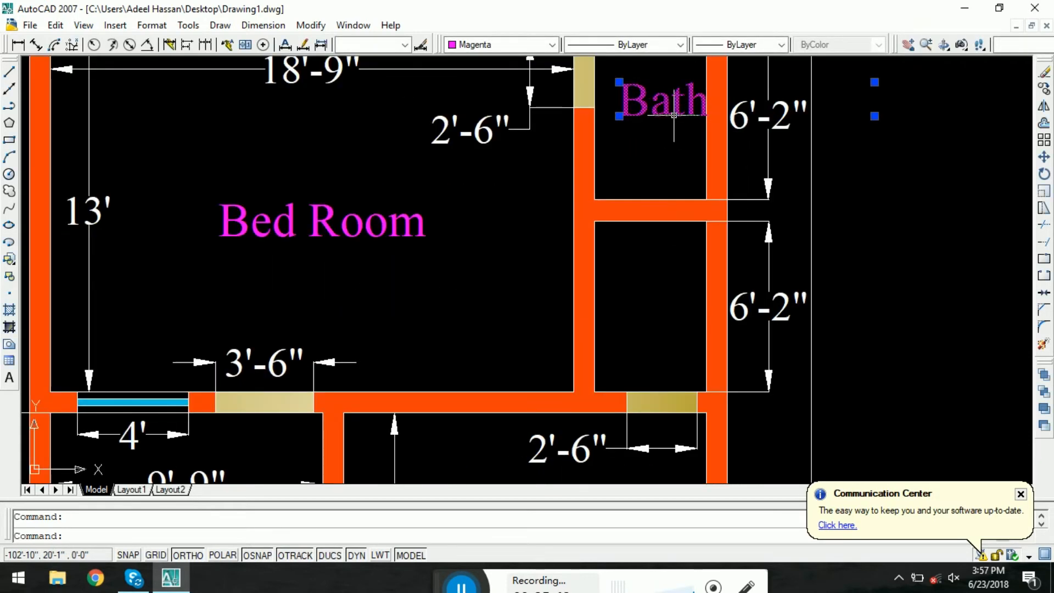
left_click_drag(675, 115, 662, 131)
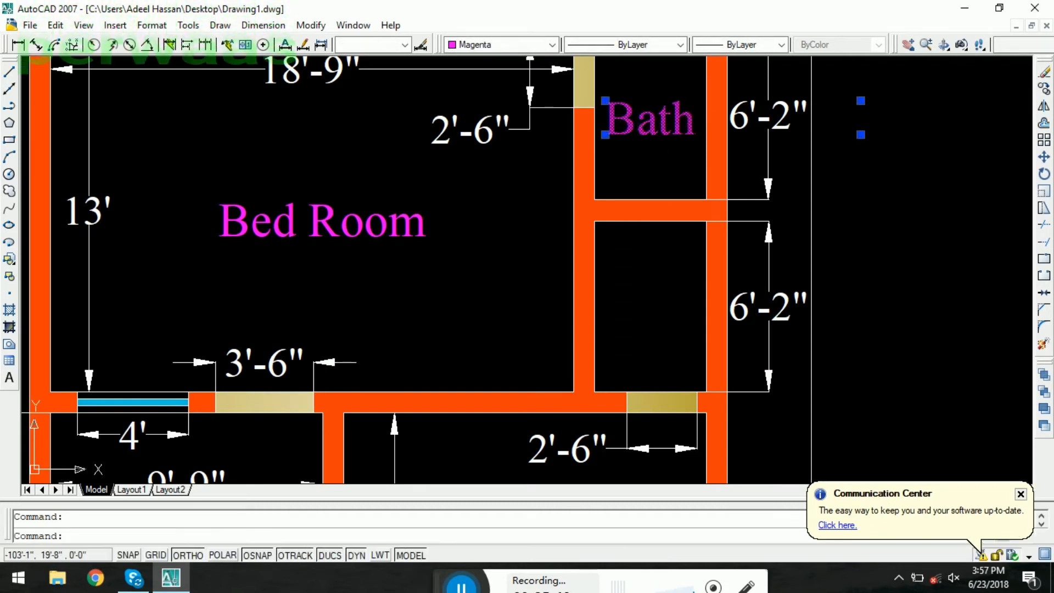
- Copy the "Bath" label and paste it into the small room directly below
key("ctrl+c")
left_click(641, 309)
left_click(631, 294)
key("ctrl+v")
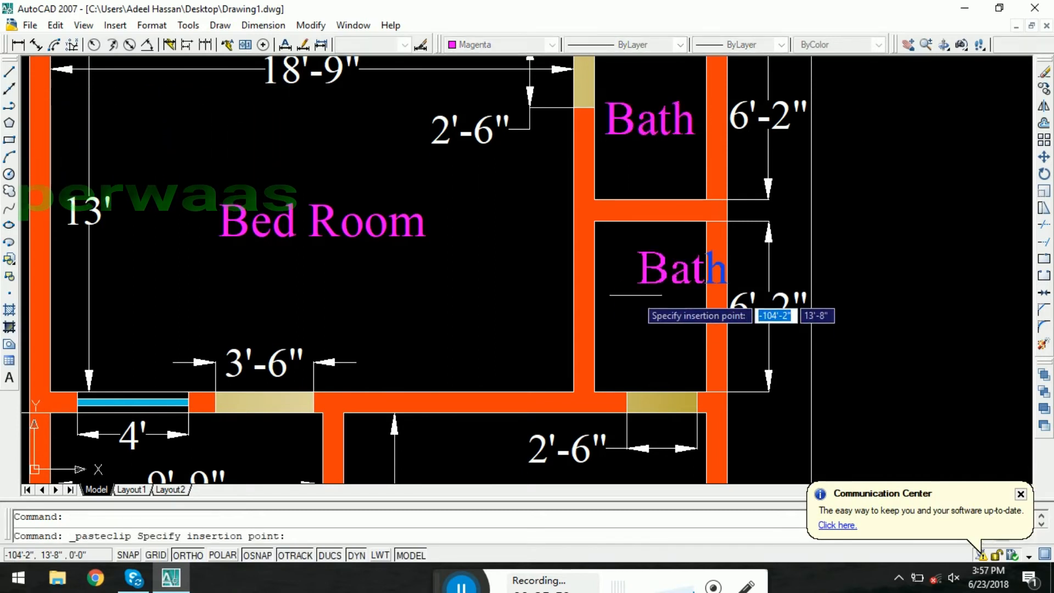
left_click(604, 324)
- Save the drawing and bring the whole floor plan into view
scroll(656, 282, "down", 3)
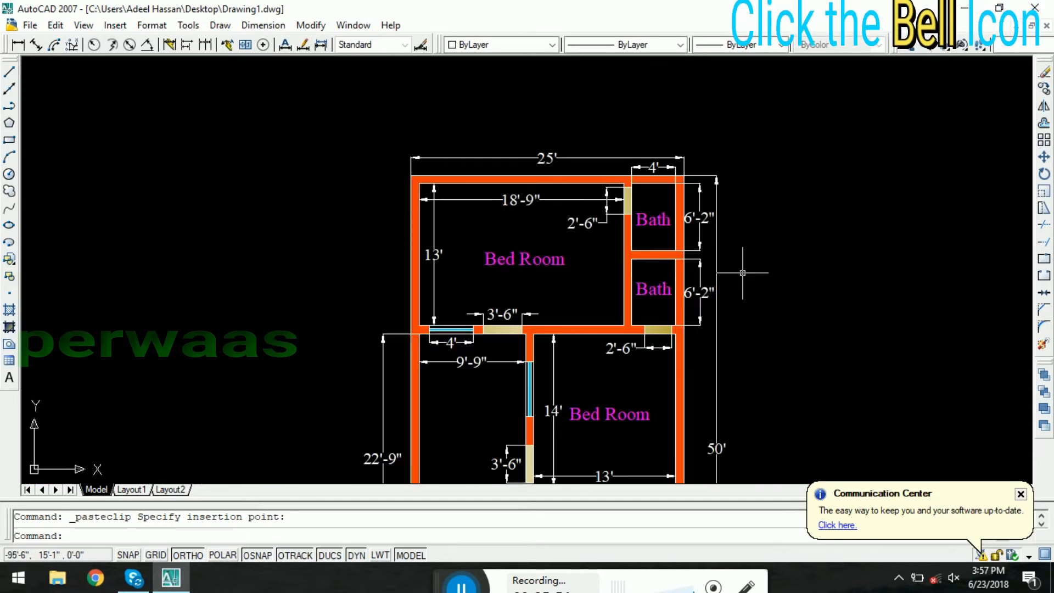
key("ctrl+s")
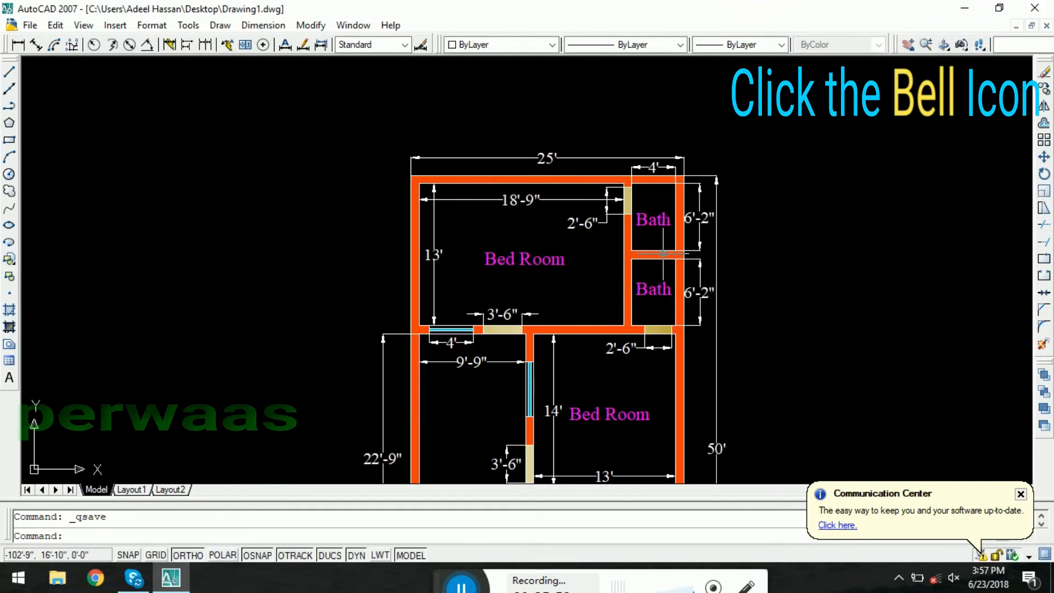
scroll(663, 253, "down", 3)
scroll(621, 386, "up", 1)
middle_click_drag(622, 386, 645, 208)
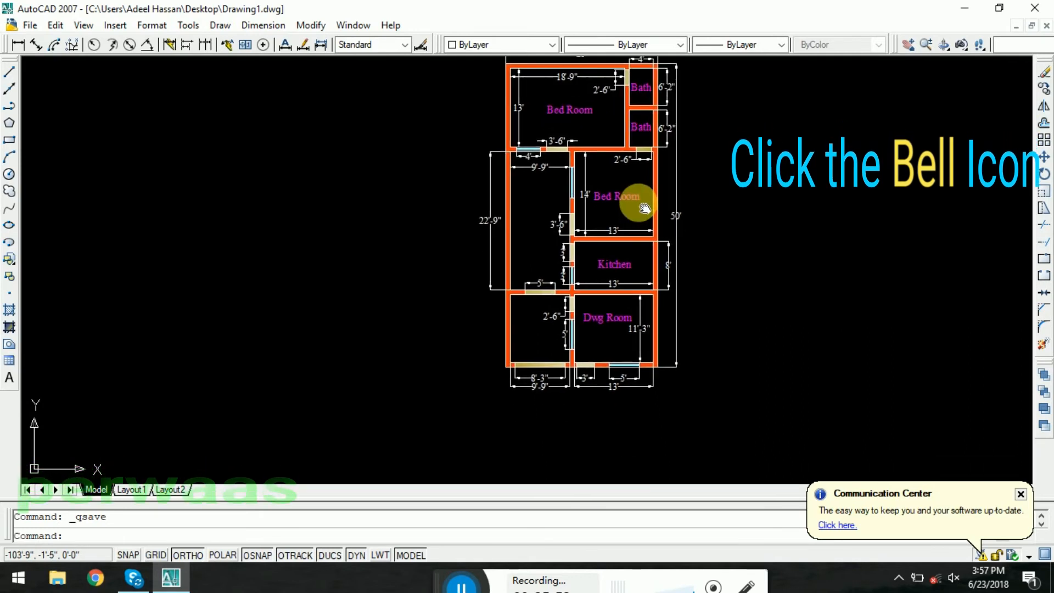
- Copy the "Bed Room" label of the 14' by 13' room into the unlabeled 22'-9" long space beside it
scroll(546, 236, "up", 3)
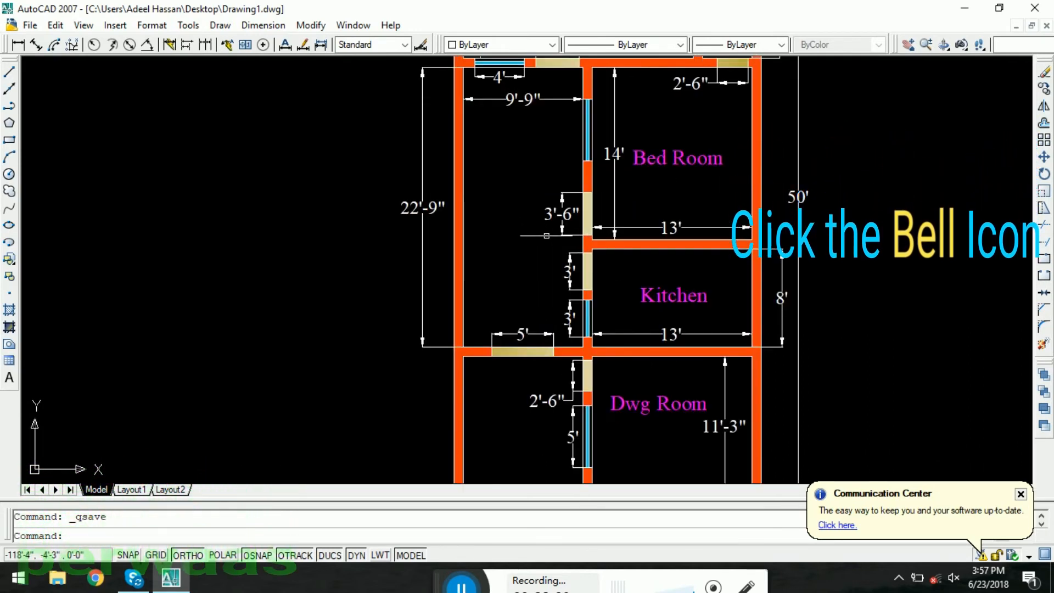
middle_click_drag(544, 240, 557, 289)
left_click(668, 214)
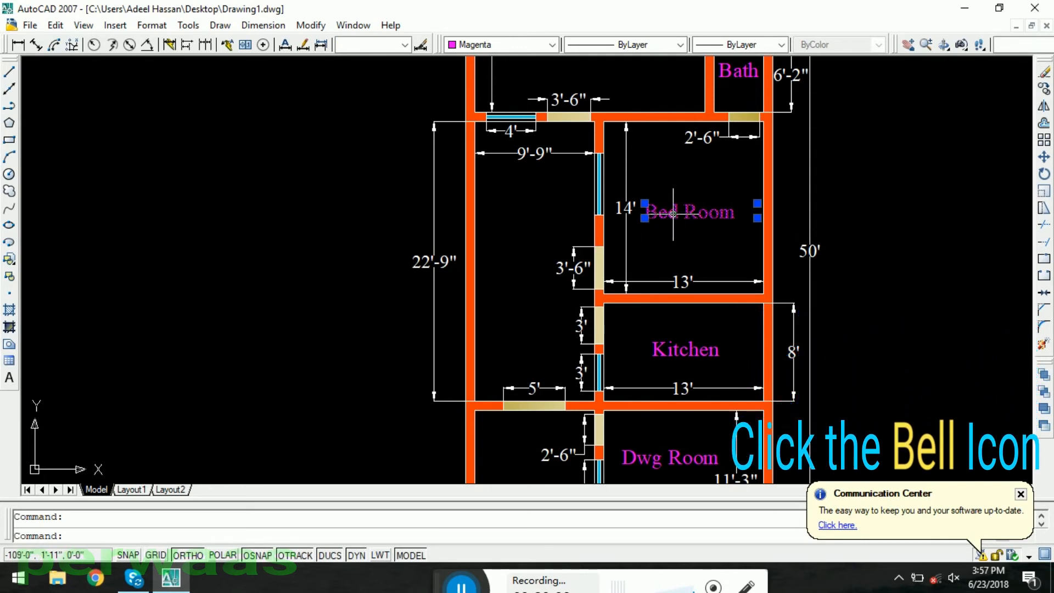
left_click_drag(673, 218, 519, 235, "ctrl")
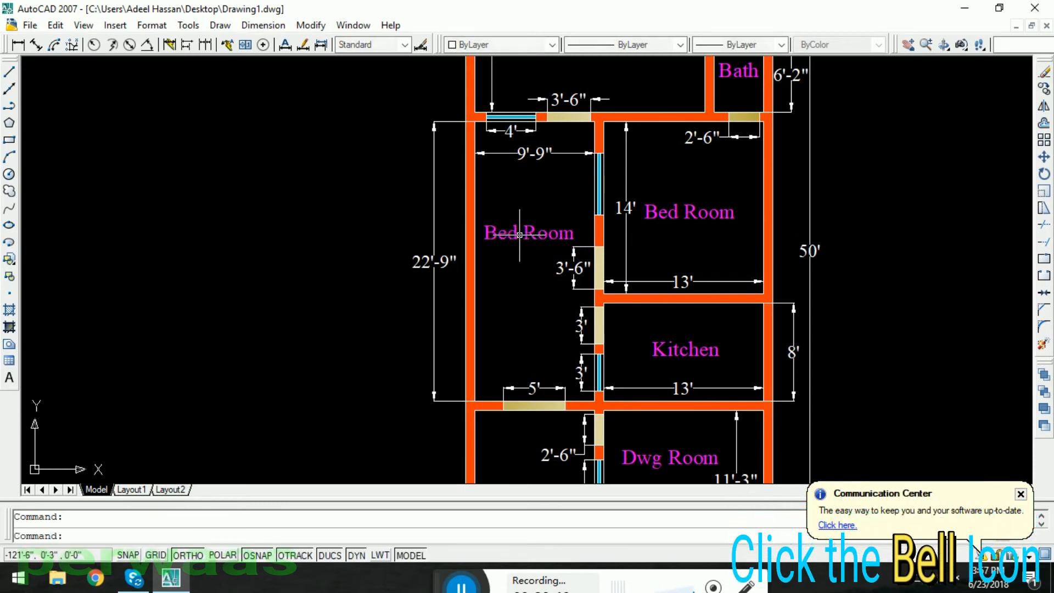
- Change the copied label in the 22'-9" long space to "Open Area"
left_click(520, 235)
double_click(519, 235)
left_click_drag(583, 229, 510, 275)
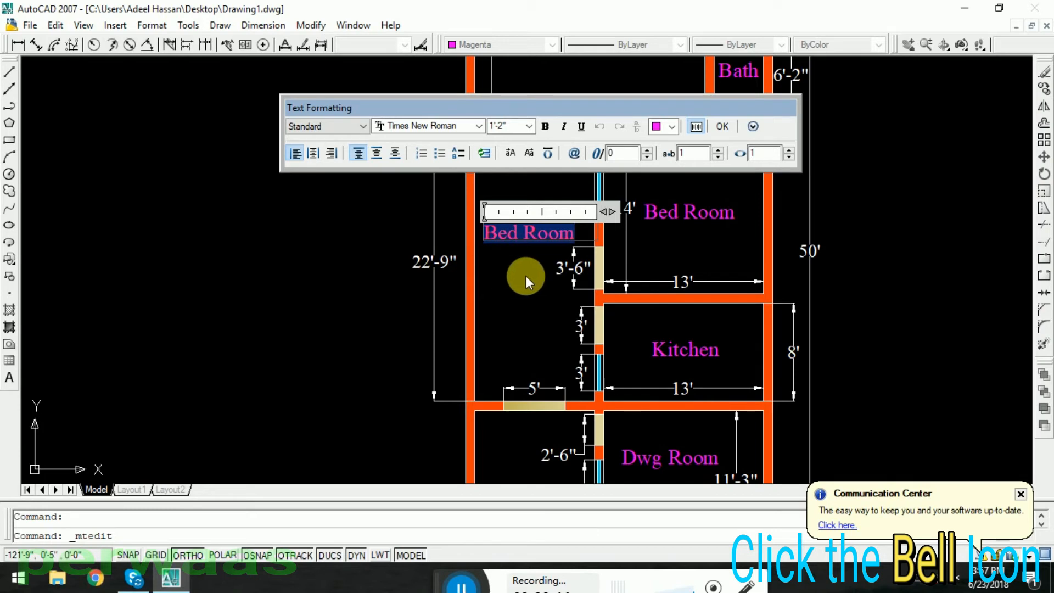
type("F")
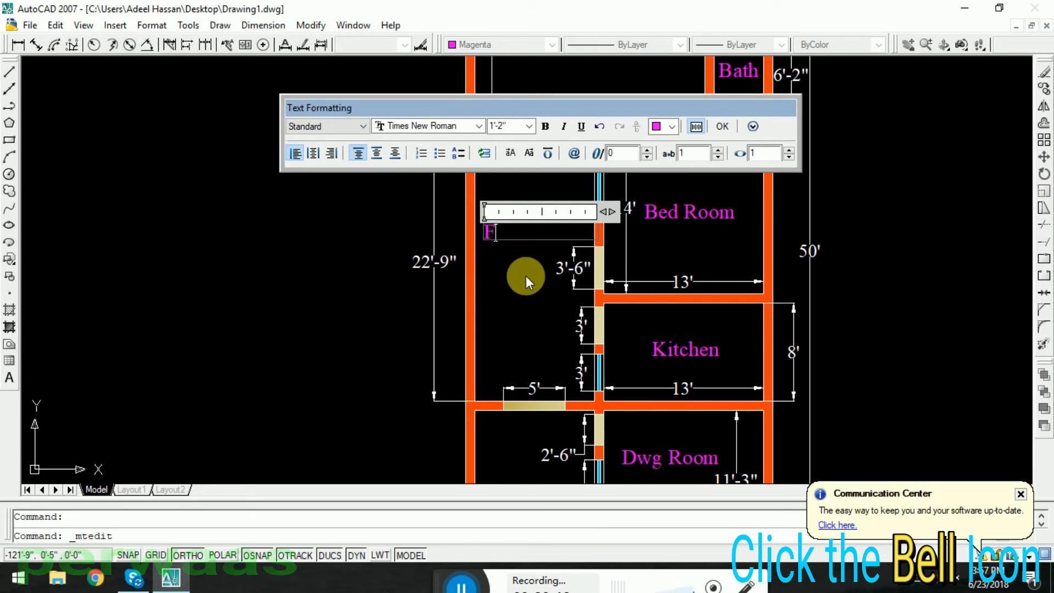
type("ront")
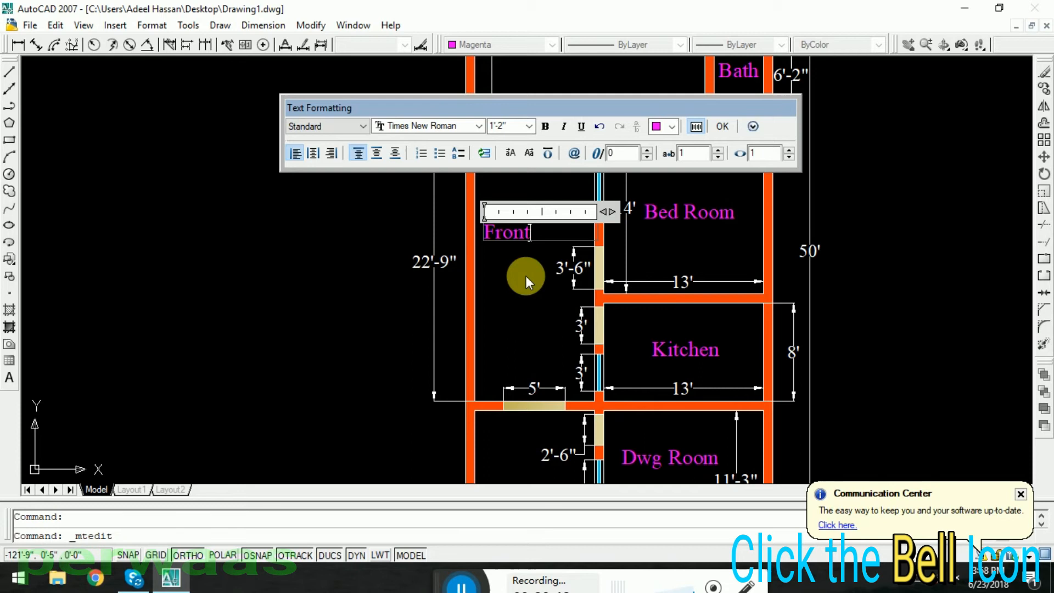
left_click_drag(534, 232, 466, 231)
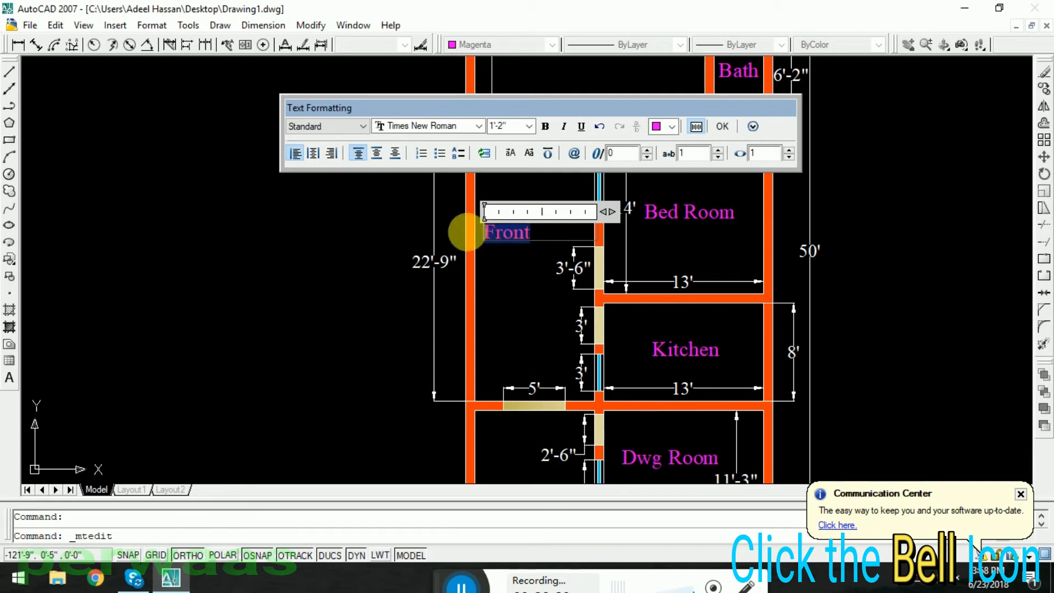
type("Ope")
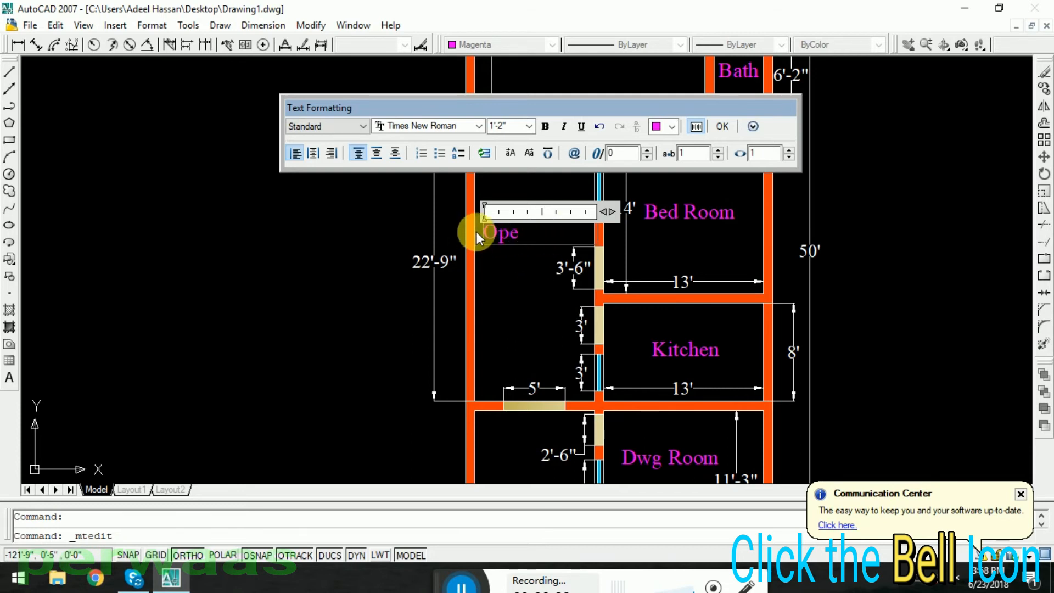
type("n Area")
left_click(523, 291)
- Shift the "Open Area" label slightly up and right to center it between the side walls
left_click(532, 239)
left_click(532, 231)
left_click_drag(531, 230, 536, 226)
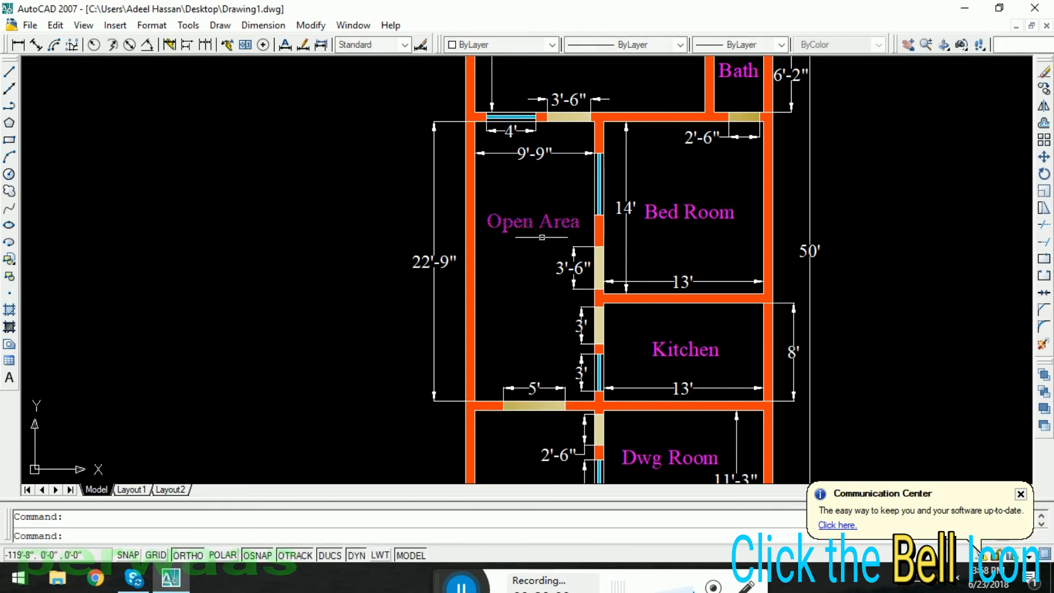
- Copy the "Open Area" label into the unlabeled space beside the "Dwg Room"
scroll(547, 224, "down", 2)
left_click(552, 225)
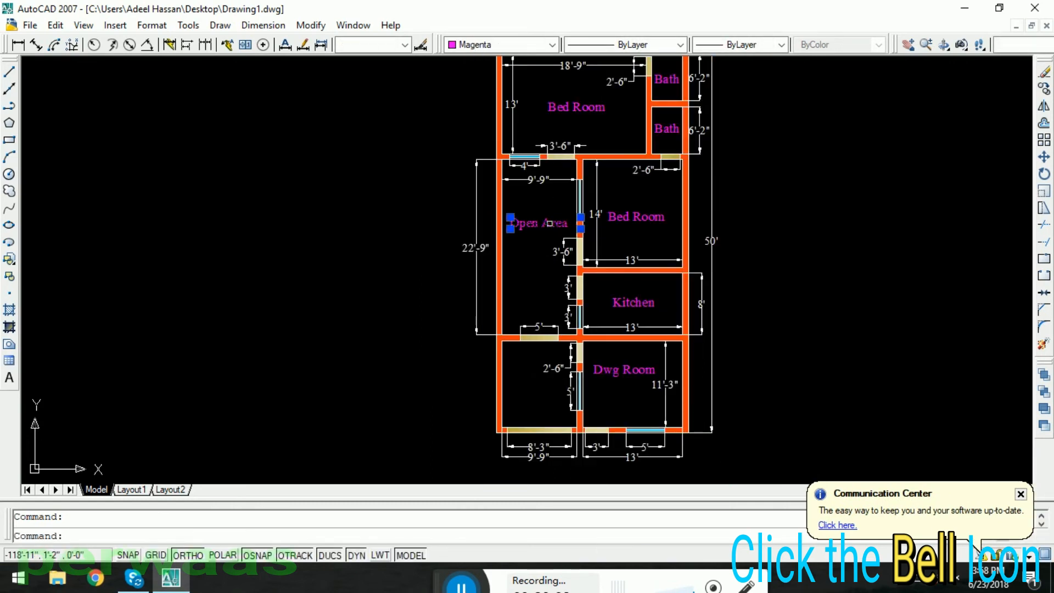
left_click_drag(546, 229, 546, 256)
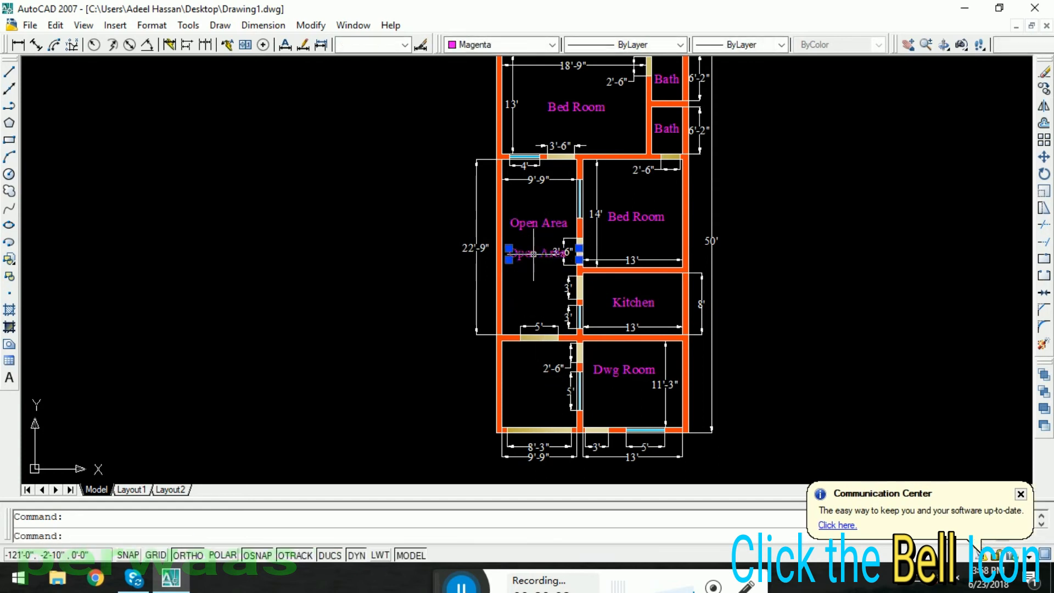
left_click_drag(533, 255, 532, 350)
left_click_drag(530, 387, 530, 388)
- Change the copied label beside the "Dwg Room" to "Car Porch"
scroll(530, 387, "up", 5)
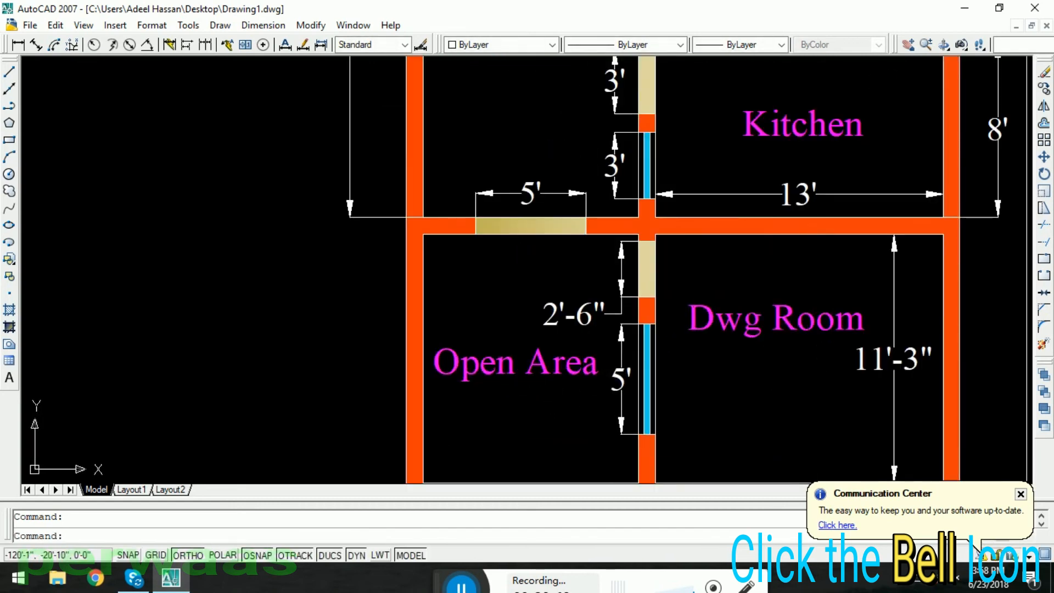
left_click(603, 372)
double_click(605, 375)
left_click_drag(605, 375, 470, 362)
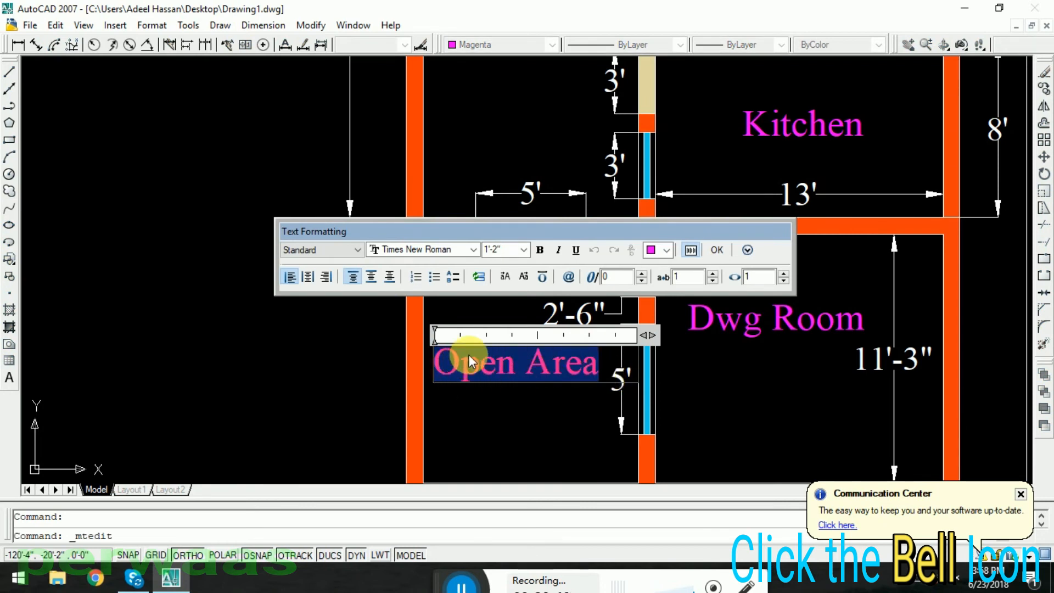
type("Car")
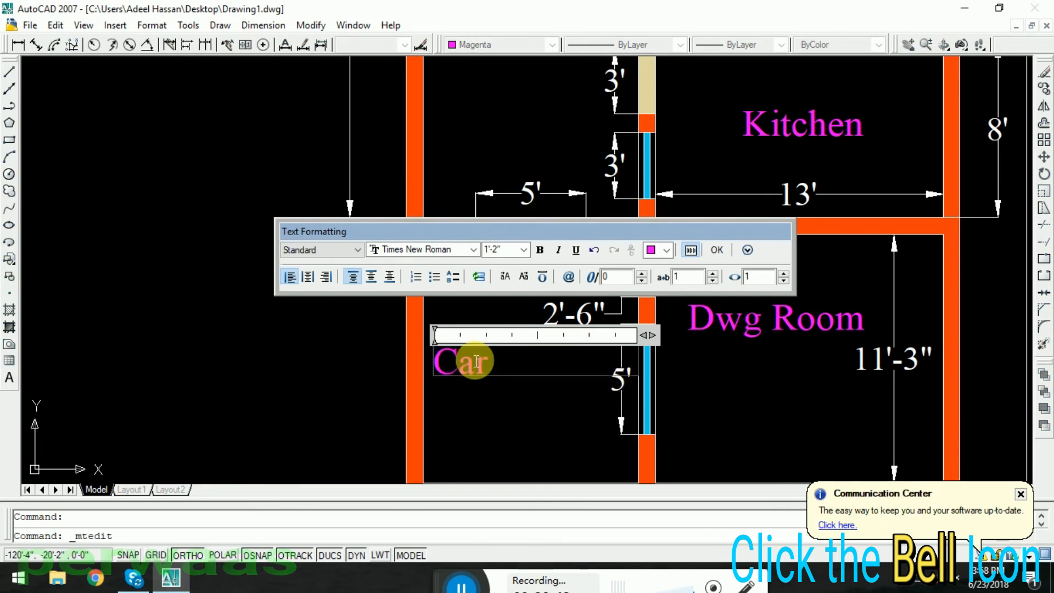
type(" Porch")
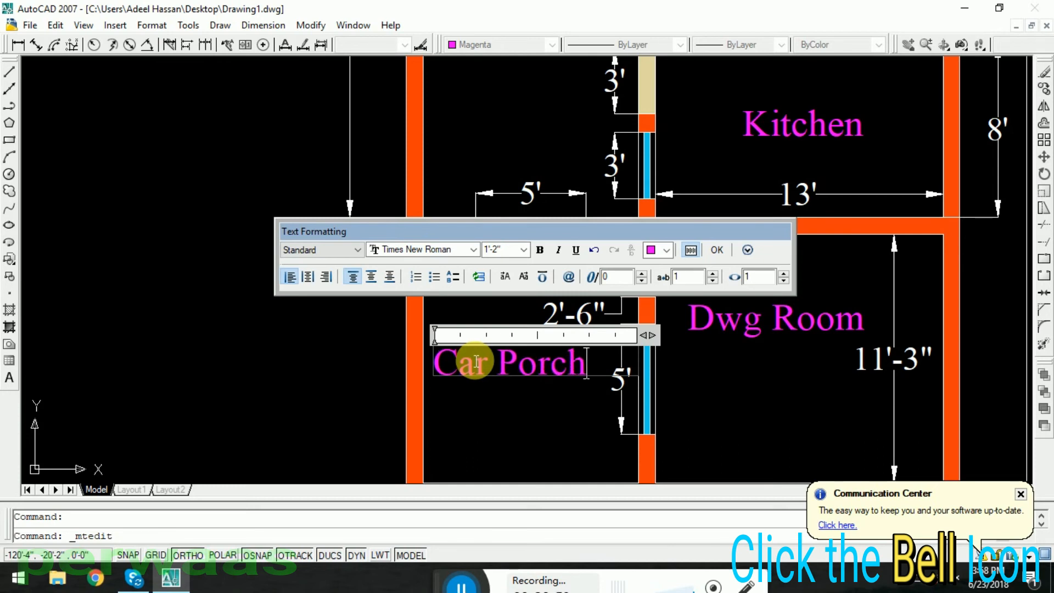
left_click(560, 417)
- Shift the "Car Porch" label slightly down and right within its space
scroll(557, 297, "down", 2)
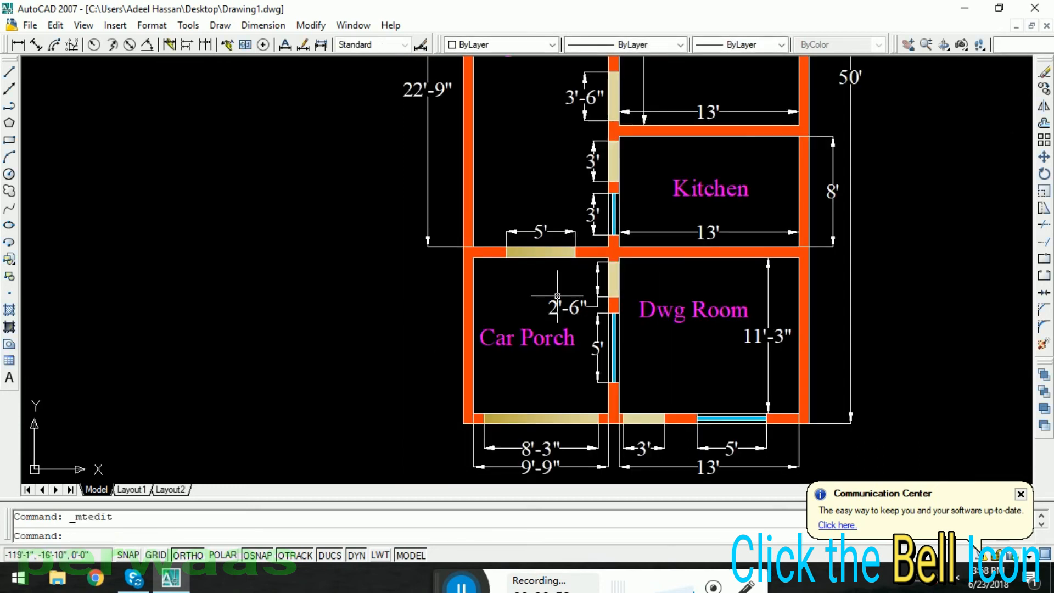
left_click(560, 338)
left_click_drag(560, 342, 564, 354)
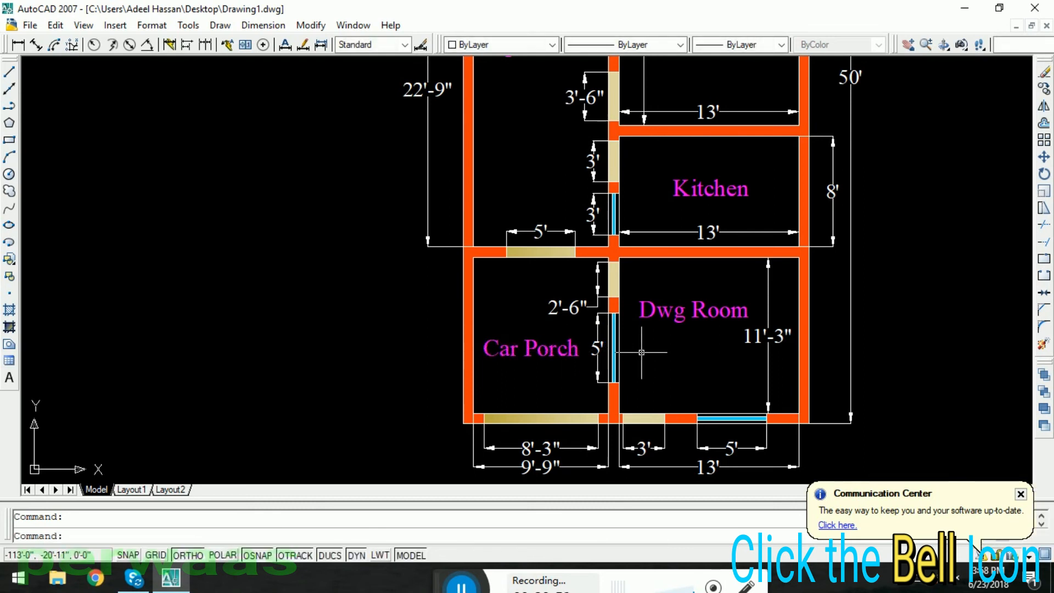
- Save the drawing and center the complete labeled floor plan in view
key("ctrl+s")
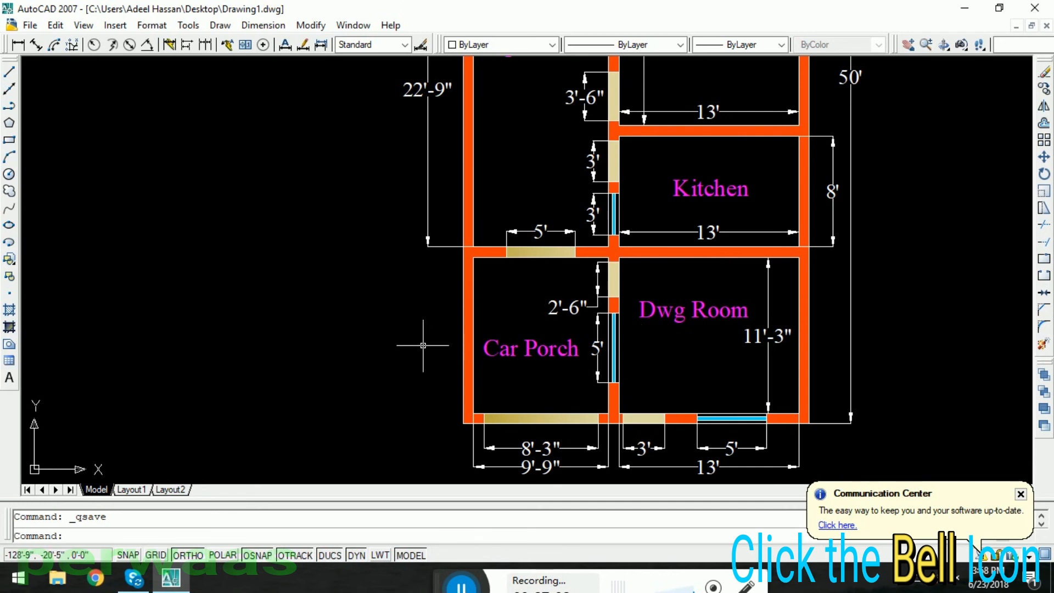
scroll(422, 346, "up", 1)
mouse_move(571, 231)
middle_mouse_down()
mouse_move(595, 283)
mouse_move(594, 376)
middle_mouse_up()
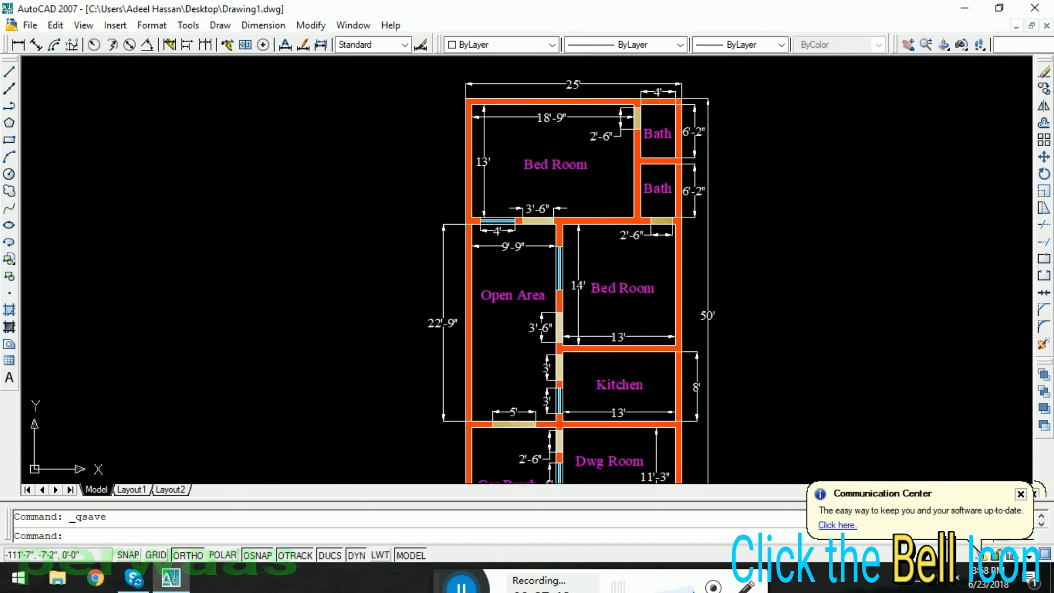
scroll(576, 152, "down", 1)
scroll(589, 296, "up", 1)
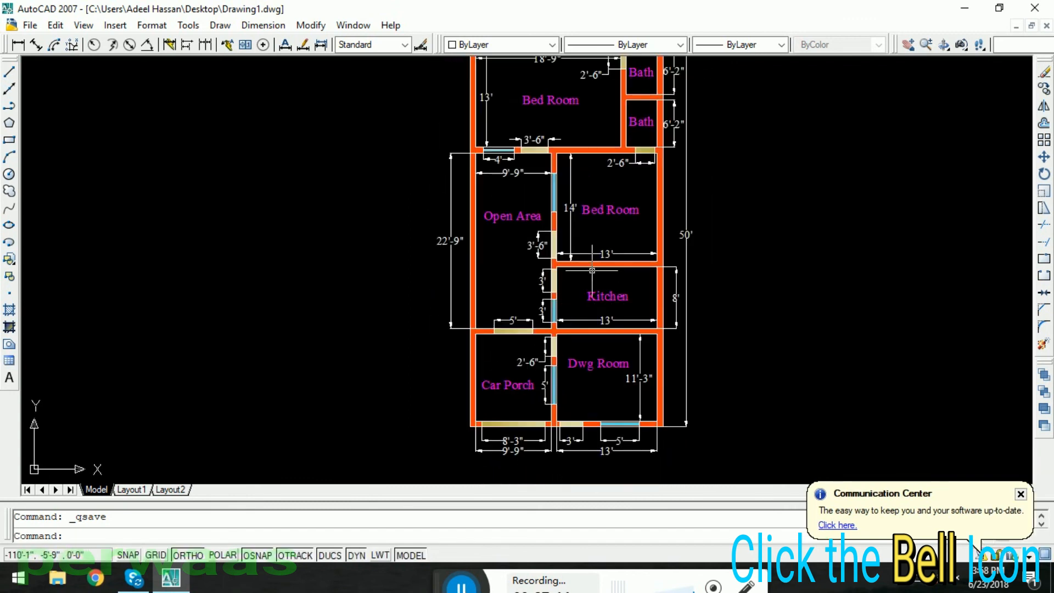
scroll(591, 274, "down", 1)
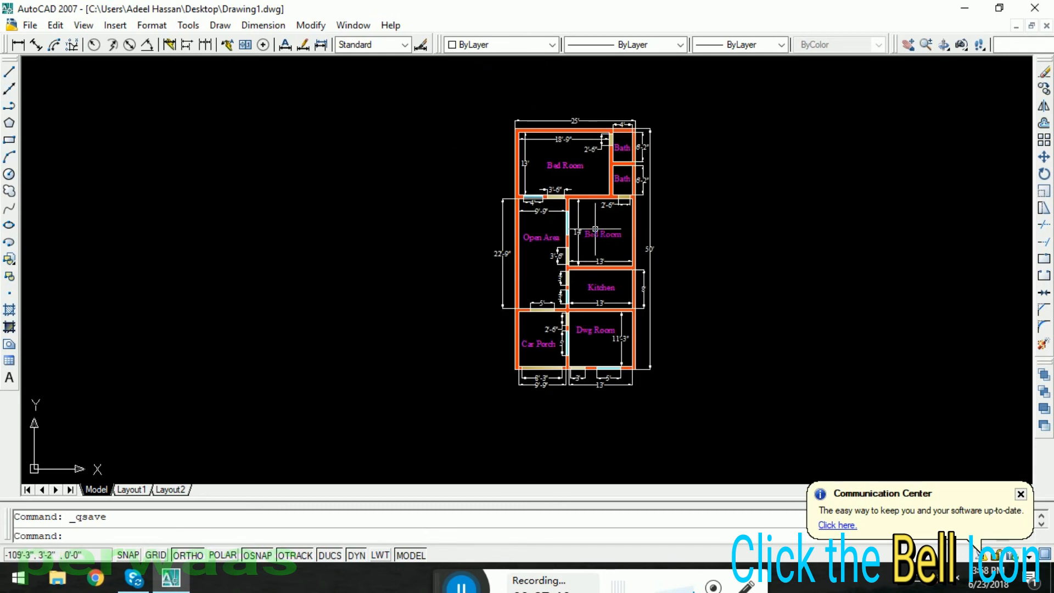
scroll(629, 156, "up", 1)
middle_click_drag(600, 242, 602, 218)
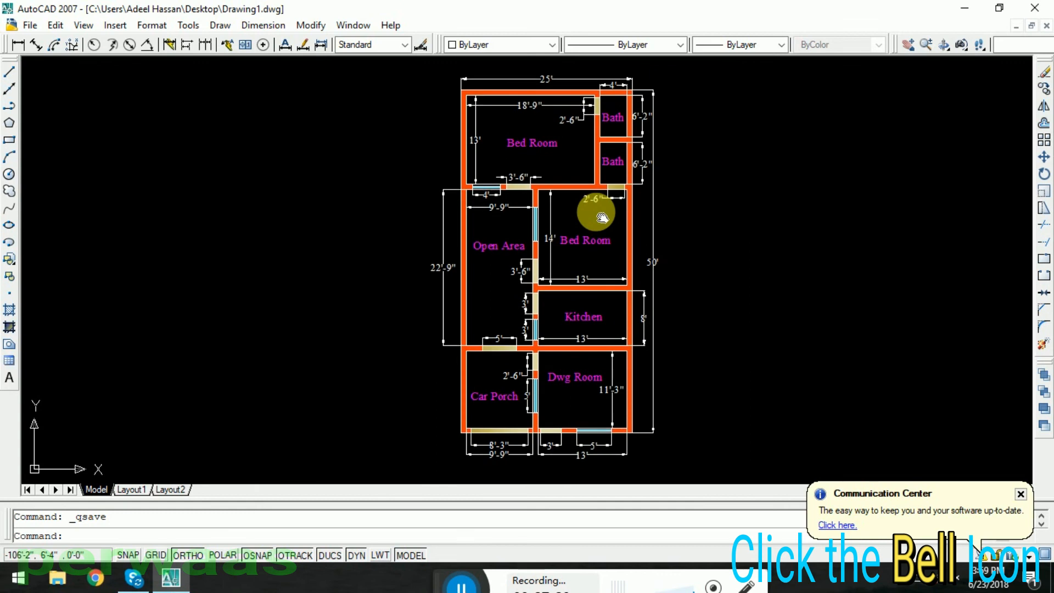